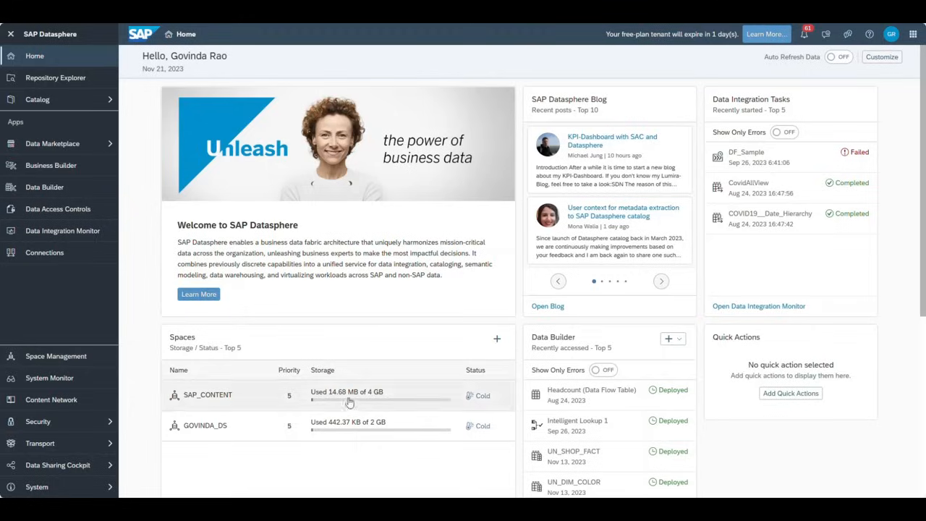
- Go to Space Management and select the SAP_CONTENT space card
left_click(56, 356)
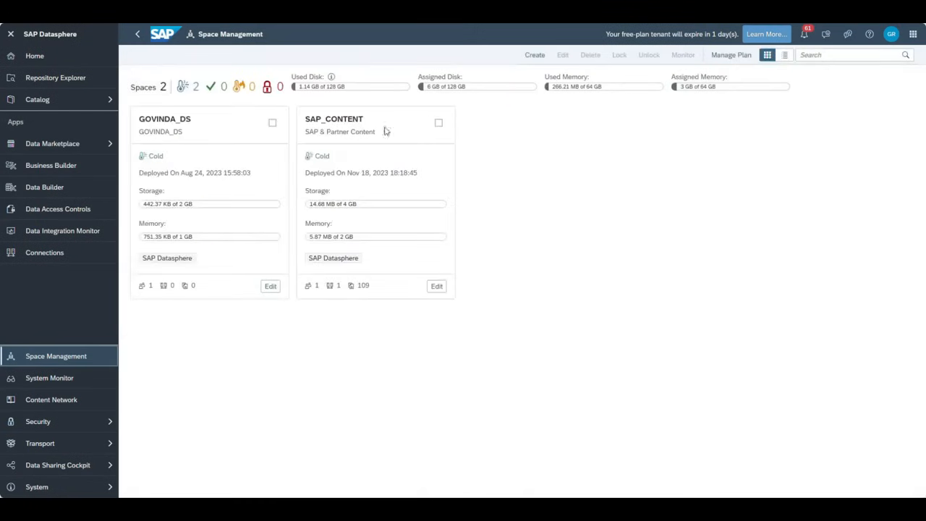
left_click(438, 122)
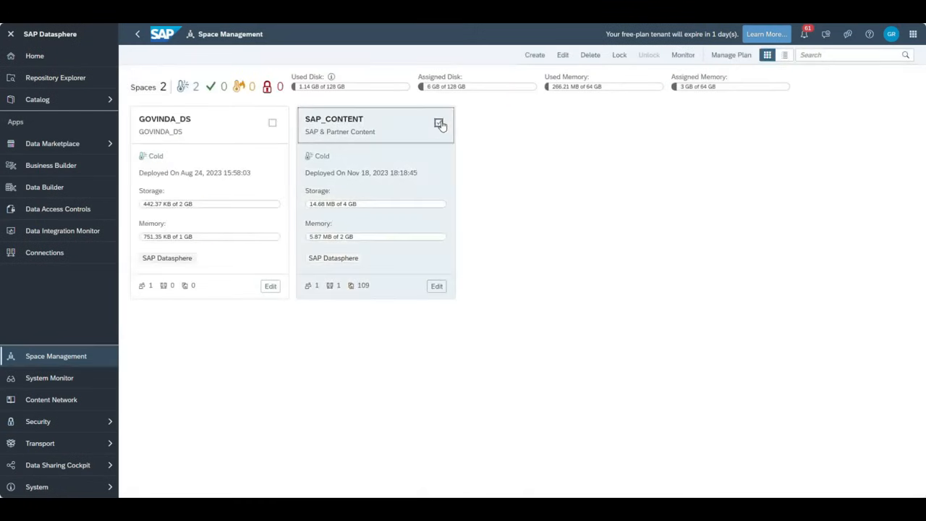
- Edit the SAP_CONTENT space and select all database users under Database Access
left_click(436, 286)
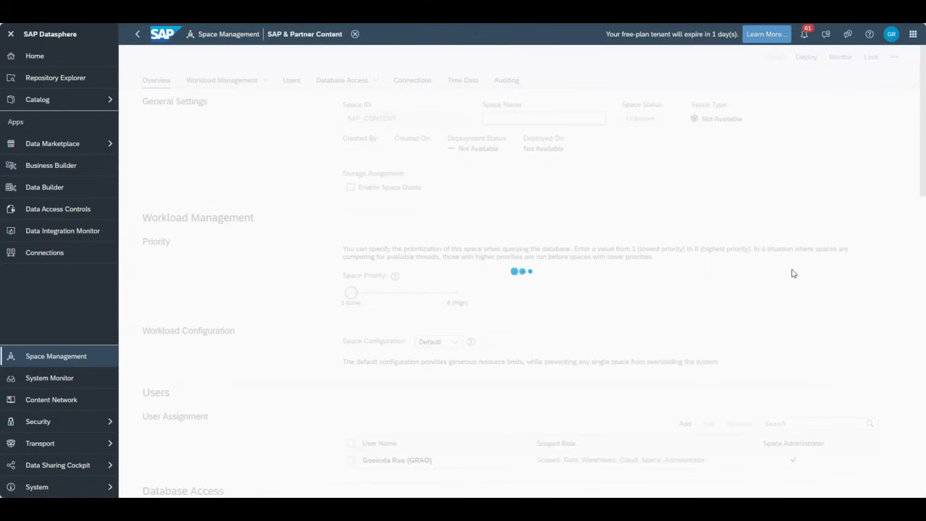
scroll(768, 278, "down", 8)
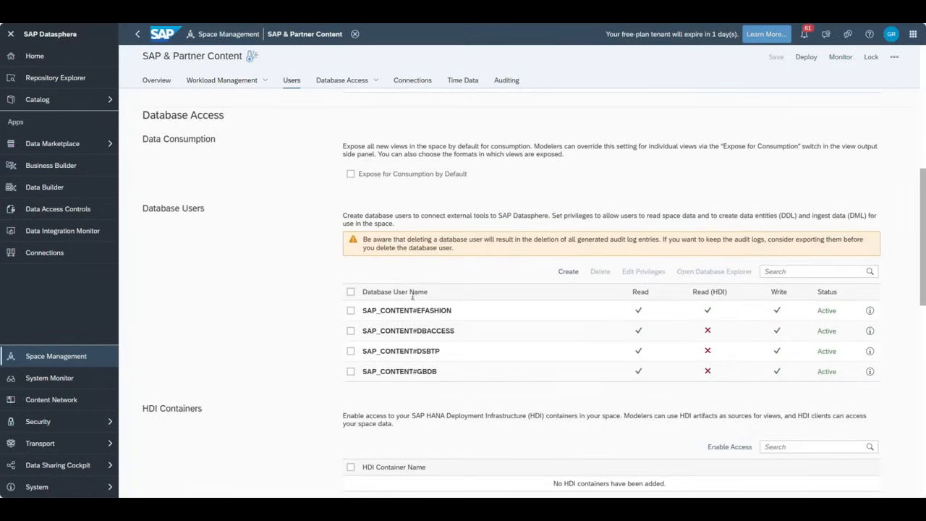
left_click(350, 291)
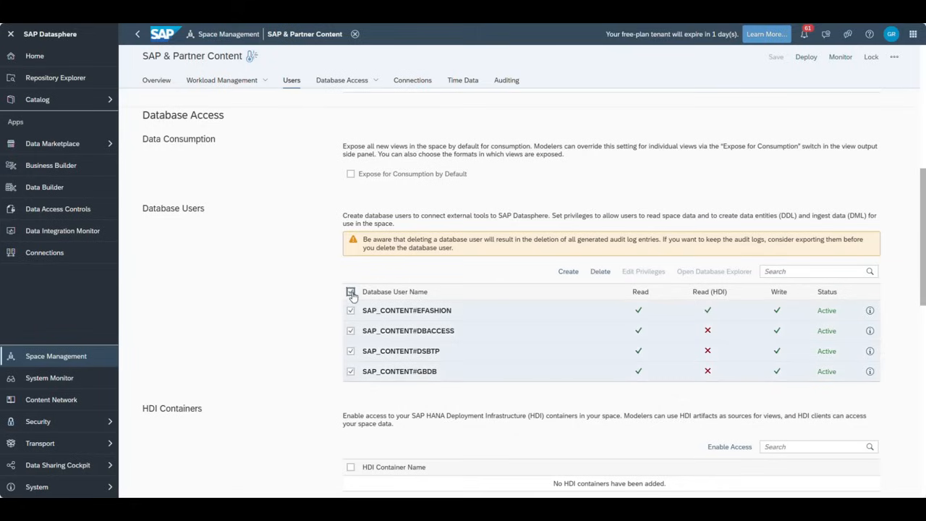
- Create database user SAP_CONTENT#EDEMO with read access, grant option and write access, without HDI consumption
left_click(569, 272)
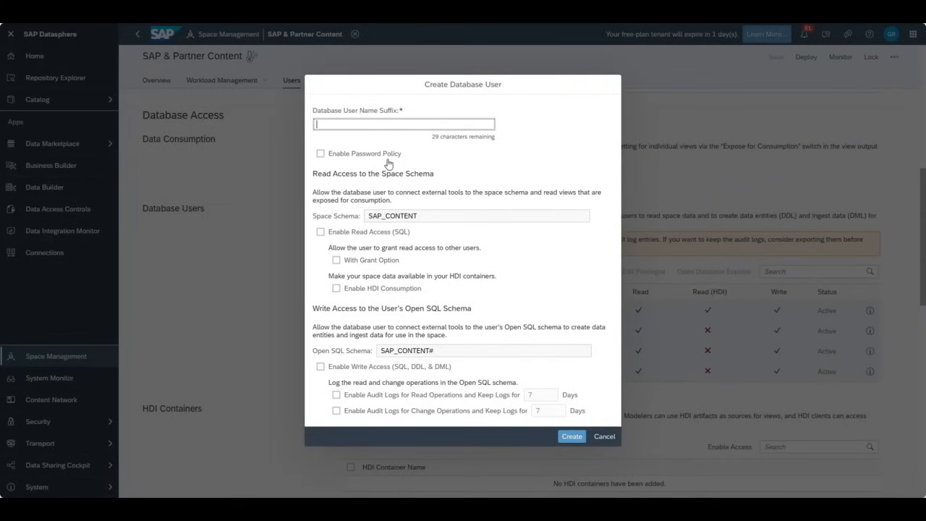
type("EDEMO")
left_click(321, 231)
left_click(336, 260)
left_click(335, 288)
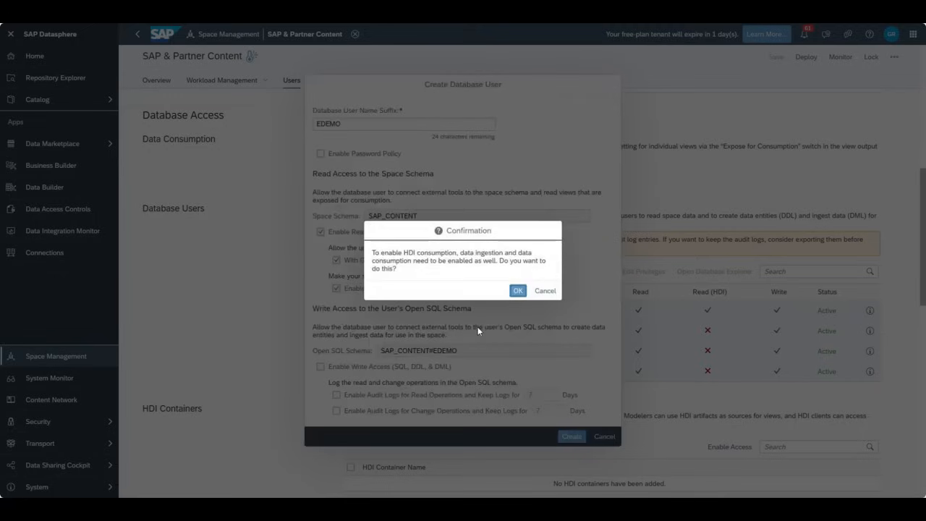
left_click(544, 292)
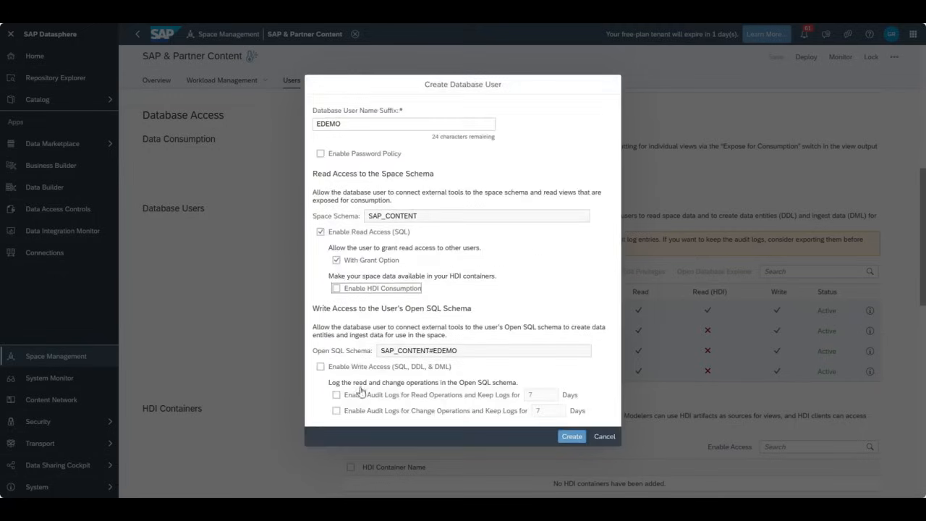
left_click(320, 367)
left_click(335, 397)
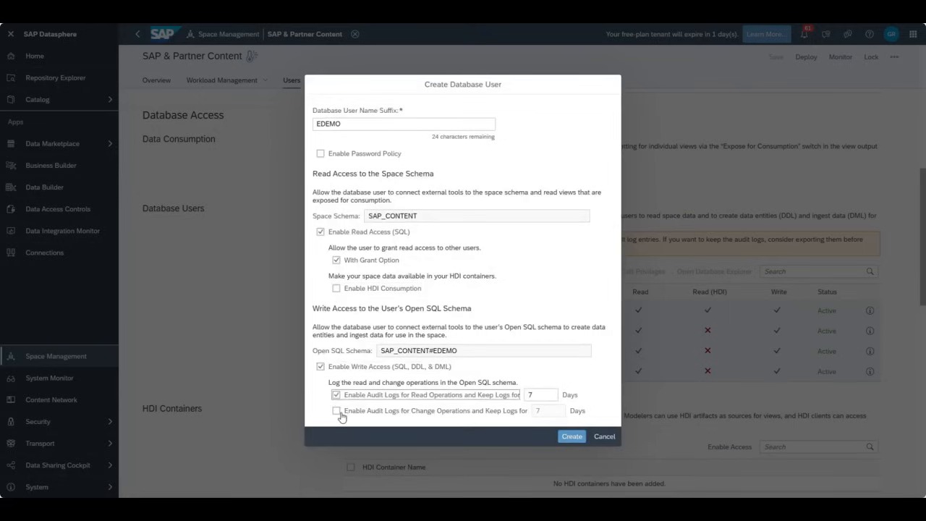
left_click(336, 396)
left_click(571, 437)
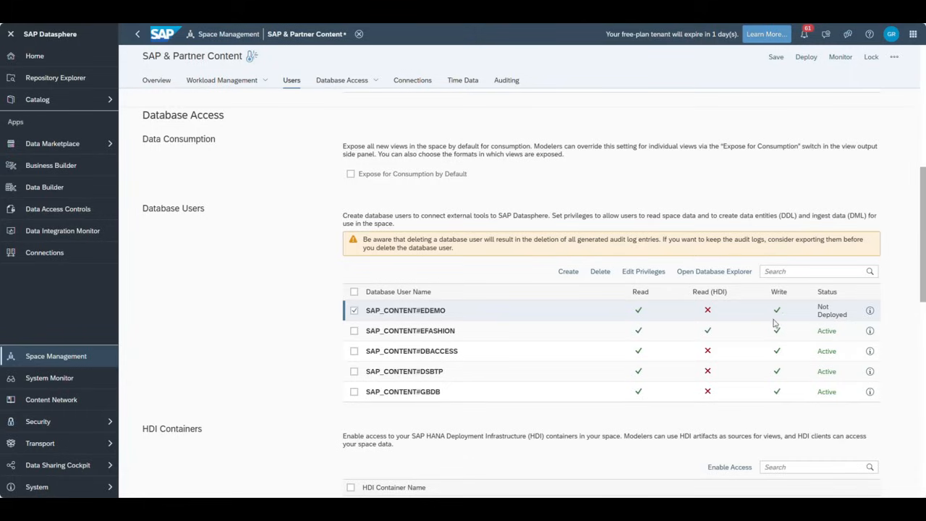
- Deploy the space so SAP_CONTENT#EDEMO turns from Not Deployed to Active, then view its details
left_click_drag(819, 308, 848, 316)
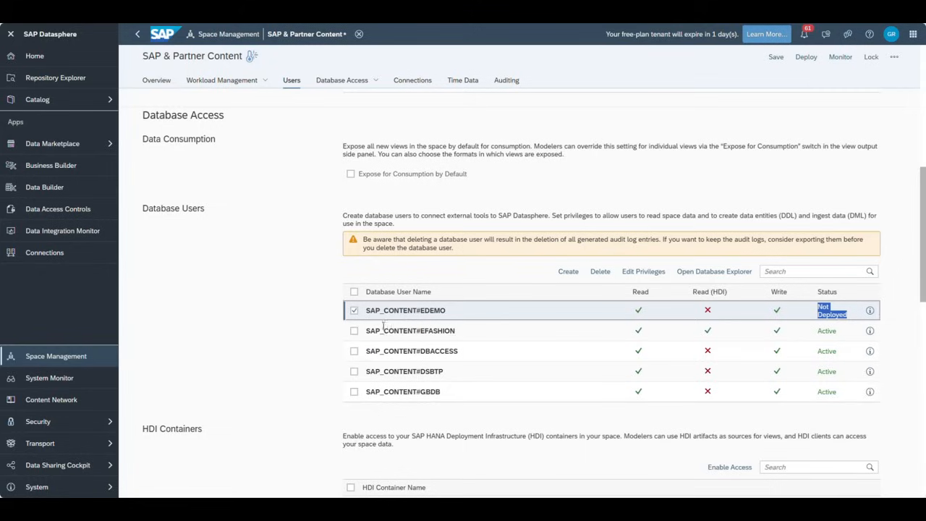
left_click(870, 312)
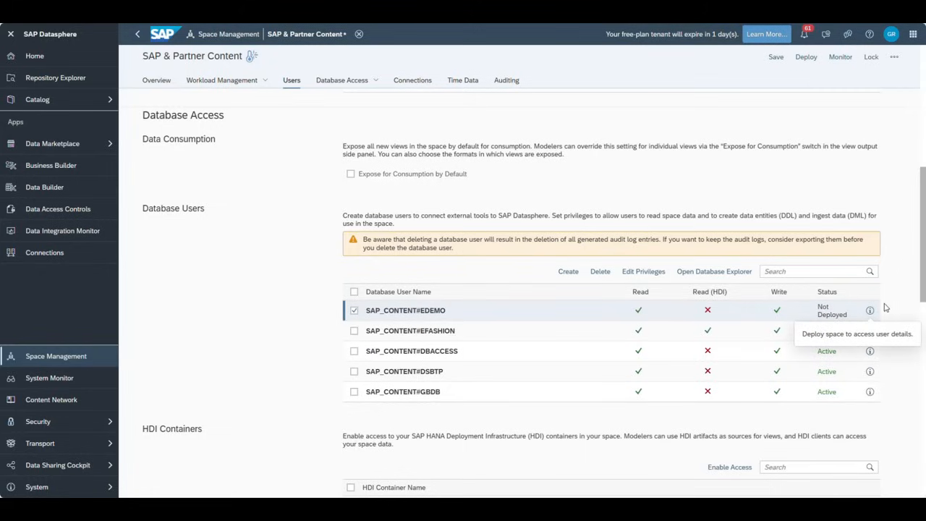
left_click(807, 58)
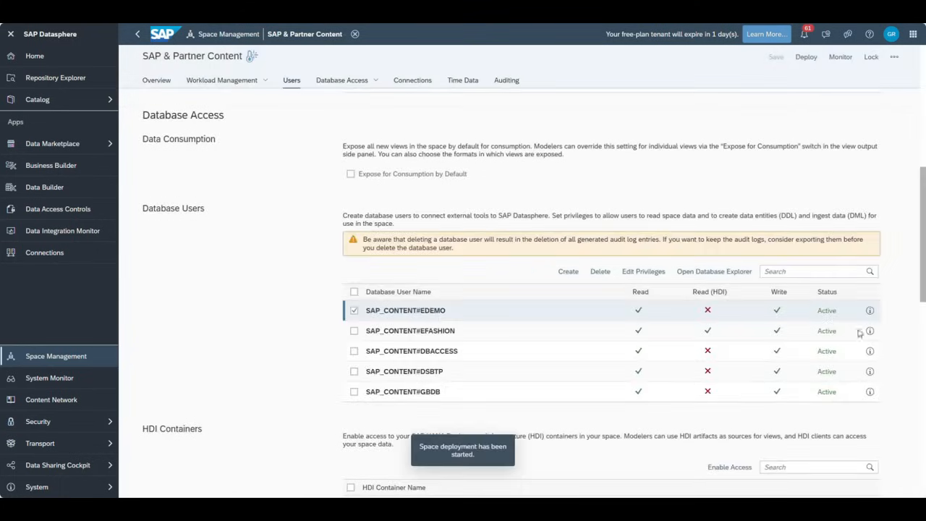
left_click(869, 310)
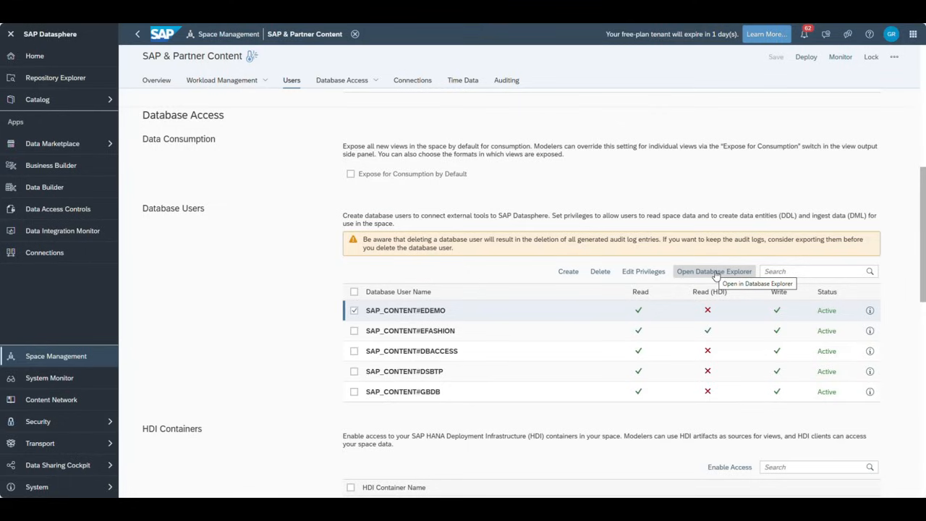
- Open the Database Explorer for SAP_CONTENT#EDEMO and continue the SAP ID sign-in with the account
left_click(715, 272)
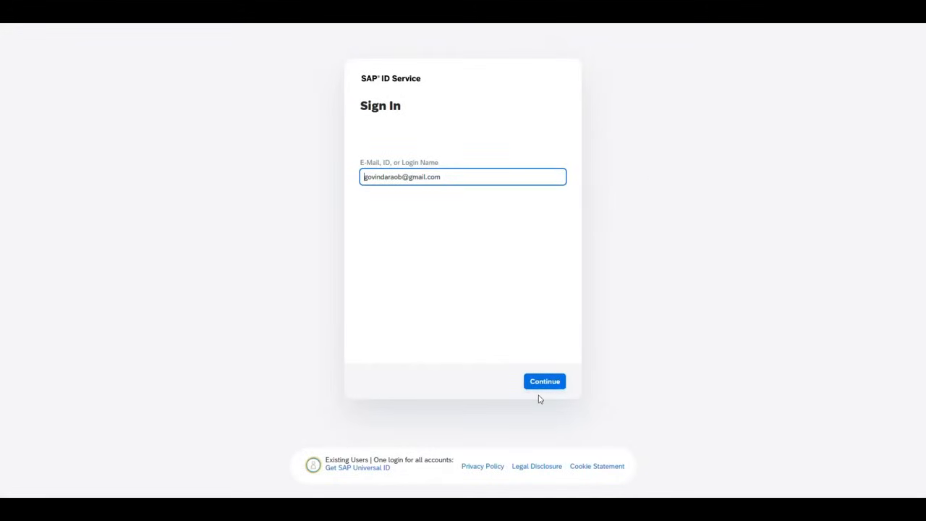
left_click(542, 385)
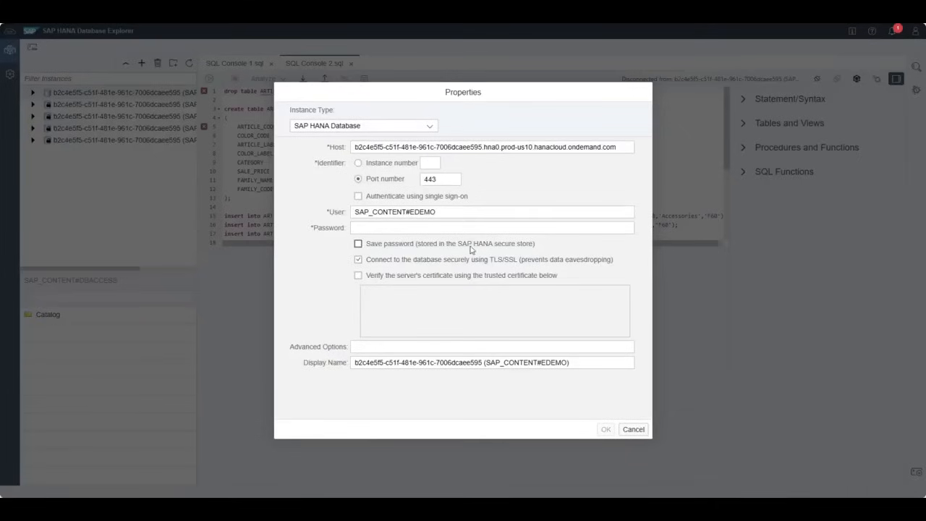
- Connect as SAP_CONTENT#EDEMO by pasting the database user's password, then dismiss the browser's password notice
left_click(436, 230)
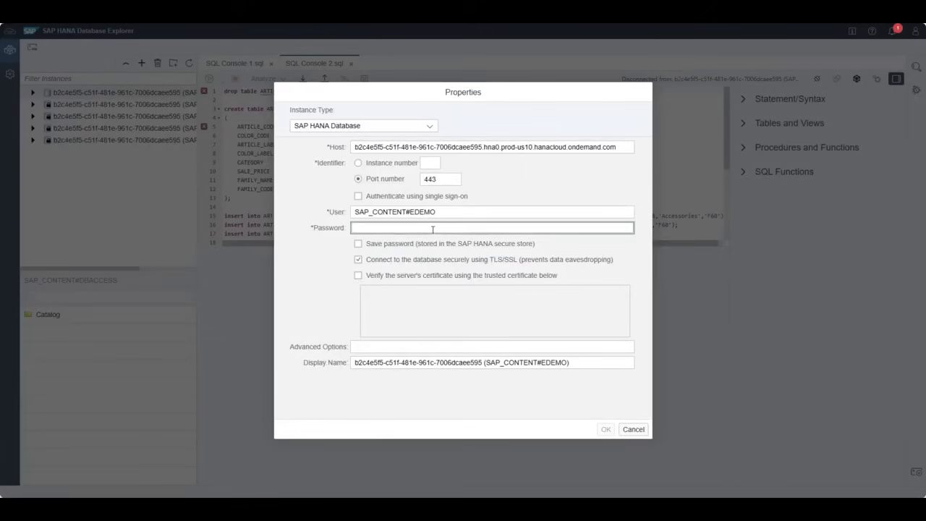
key("ctrl+v")
left_click(606, 429)
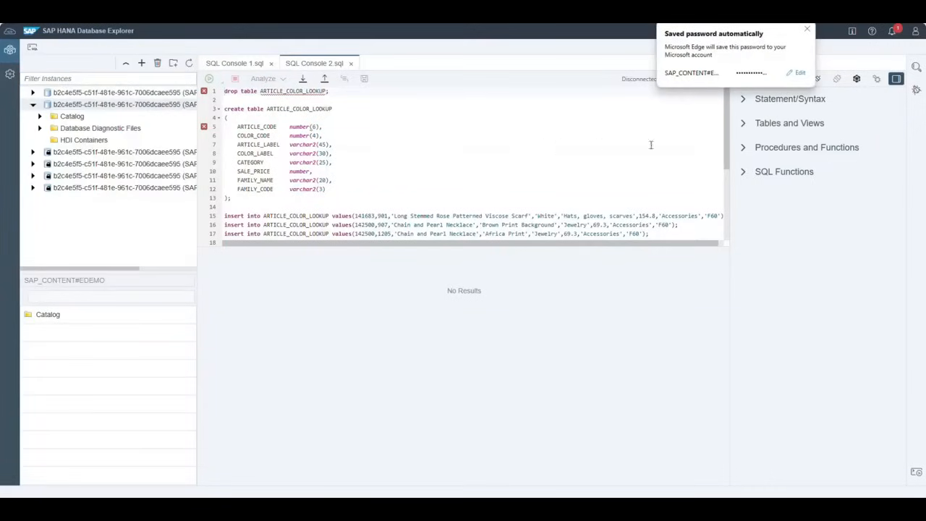
left_click(806, 29)
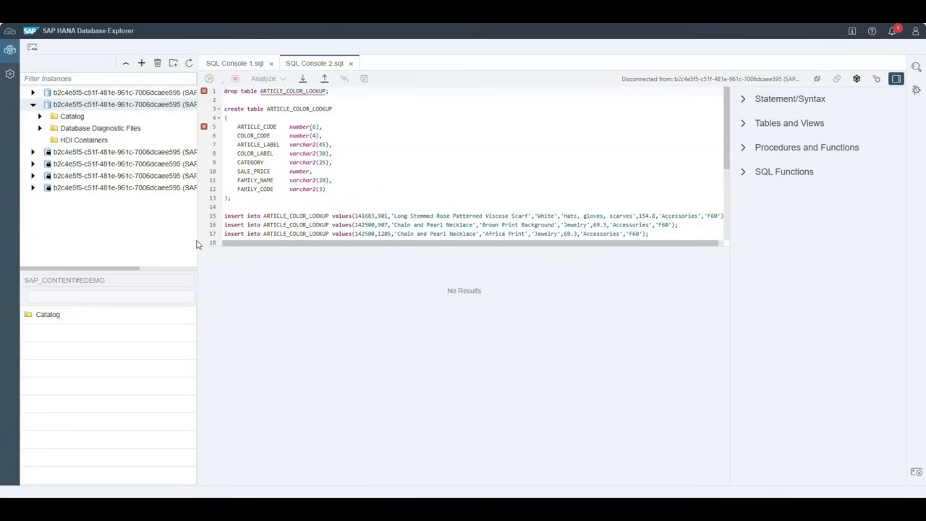
- Widen the instance tree pane and close SQL Console 2 and SQL Console 1
left_click_drag(200, 246, 347, 257)
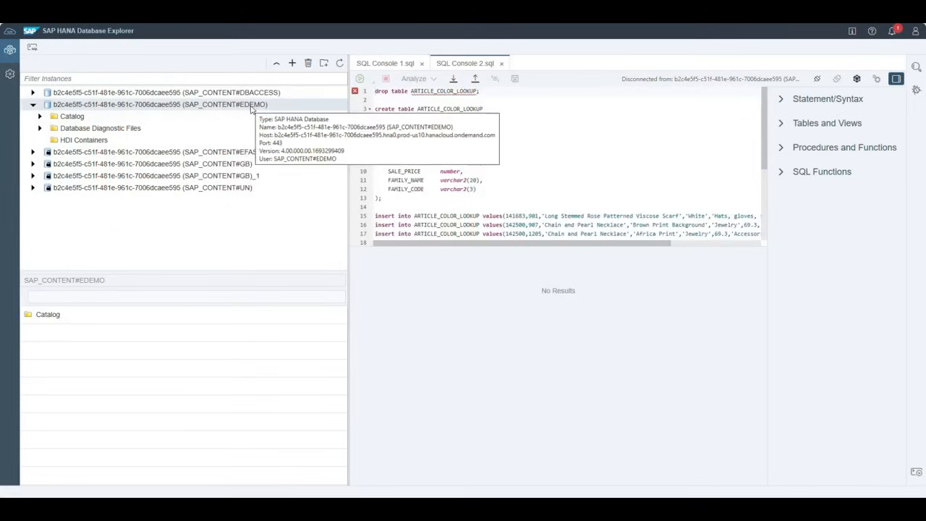
left_click(502, 63)
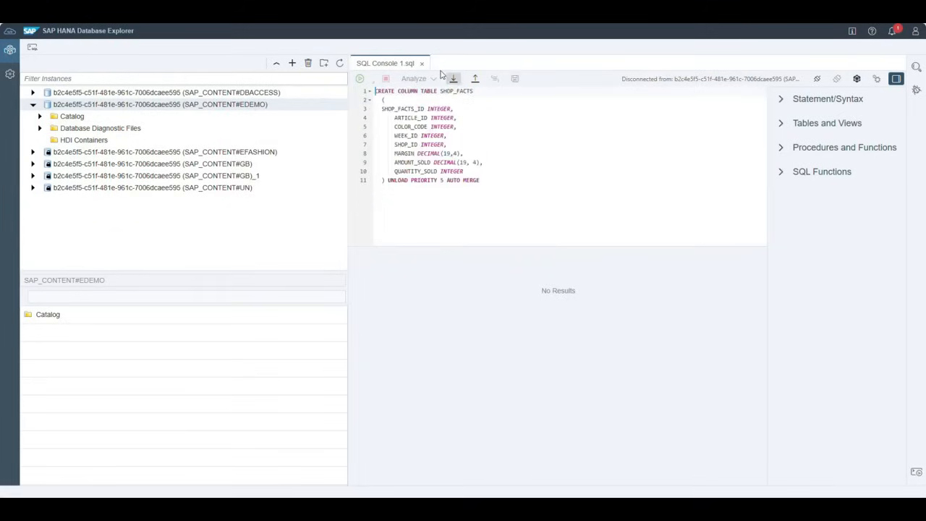
left_click(421, 64)
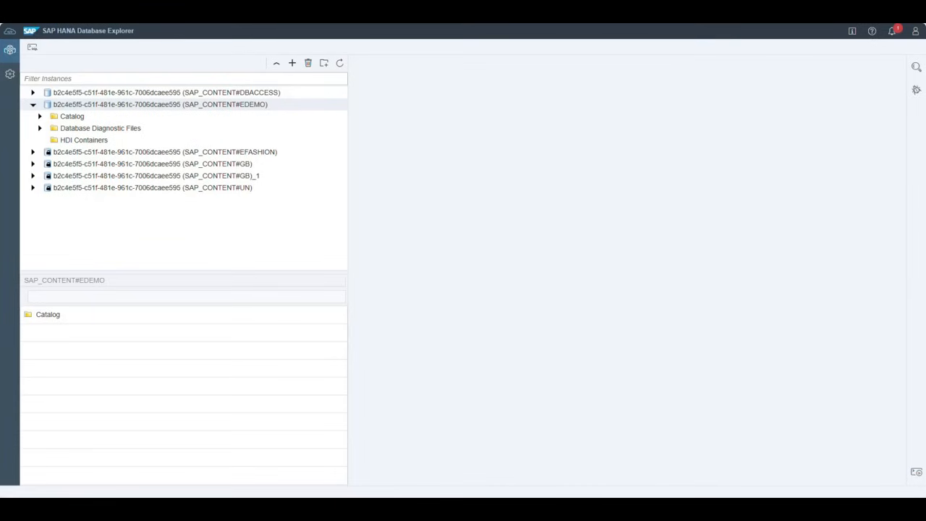
left_click_drag(555, 496, 512, 97)
scroll(671, 363, "up", 3)
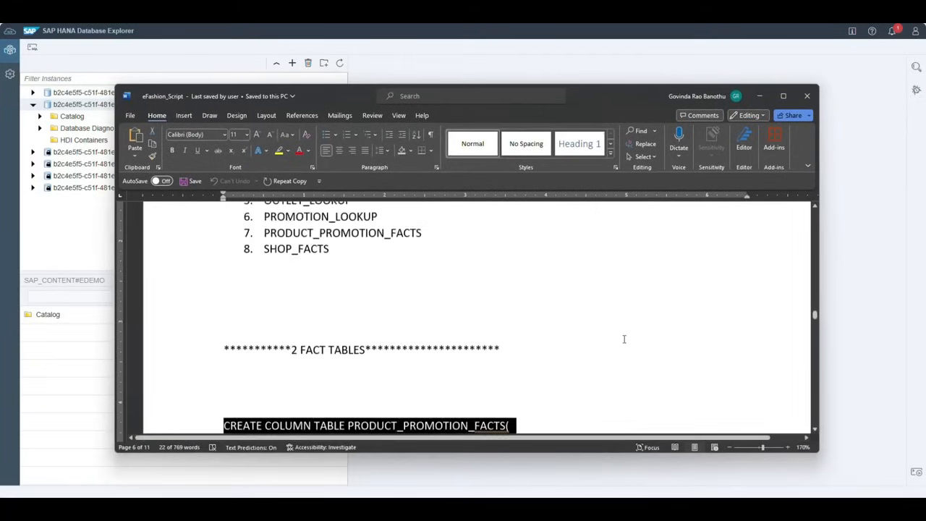
scroll(623, 338, "up", 5)
scroll(497, 329, "up", 1)
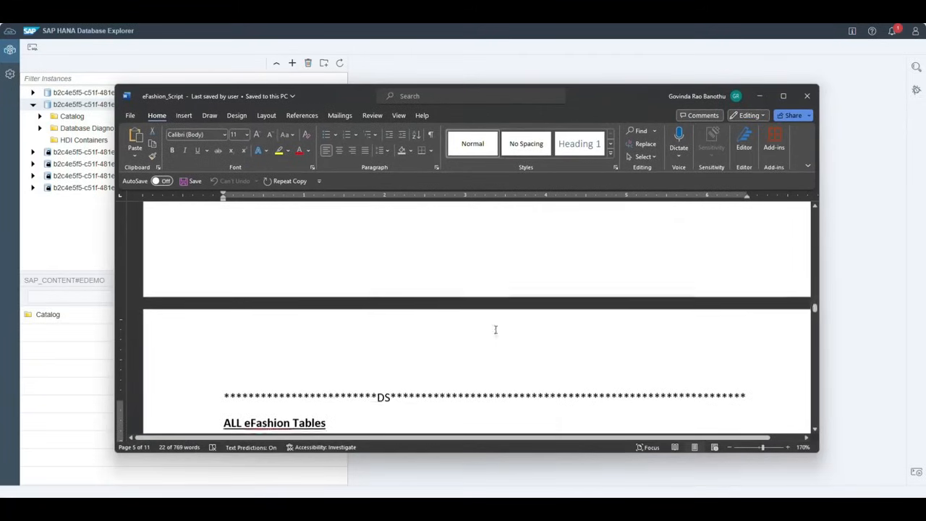
scroll(494, 328, "down", 10)
scroll(494, 327, "up", 2)
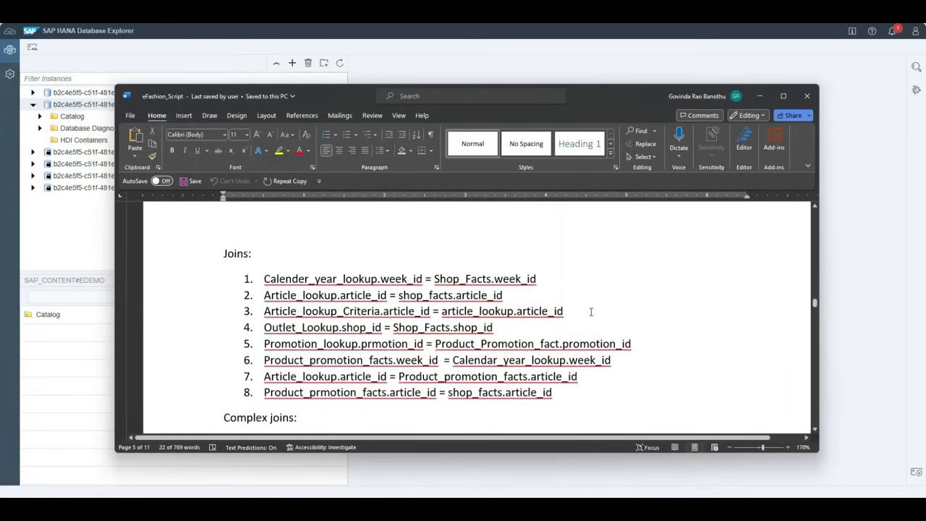
scroll(590, 311, "down", 2)
scroll(575, 318, "up", 2)
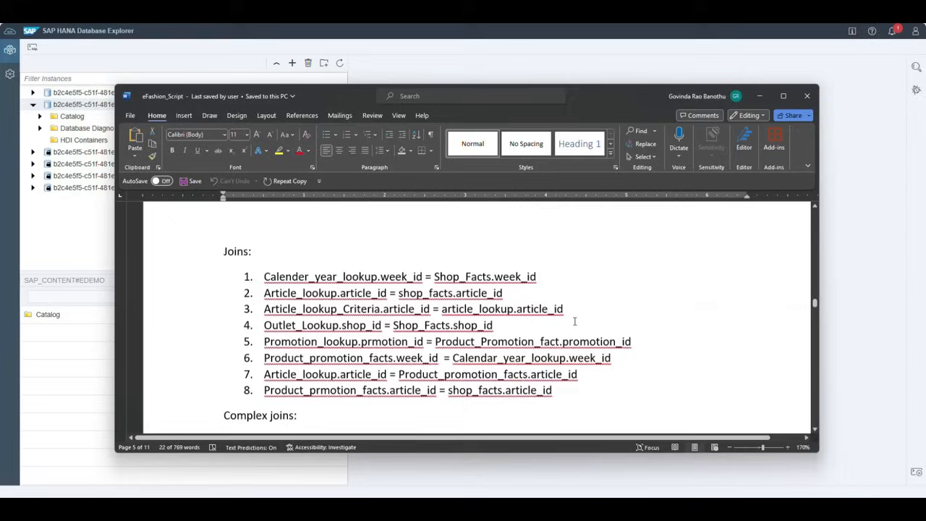
scroll(626, 313, "down", 1)
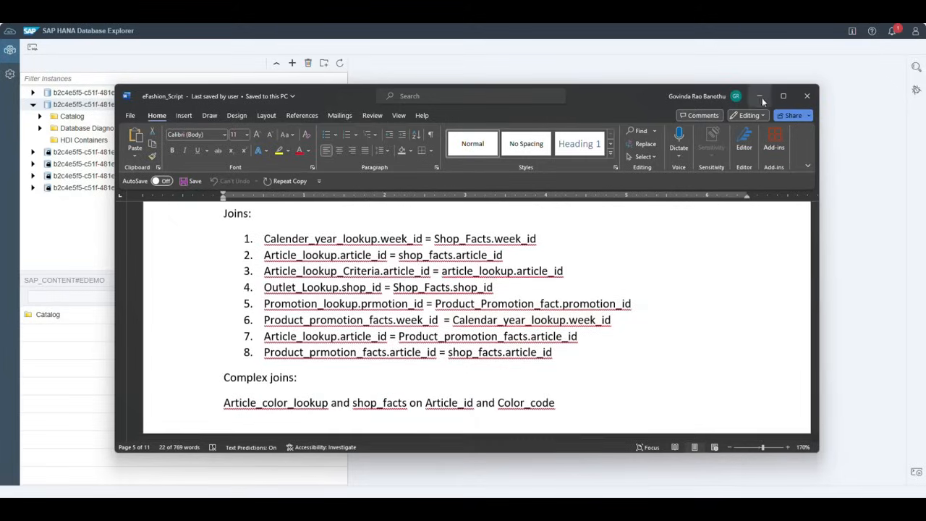
scroll(683, 337, "down", 5)
scroll(683, 336, "down", 10)
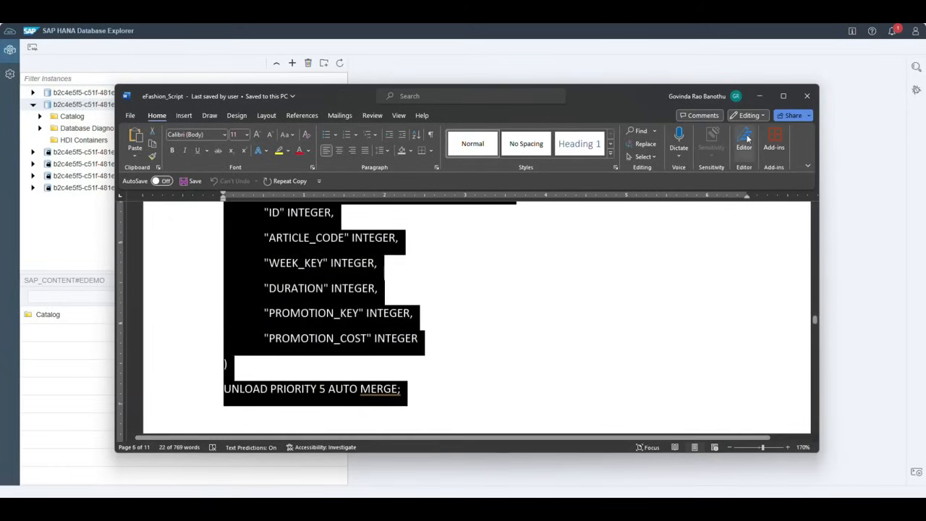
left_click_drag(625, 94, 606, 506)
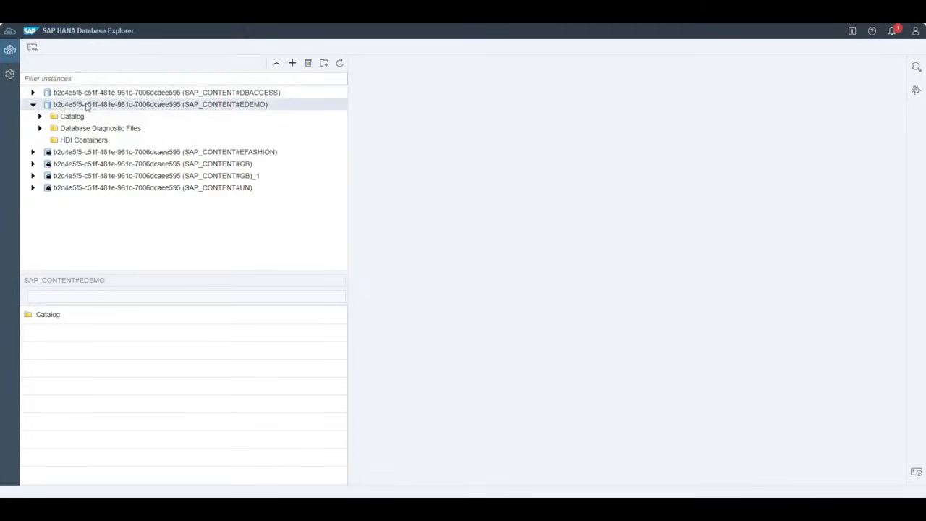
- Open a SQL console on SAP_CONTENT#EDEMO and run the PRODUCT_PROMOTION_FACTS create table script
right_click(94, 105)
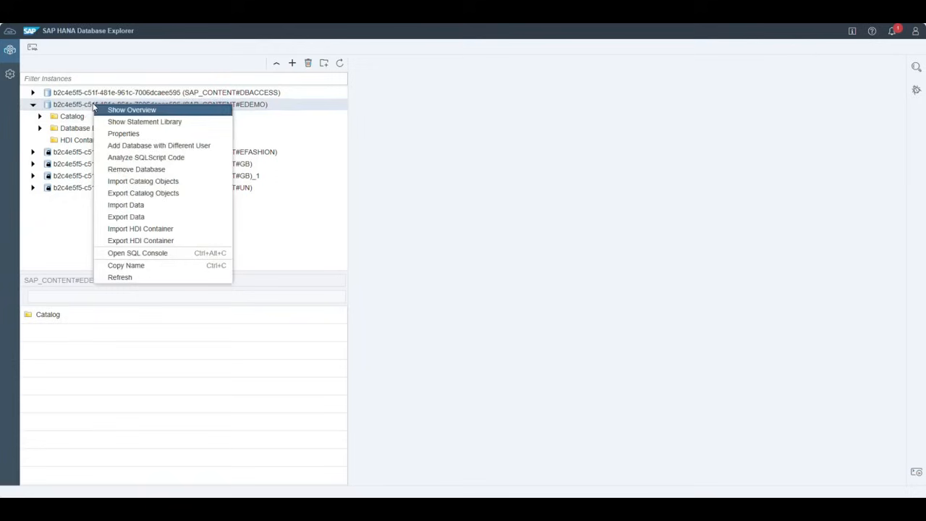
left_click(156, 254)
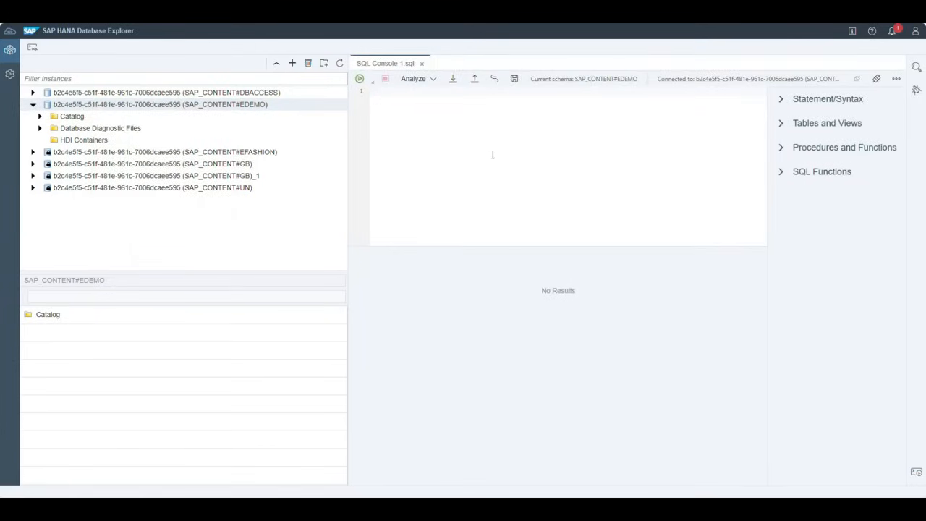
type("CREATE COLUMN TABLE PRODUCT_PROMOTION_FACTS( \t\"ID\" INTEGER, \t\"ARTICLE_CODE\" INTEGER, \t\"WEEK_KEY\" INTEGER, \t\"DURATION\" INTEGER, \t\"PROMOTION_KEY\" INTEGER, \t\"PROMOTION_COST\" INTEGER ) UNLOAD PRIORITY 5 AUTO MERGE;")
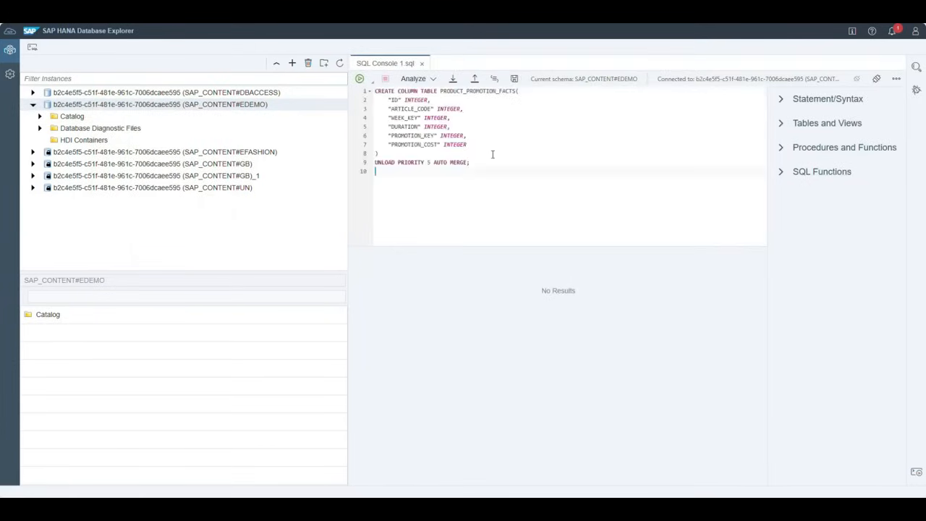
left_click(359, 78)
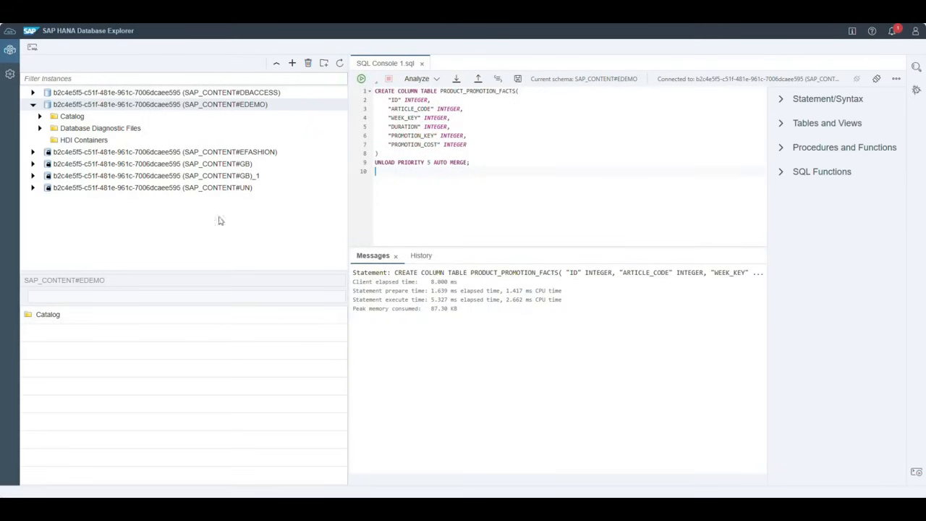
- Open PRODUCT_PROMOTION_FACTS data from Catalog > Tables to confirm it's empty, then return to SQL Console 1
left_click(40, 117)
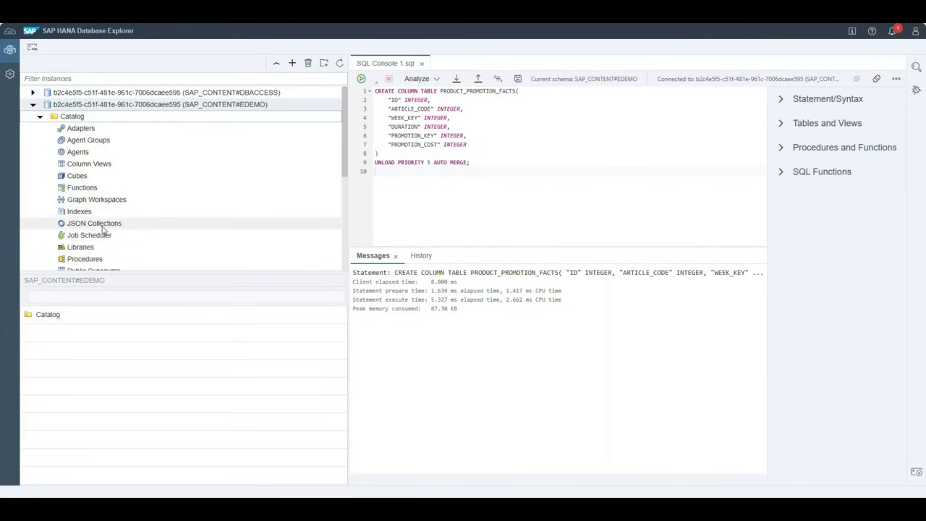
scroll(102, 239, "down", 3)
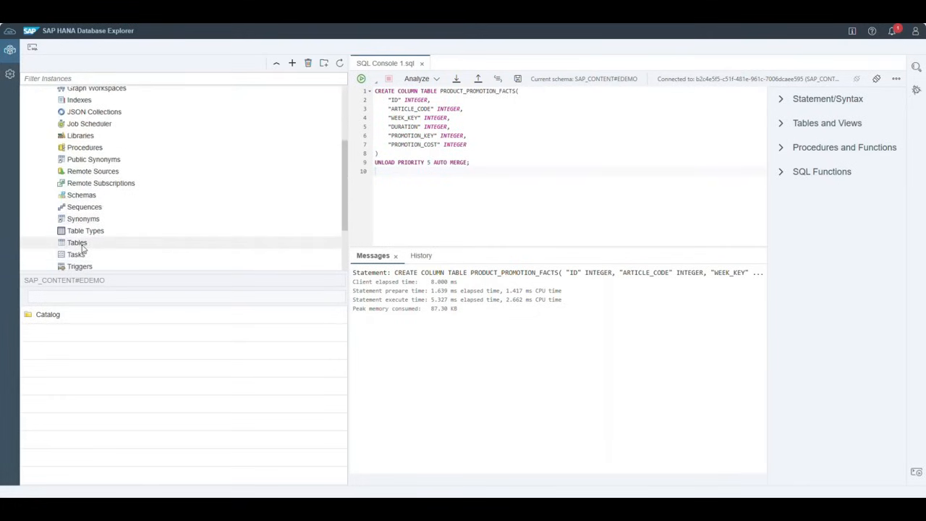
left_click(80, 244)
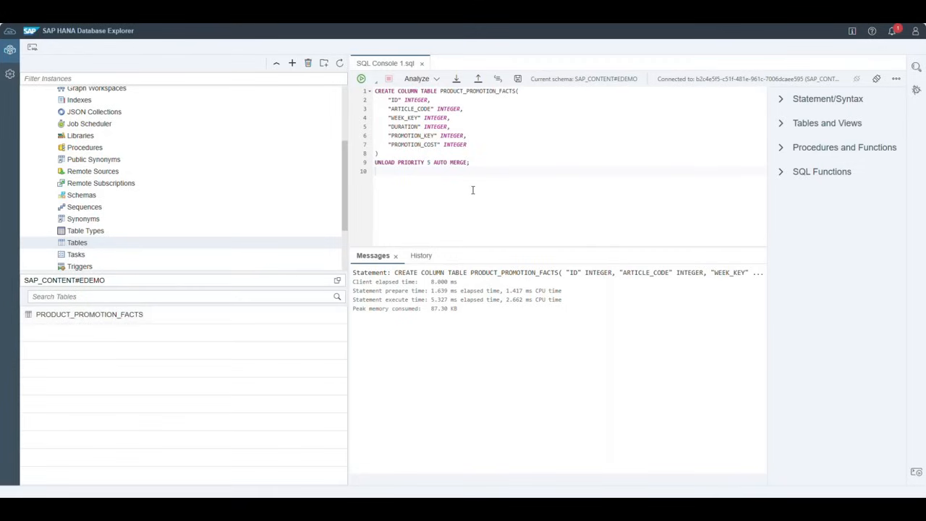
right_click(119, 316)
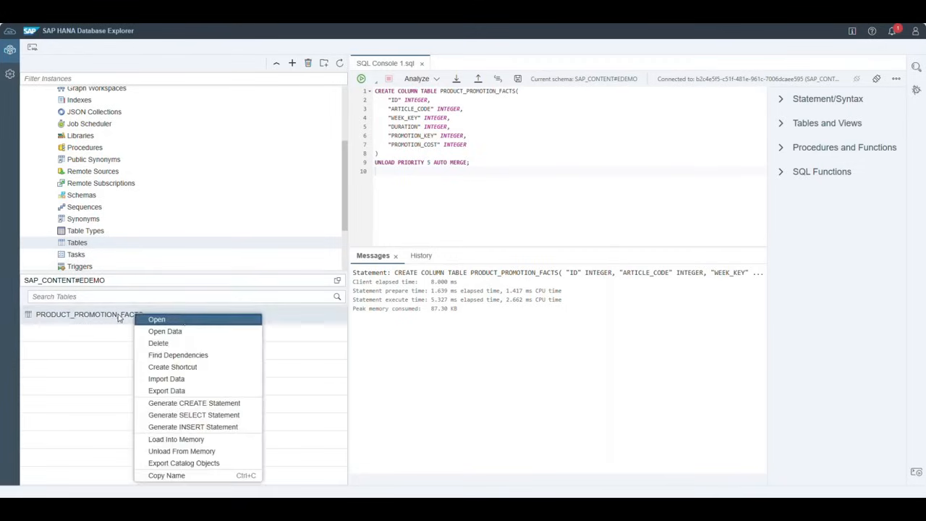
left_click(184, 333)
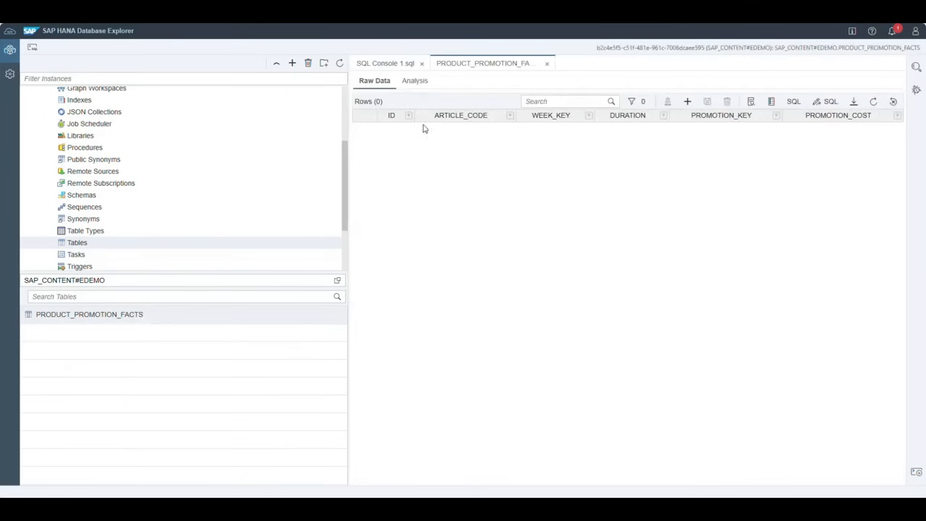
left_click(384, 65)
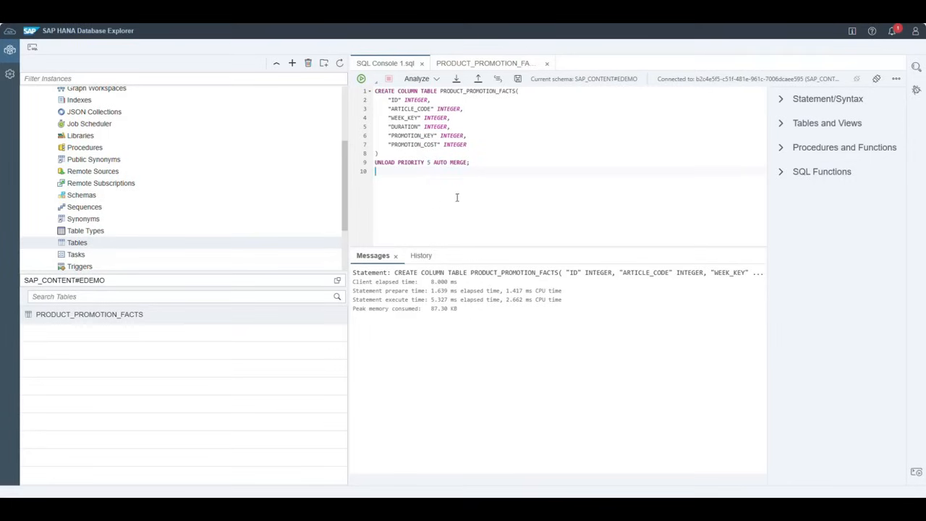
- Replace the script with ten INSERT statements for PRODUCT_PROMOTION_FACTS, run them, and refresh the table data
key("ctrl+a")
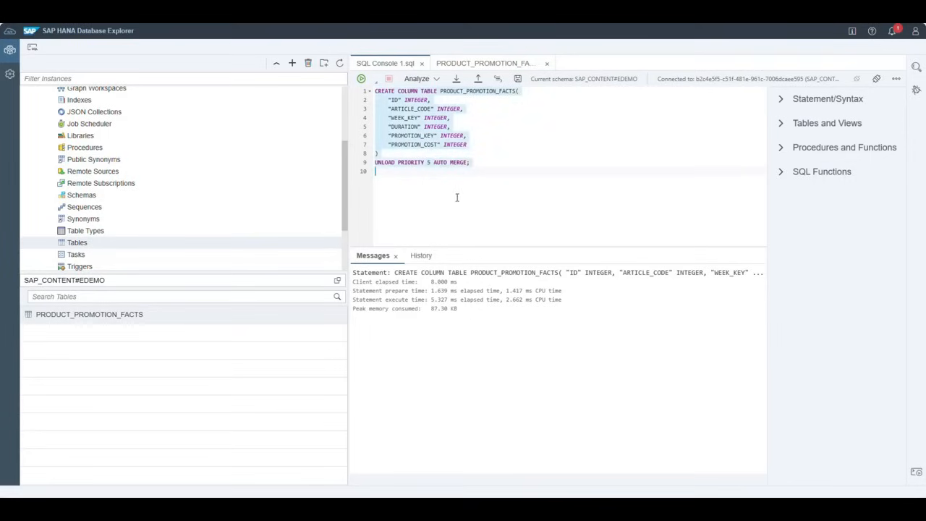
type("insert into PRODUCT_PROMOTION_FACTS values(1,145404,186,3,4,9500); insert into PRODUCT_PROMOTION_FACTS values(2,165170,189,4,2,1200); insert into PRODUCT_PROMOTION_FACTS values(3,166544,185,2,4,2000); insert into PRODUCT_PROMOTION_FACTS values(4,166550,162,4,5,9500); insert into PRODUCT_PROMOTION_FACTS values(5,166583,188,2,3,650); insert into PRODUCT_PROMOTION_FACTS values(6,166583,206,2,5,12000); insert into PRODUCT_PROMOTION_FACTS values(7,166699,186,6,6,13000); insert into PRODUCT_PROMOTION_FACTS values(8,167042,189,4,2,8050); insert into PRODUCT_PROMOTION_FACTS values(9,167695,189,2,5,875); insert into PRODUCT_PROMOTION_FACTS values(10,167695,201,5,2,4200); commit;")
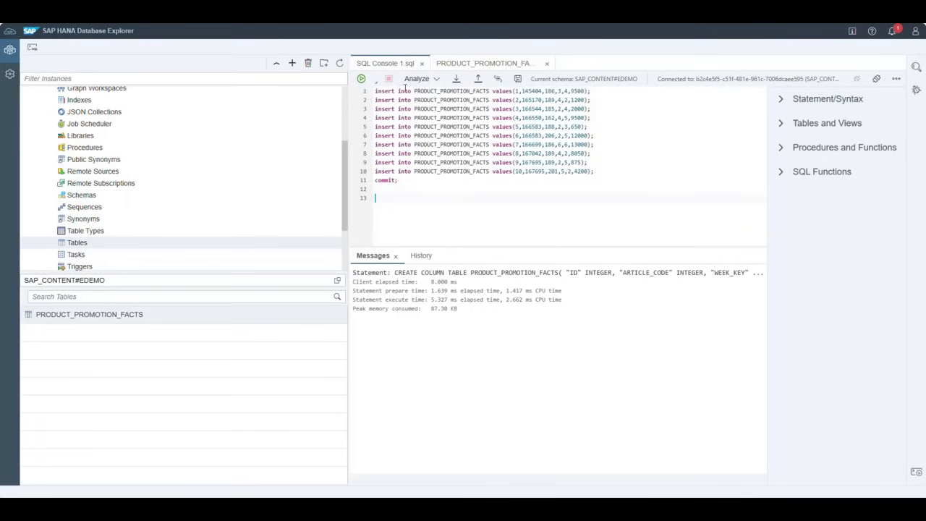
left_click(361, 78)
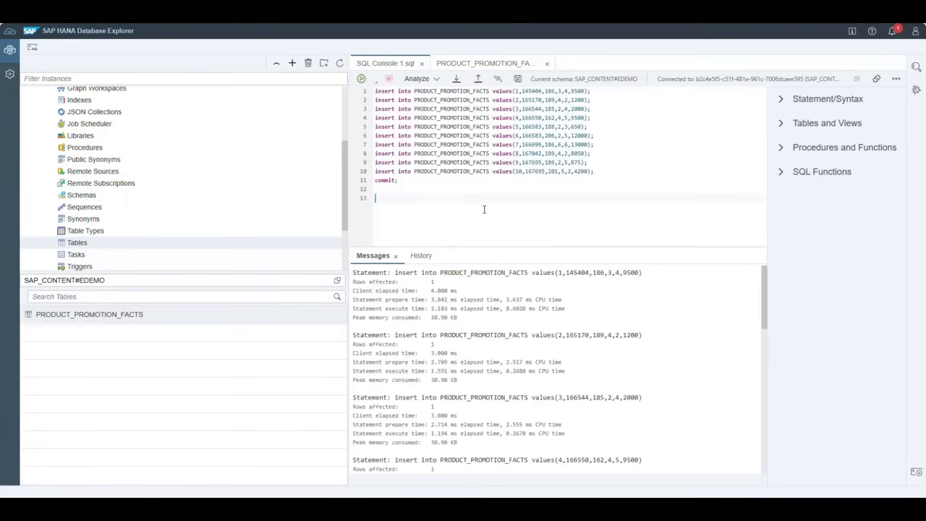
left_click(479, 63)
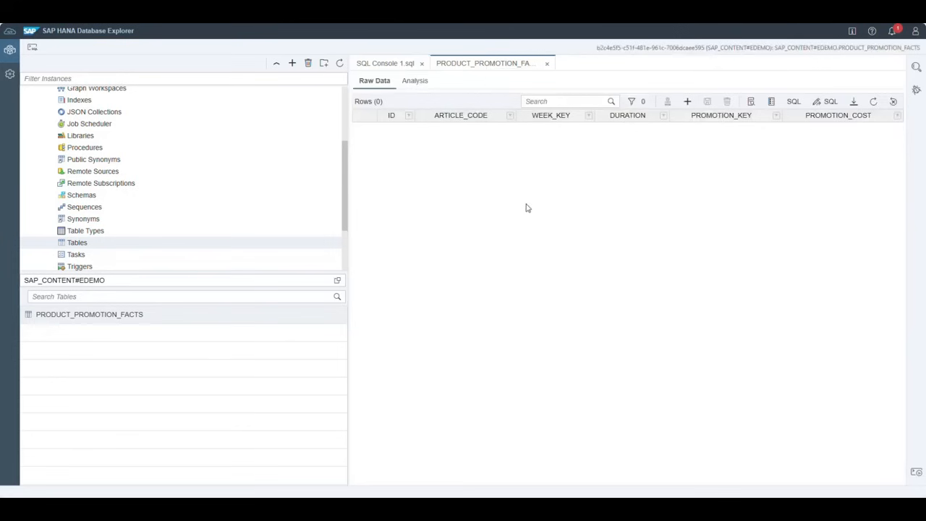
left_click(873, 101)
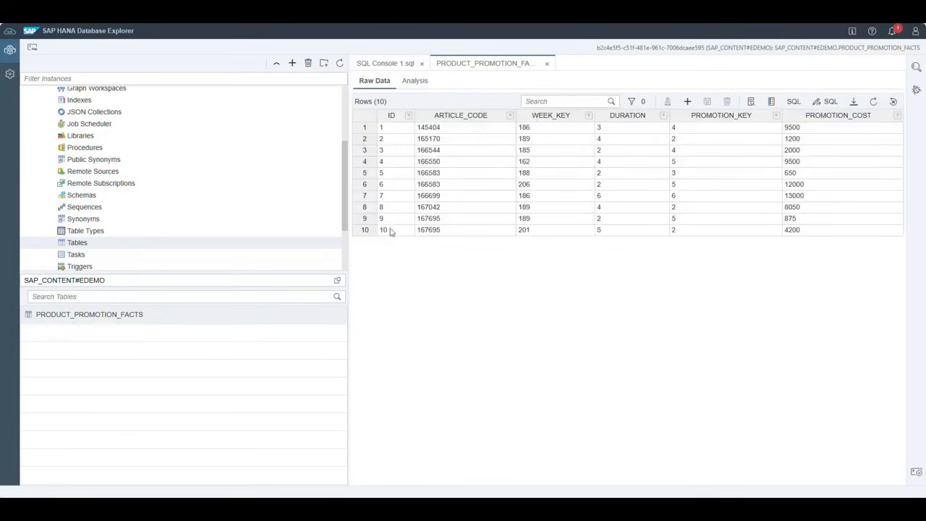
- Reopen PRODUCT_PROMOTION_FACTS data from the Tables list to confirm the ten rows, closing the duplicate tab
left_click(383, 65)
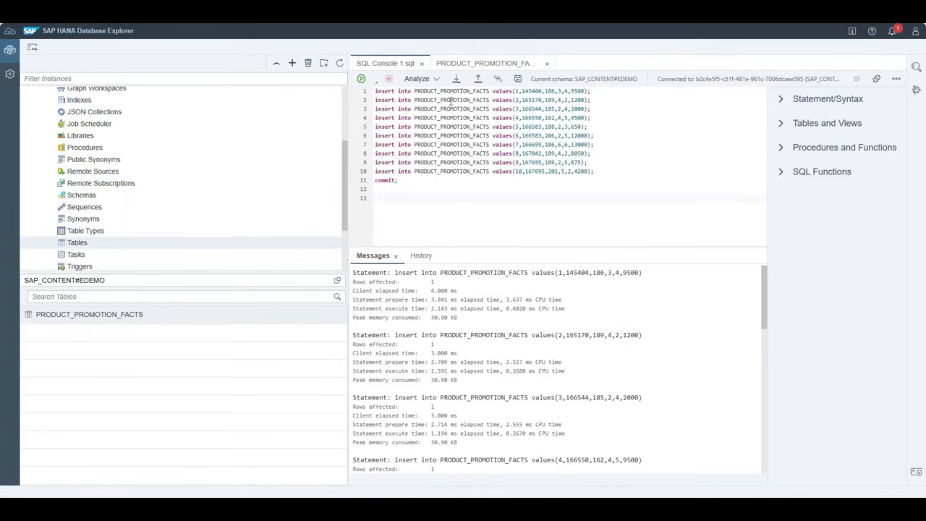
left_click(458, 63)
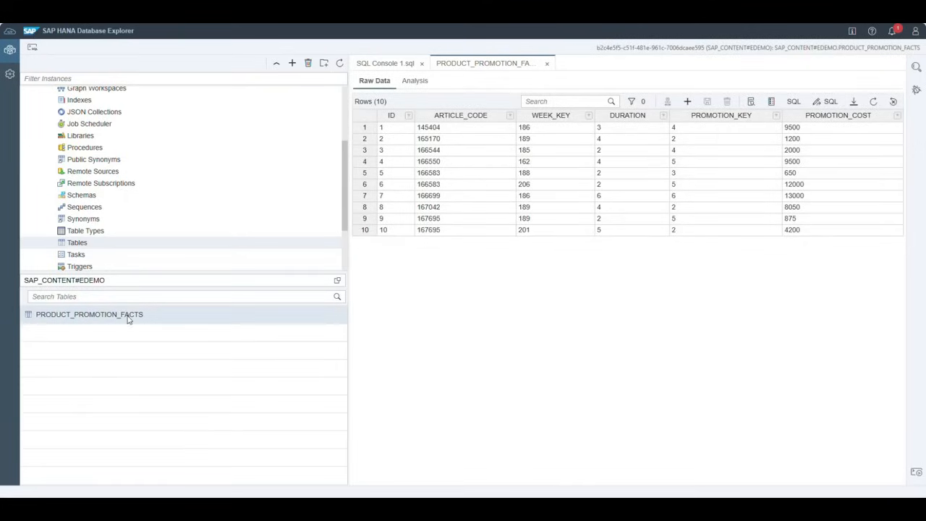
left_click(127, 319)
right_click(127, 319)
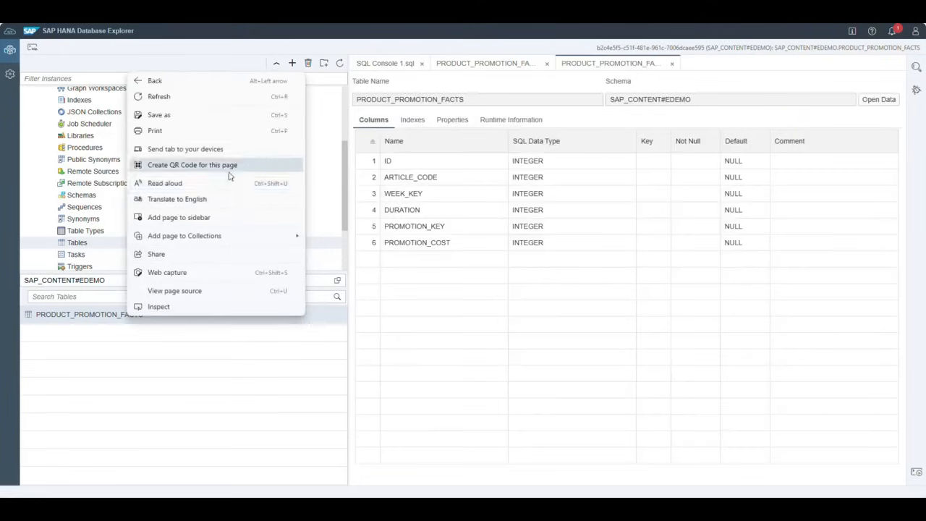
left_click(235, 447)
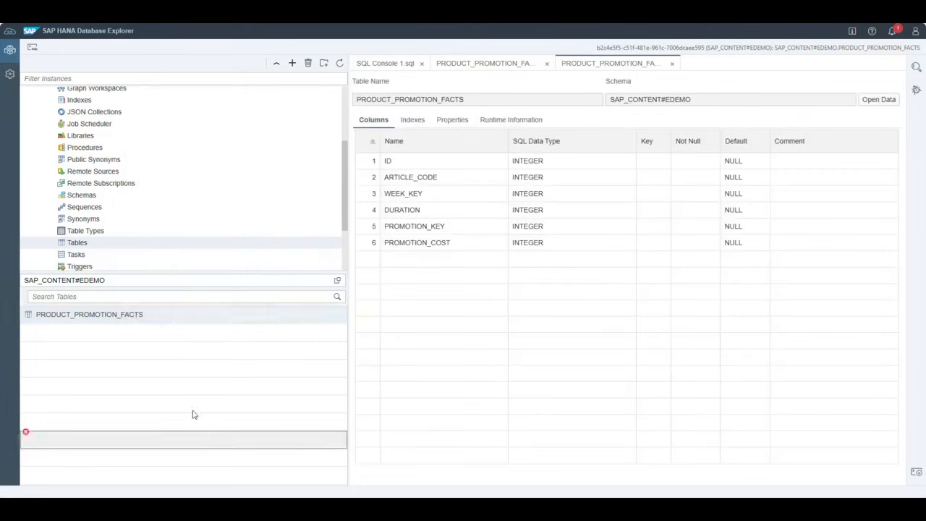
right_click(134, 314)
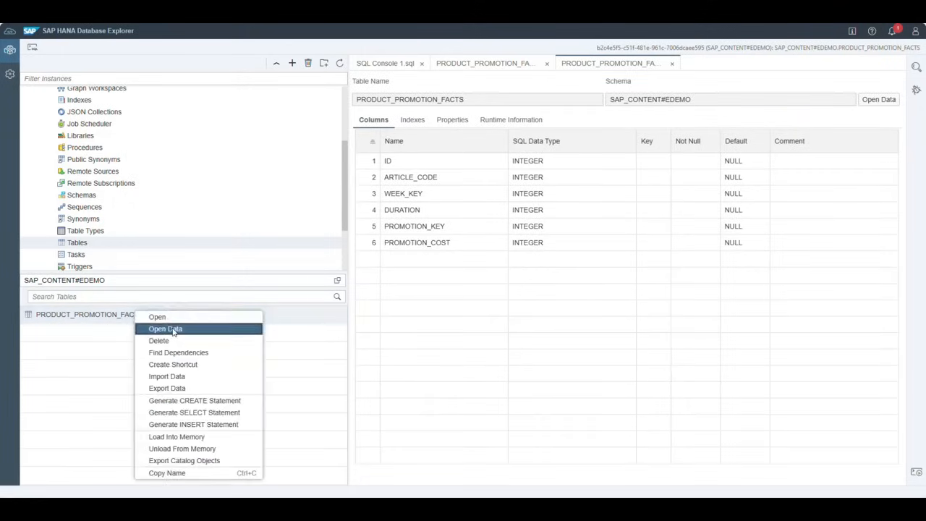
left_click(173, 331)
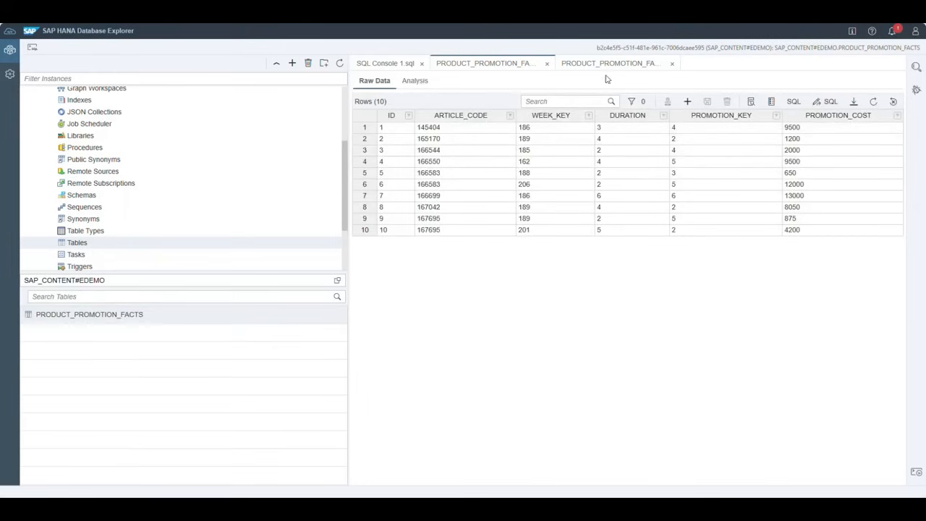
left_click(672, 63)
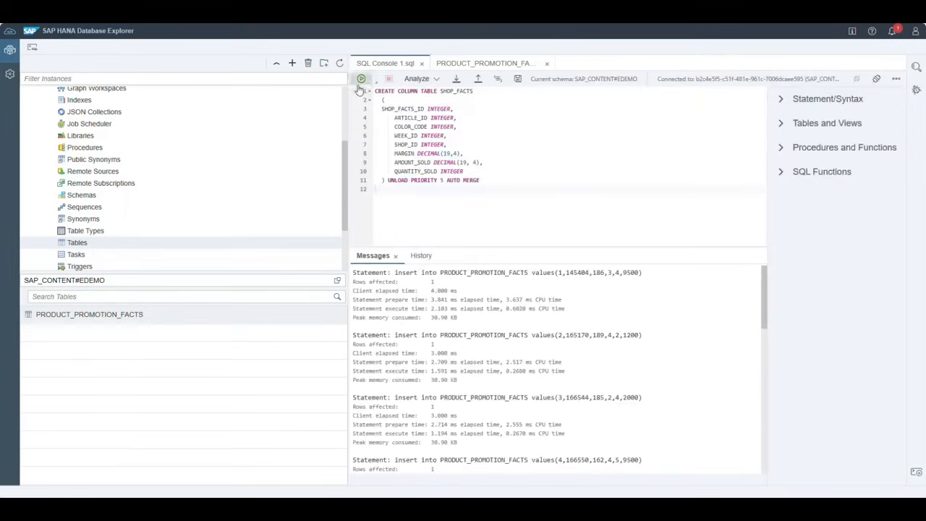
- Run the CREATE TABLE script to create the SHOP_FACTS table
left_click_drag(439, 90, 474, 92)
left_click(496, 147)
left_click(360, 78)
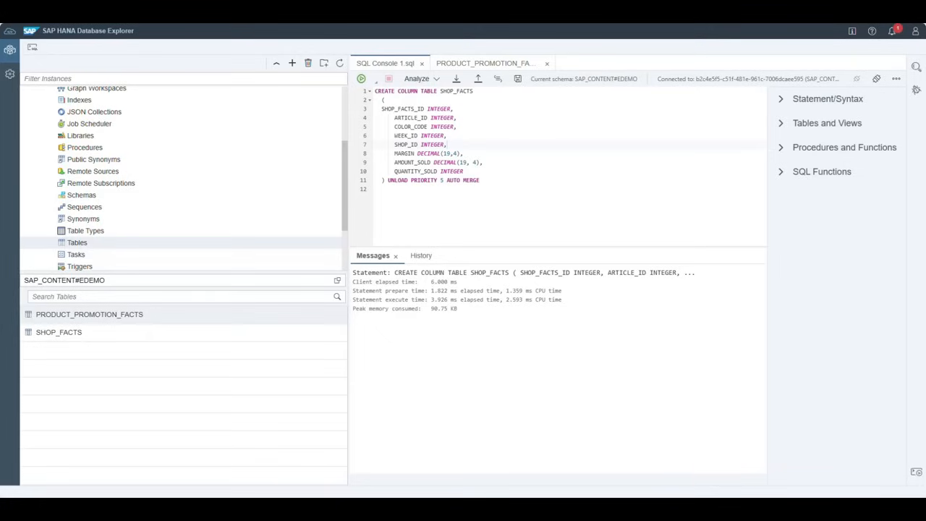
- Replace the script with the eleven SHOP_FACTS INSERT statements and run them
key("ctrl+a")
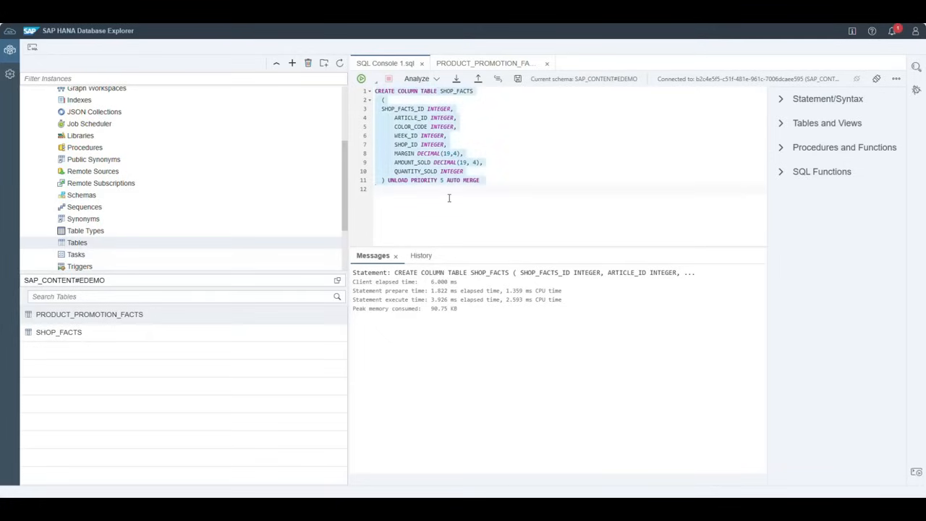
key("BackSpace")
type("insert into SHOP_FACTS values(1,115121,189,158,3,135.10,298.00,2); insert into SHOP_FACTS values(2,115121,189,158,137,95.20,790.00,10); insert into SHOP_FACTS values(3,115121,189,158,277,63.60,149.00,1); insert into SHOP_FACTS values(4,128390,224,158,3,43.30,135.00,1); insert into SHOP_FACTS values(5,128390,243,158,197,30.90,135.00,1); insert into SHOP_FACTS values(6,128390,712,158,197,40.60,135.00,1); insert into SHOP_FACTS values(7,128390,763,158,185,42.80,135.00,1); insert into SHOP_FACTS values(8,128390,770,158,197,38.80,135.00,1); insert into SHOP_FACTS values(9,136786,953,158,197,60.80,198.00,2); insert into SHOP_FACTS values(10,136786,956,158,197,33.60,99.00,1); insert into SHOP_FACTS values(11,143903,747,158,3,-10.20,232.20,2);")
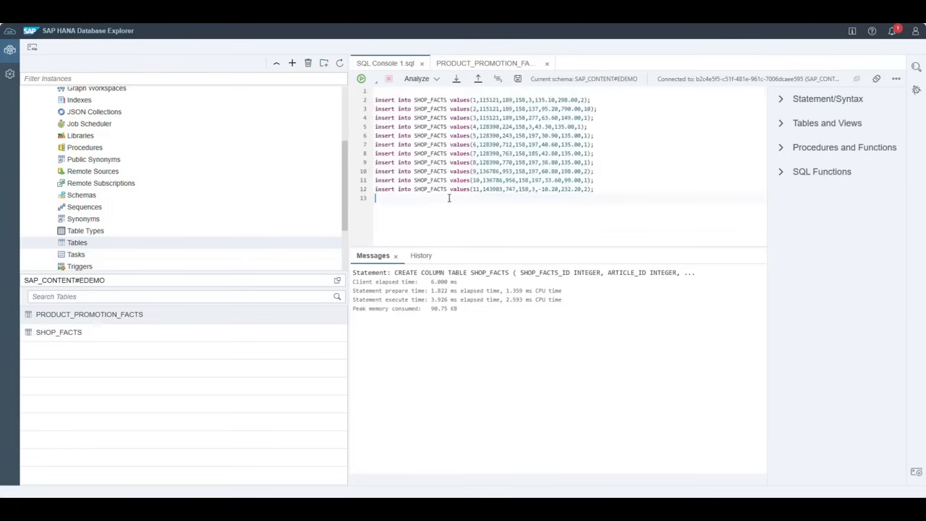
left_click(361, 78)
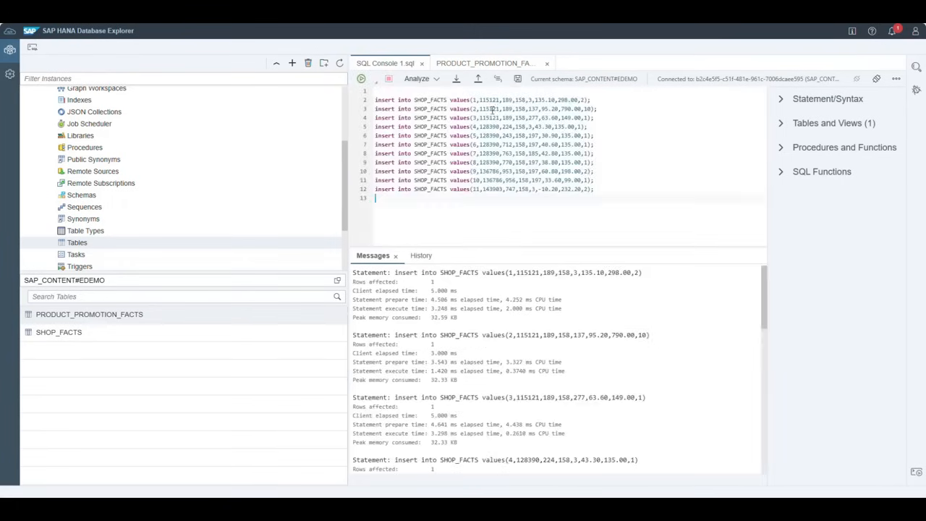
- Inspect the SHOP_FACTS rows and column definitions, then return to the SQL script
left_click(64, 332)
right_click(68, 331)
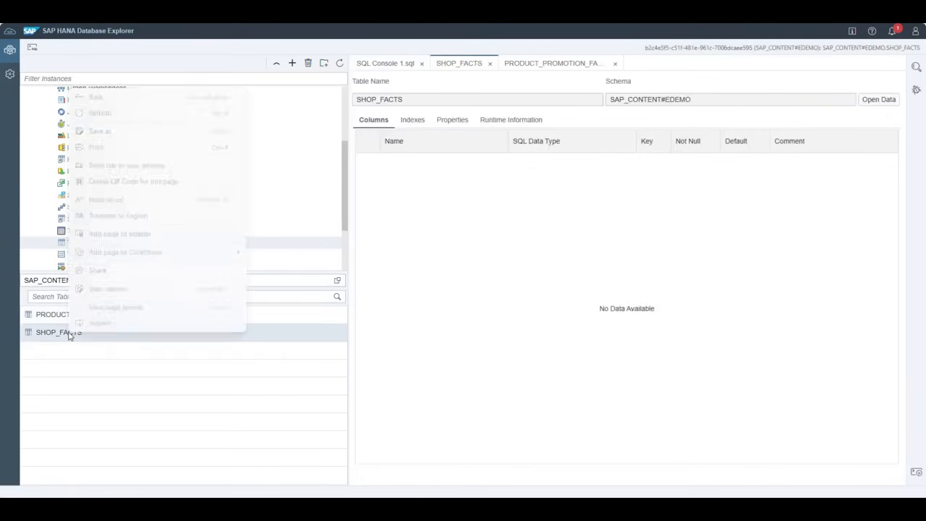
key("Escape")
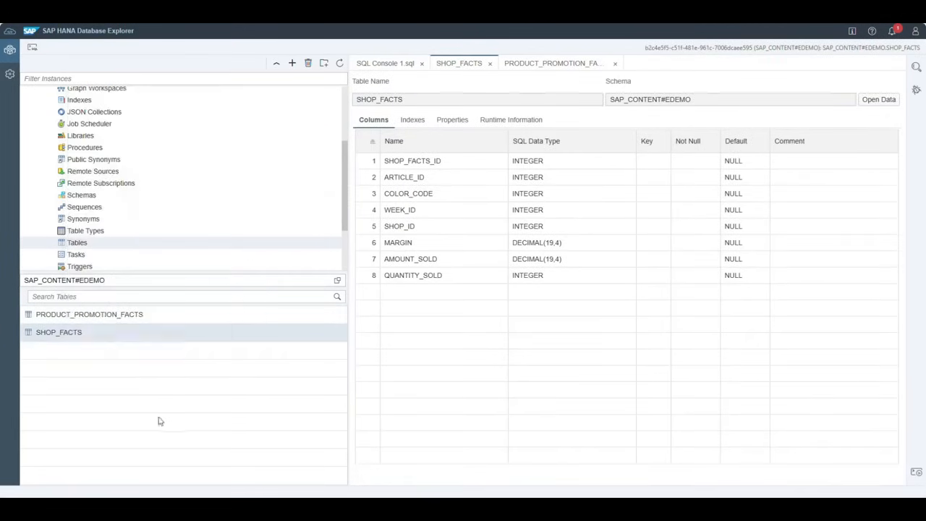
right_click(91, 331)
left_click(149, 186)
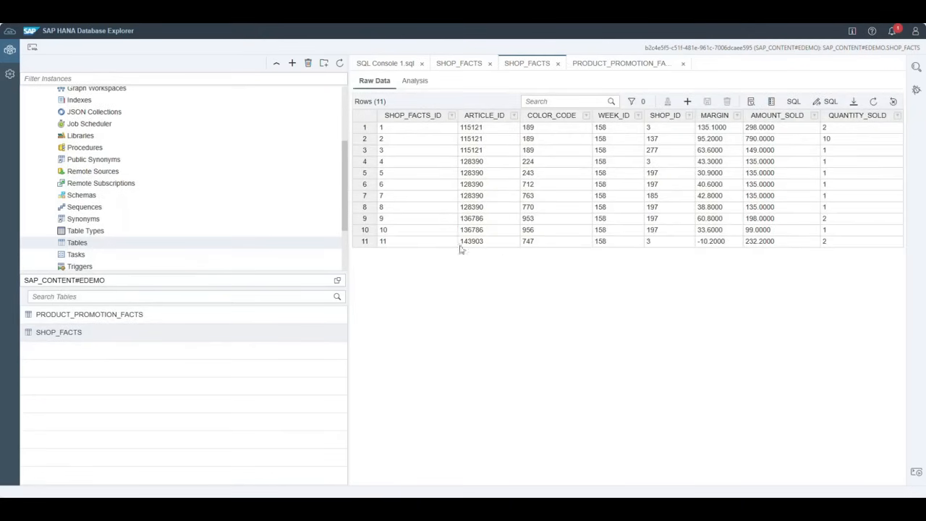
left_click(462, 66)
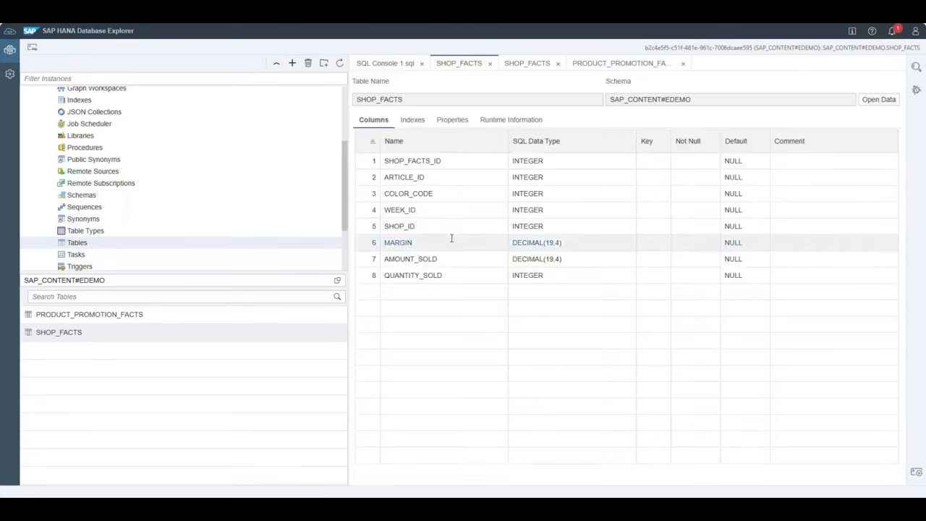
left_click(534, 65)
left_click(379, 65)
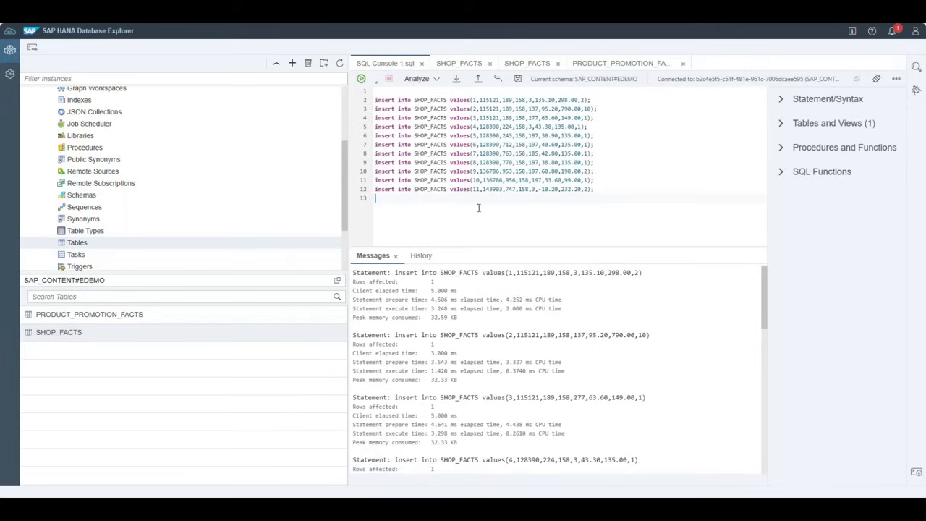
- Drop the PRODUCT_PROMOTION_FACTS and SHOP_FACTS tables with DROP TABLE statements
left_click_drag(595, 188, 369, 99)
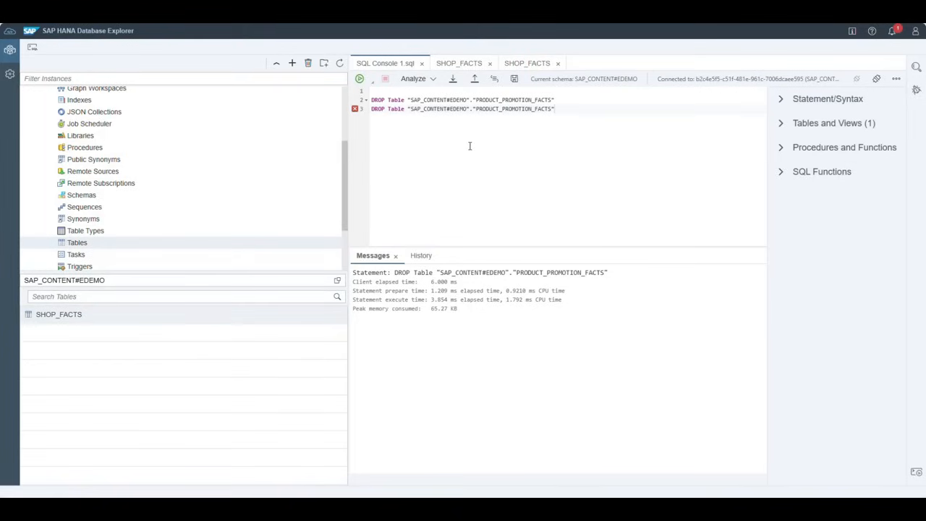
left_click_drag(560, 109, 409, 109)
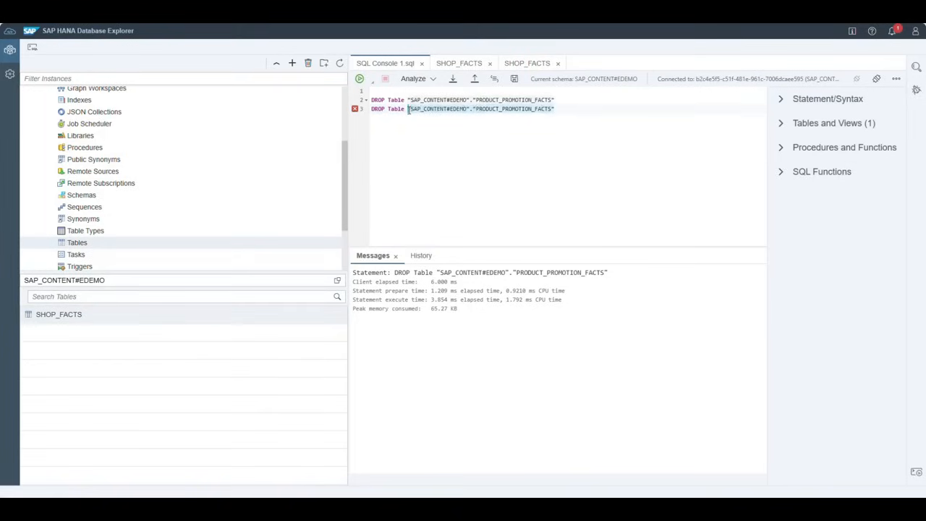
key("BackSpace")
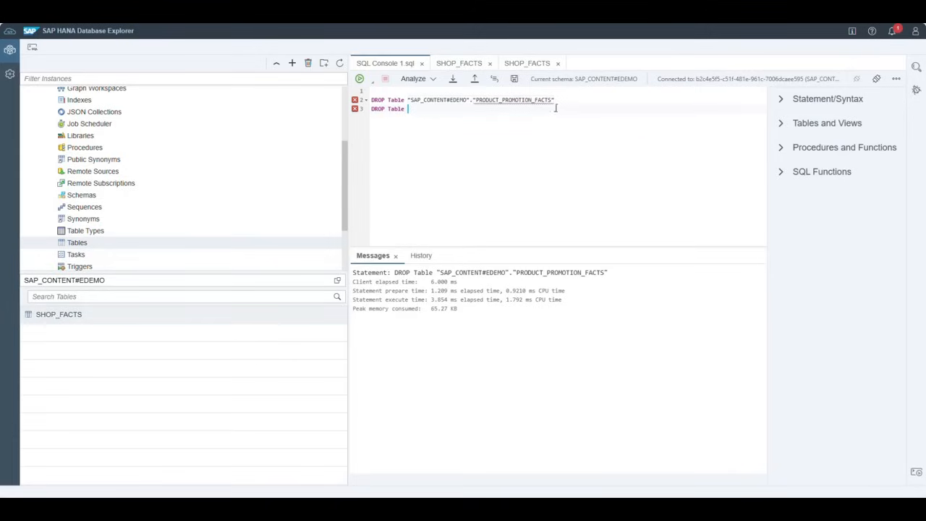
mouse_move(74, 314)
left_mouse_down()
mouse_move(512, 123)
mouse_move(455, 110)
mouse_move(370, 110)
left_mouse_up()
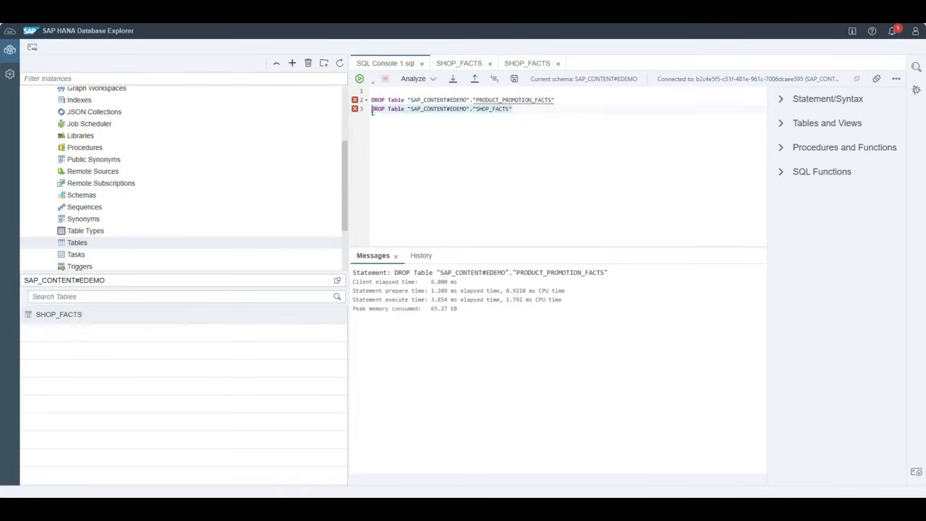
left_click(360, 78)
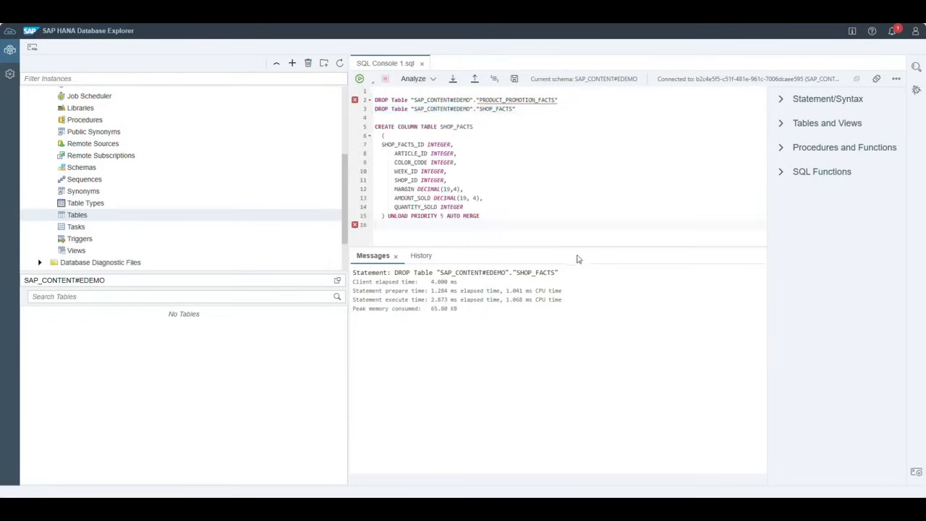
- Recreate SHOP_FACTS with the CREATE COLUMN TABLE statement and view its eight-column definition
left_click_drag(489, 216, 373, 126)
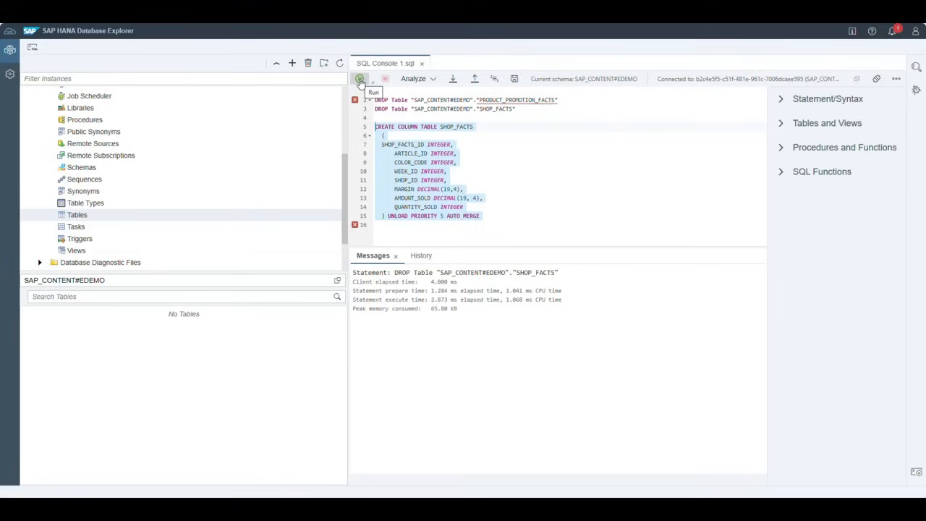
left_click(361, 79)
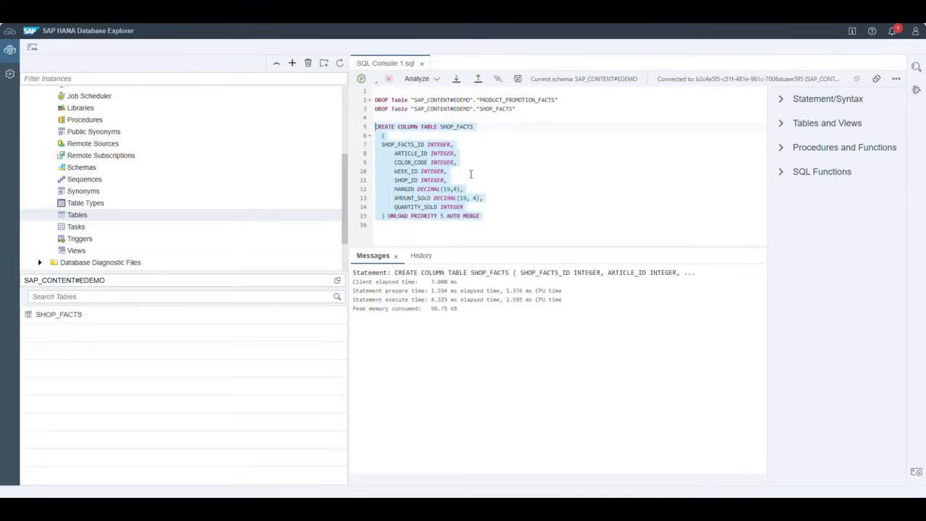
left_click(67, 315)
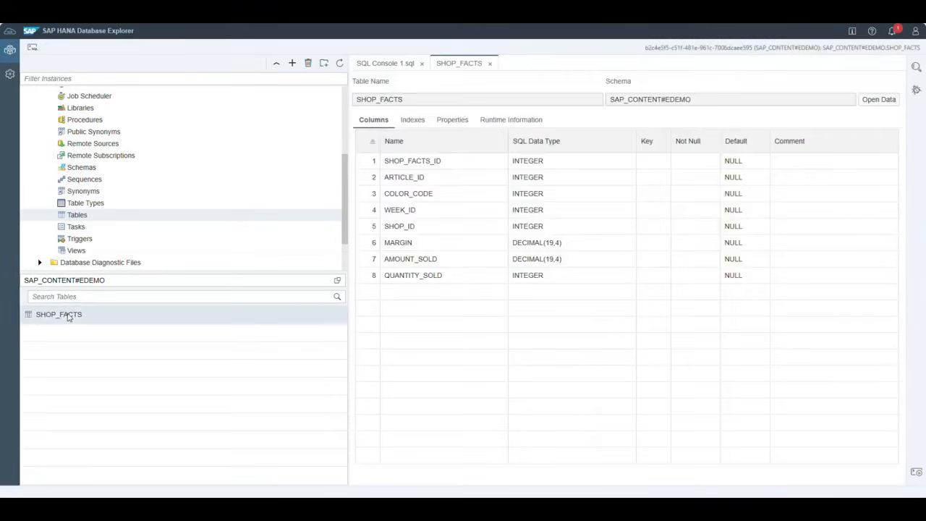
- Start Import Data on SHOP_FACTS and try Amazon S3 with Secret Key credentials
right_click(69, 317)
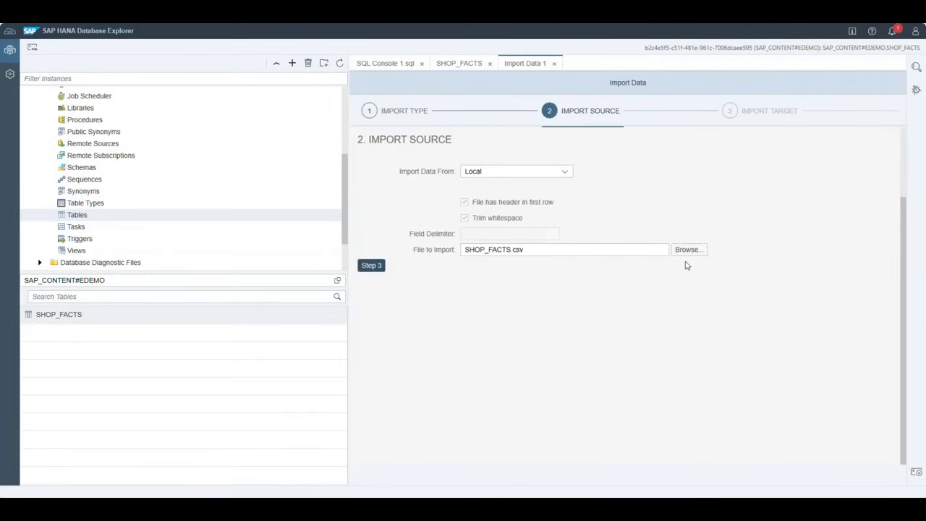
left_click(565, 174)
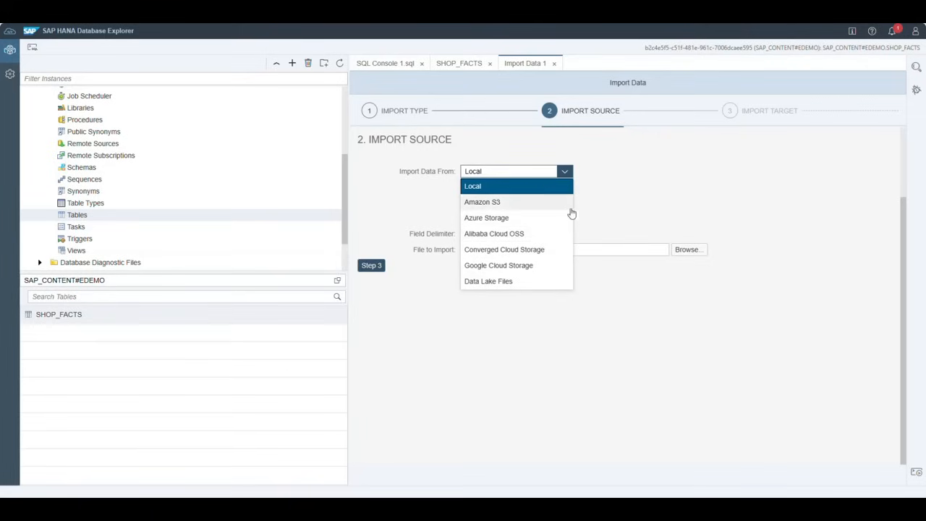
left_click(496, 203)
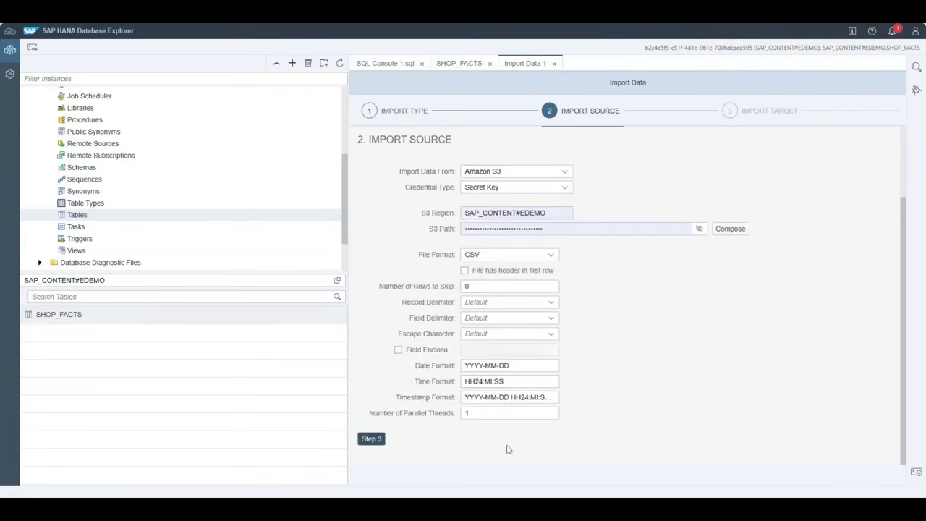
left_click(565, 171)
left_click(662, 203)
left_click(565, 188)
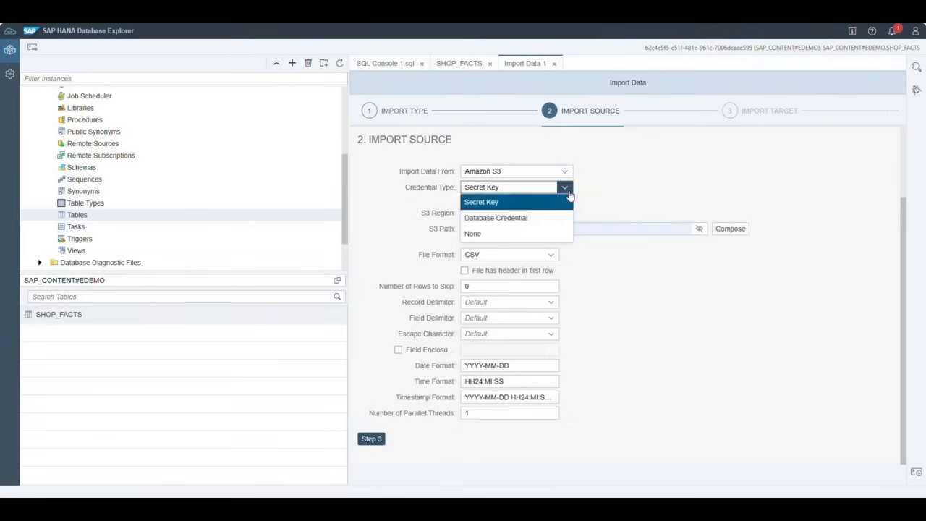
left_click(650, 191)
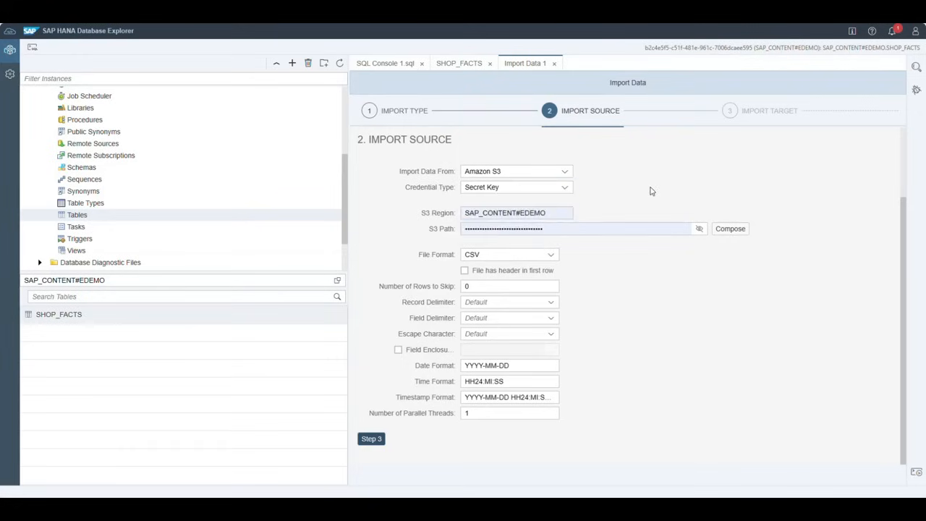
- Switch the import source to Google Cloud Storage, then back to Local
left_click(566, 172)
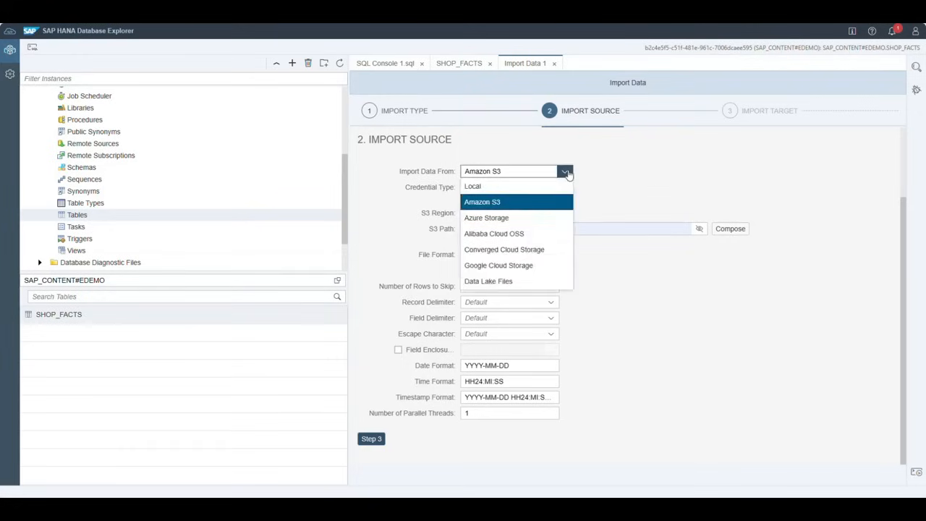
left_click(519, 267)
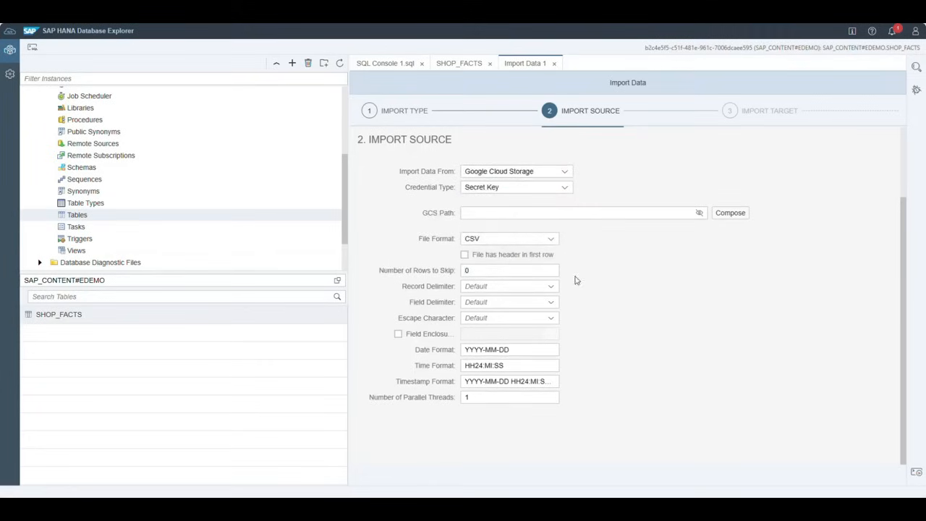
left_click(563, 171)
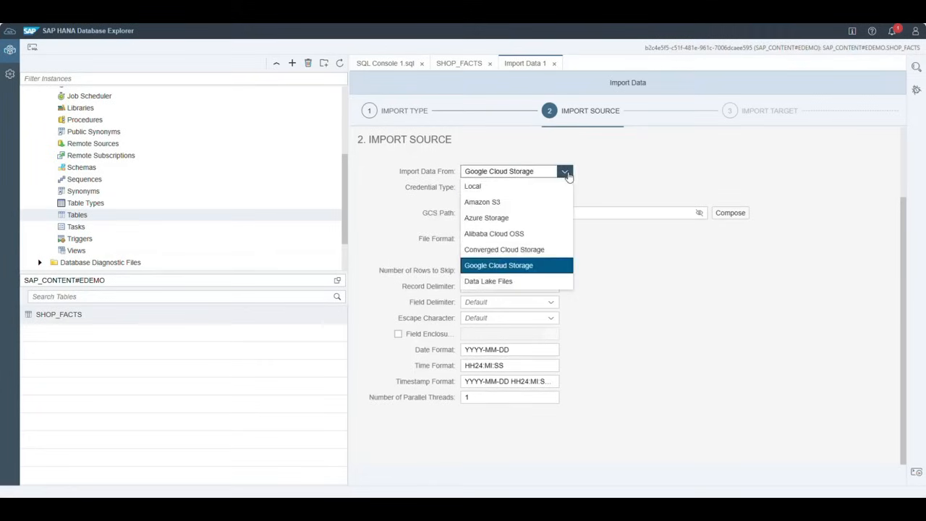
left_click(517, 186)
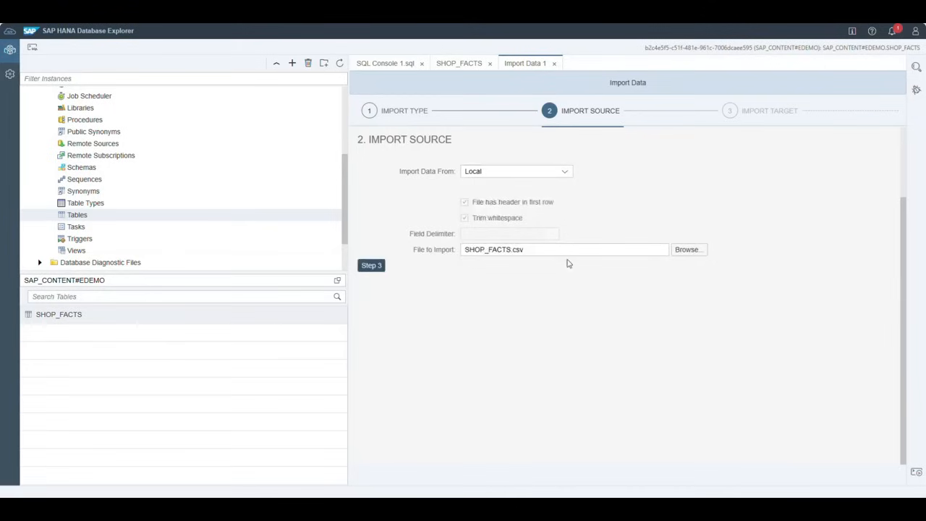
- Add to the existing SHOP_FACTS table, accept mapping, review, and import the 89171 records
left_click(365, 267)
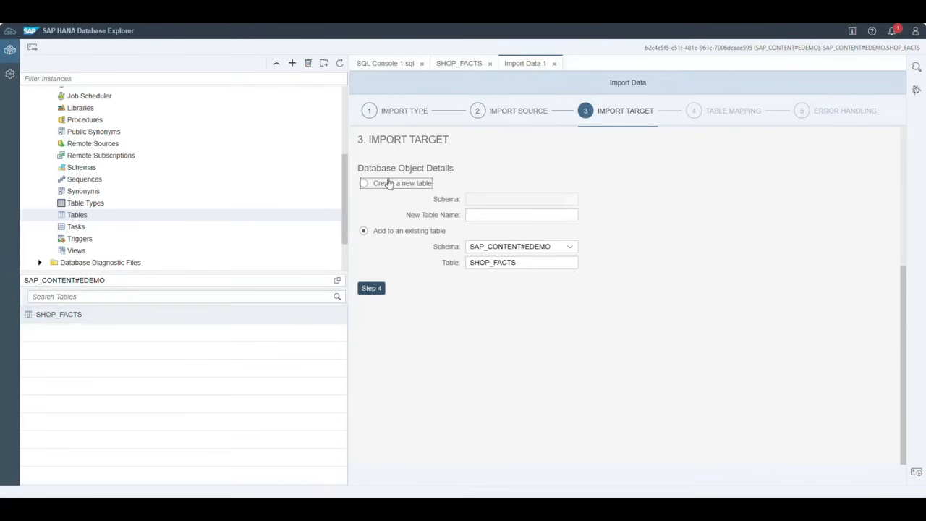
left_click(371, 289)
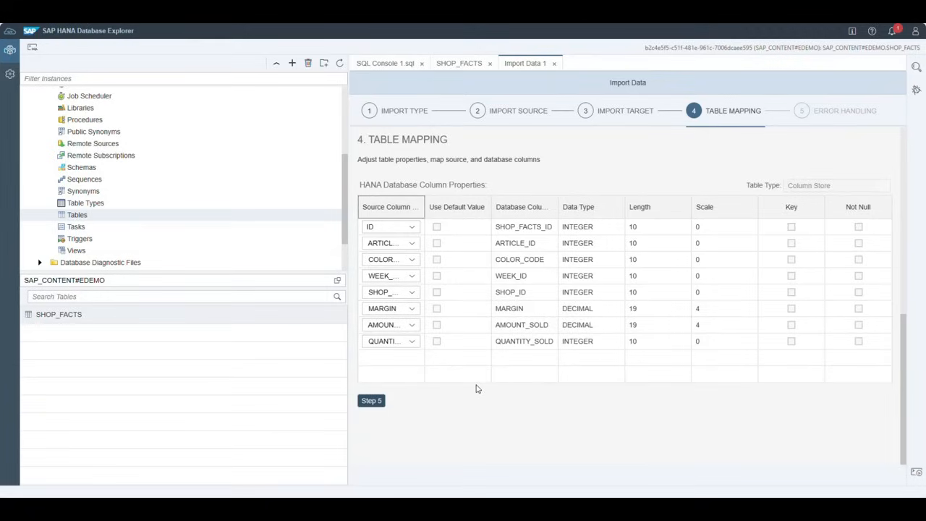
left_click(370, 400)
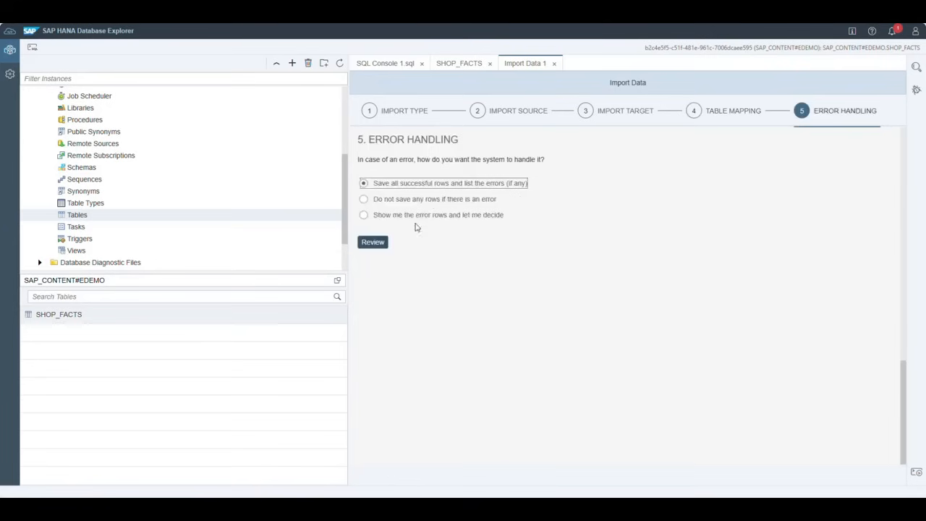
left_click(371, 242)
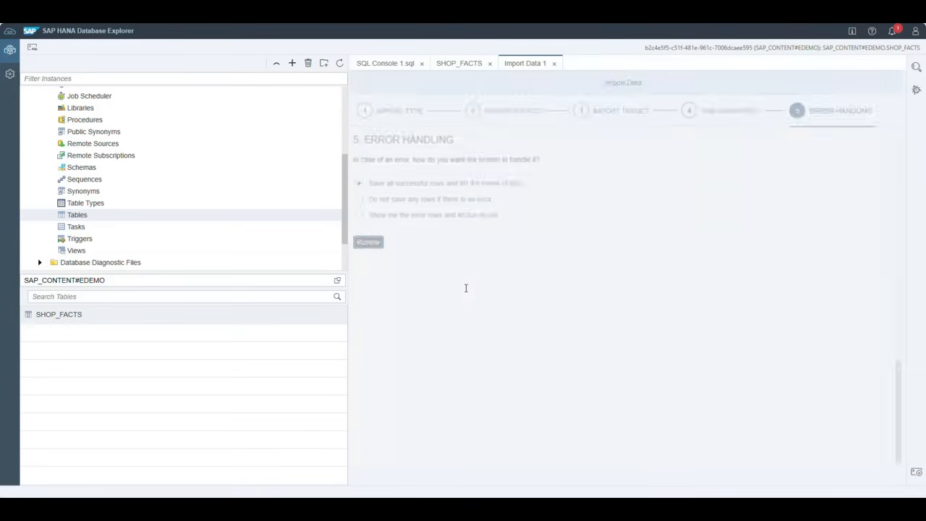
scroll(701, 261, "down", 3)
scroll(801, 151, "down", 1)
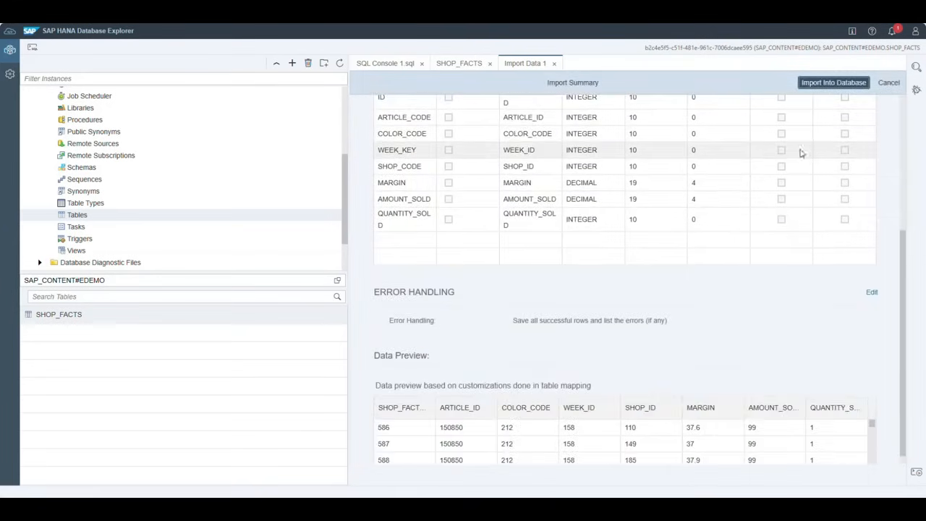
scroll(793, 244, "down", 1)
scroll(821, 196, "up", 2)
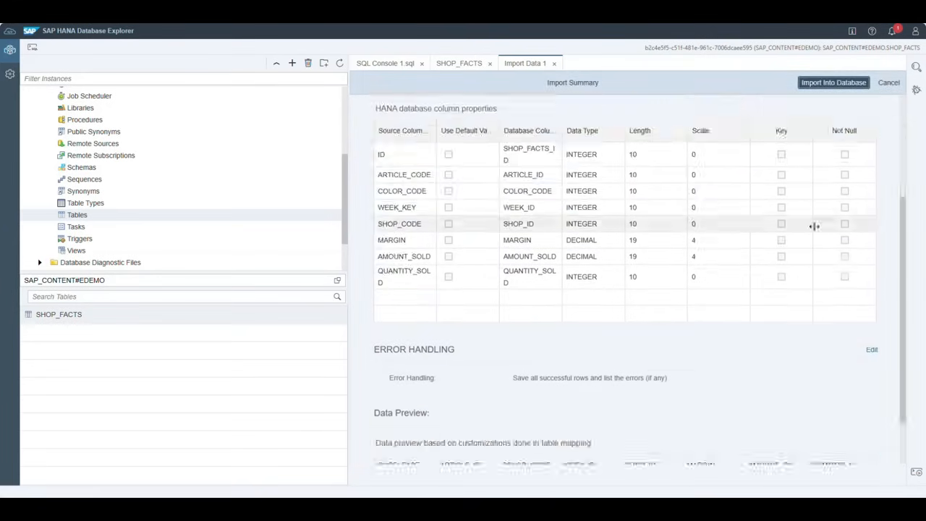
scroll(815, 227, "down", 2)
scroll(651, 383, "down", 5)
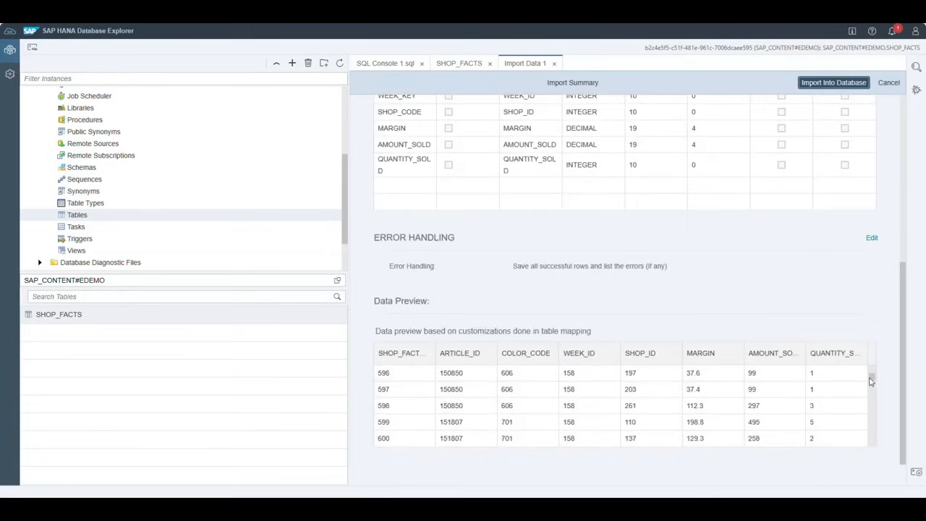
scroll(872, 380, "up", 5)
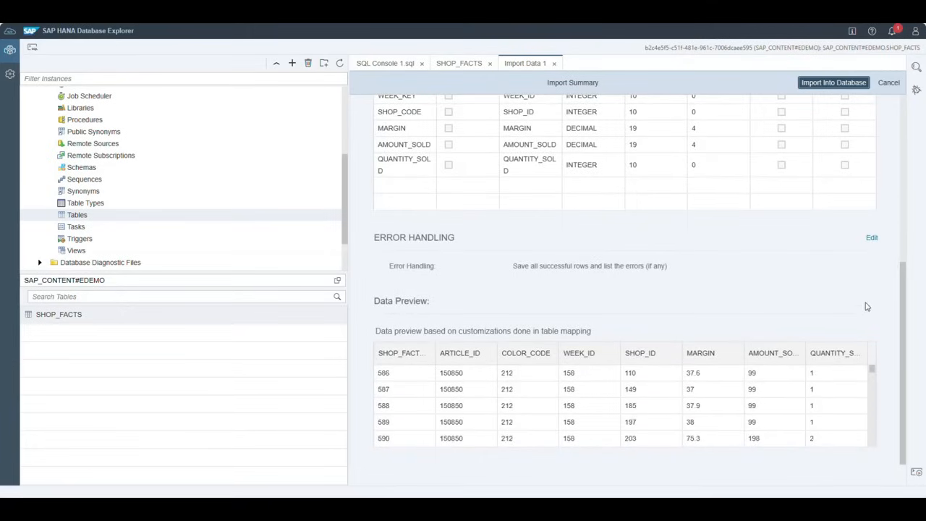
scroll(829, 301, "up", 5)
left_click(820, 83)
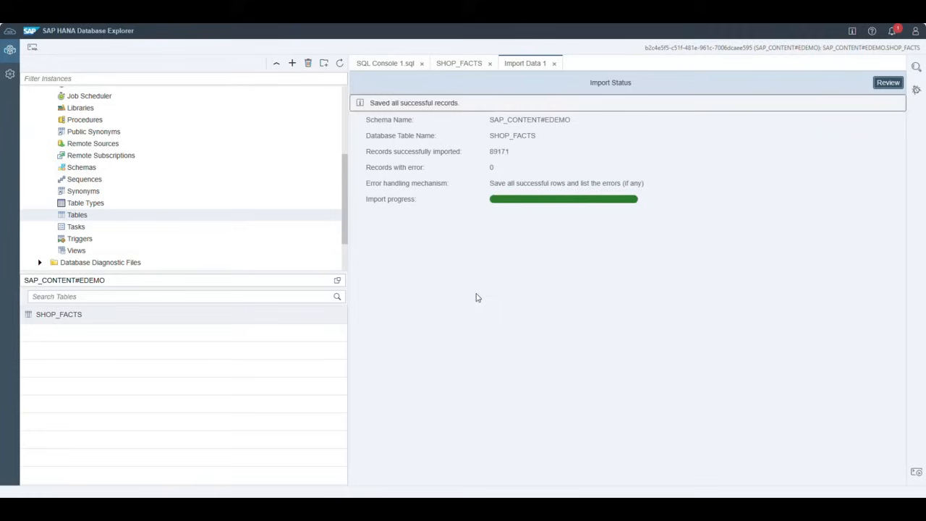
- Open the SHOP_FACTS data and generate a SELECT statement for it in the SQL Console
right_click(82, 317)
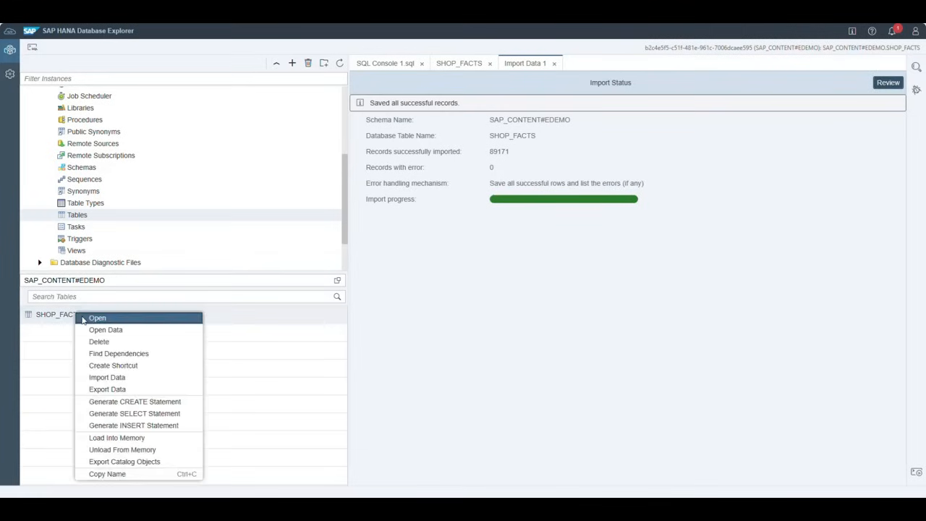
left_click(101, 328)
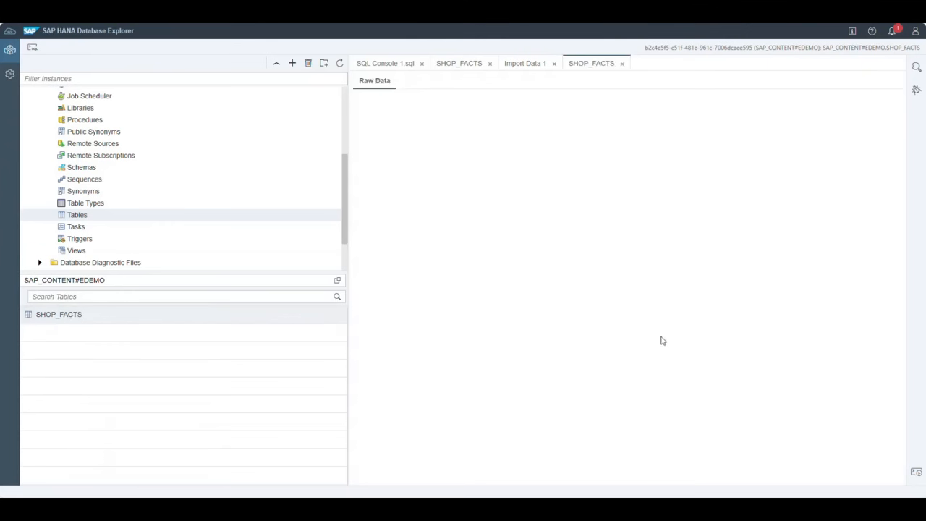
scroll(700, 299, "down", 10)
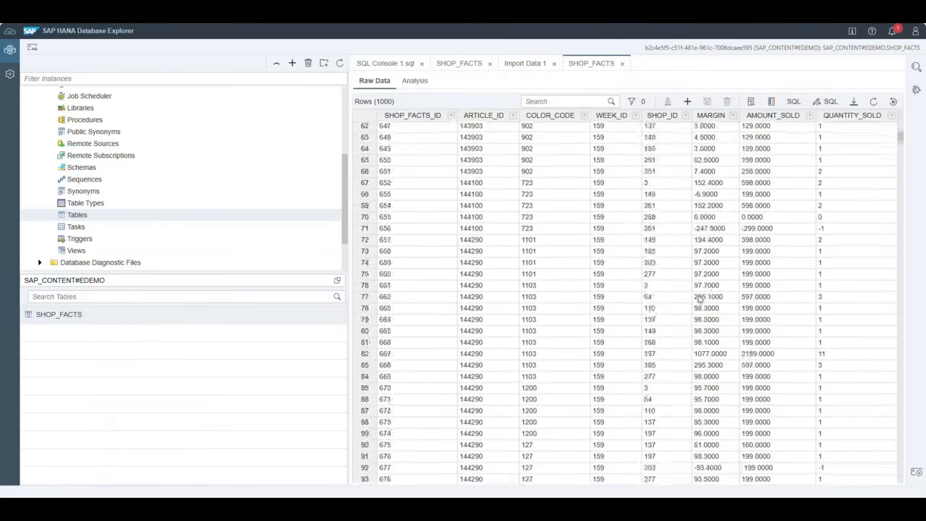
scroll(700, 298, "down", 4)
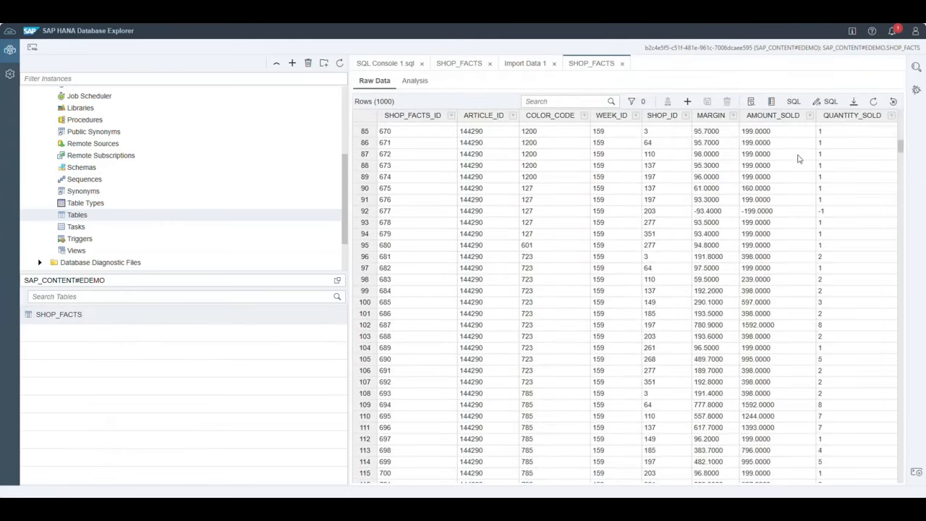
left_click(830, 104)
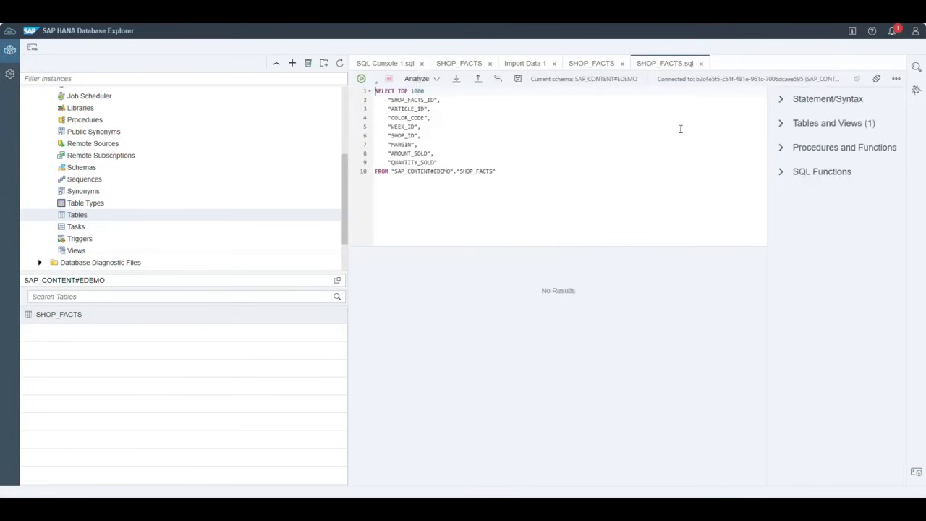
- Chart the SHOP_FACTS data in Analysis with summed QUANTITY_SOLD on the Value Axis
left_click(600, 68)
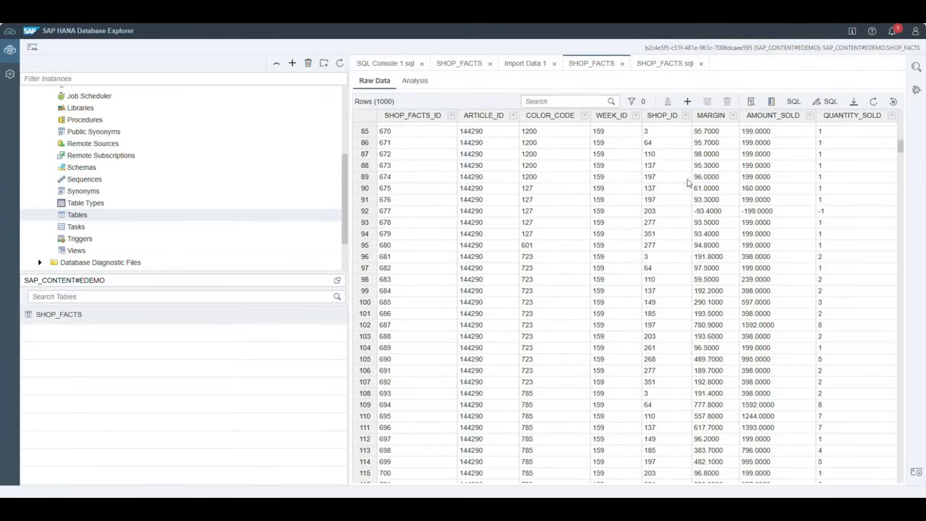
left_click(417, 81)
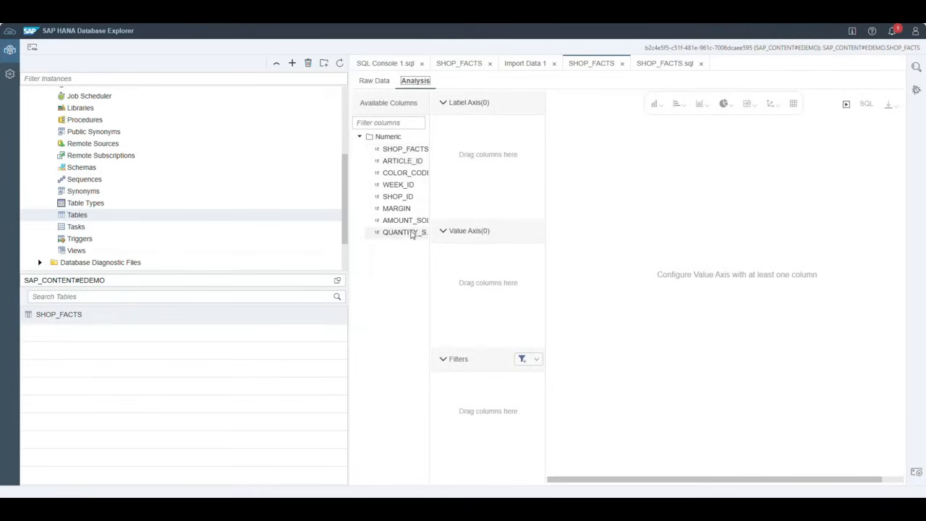
left_click_drag(409, 232, 441, 276)
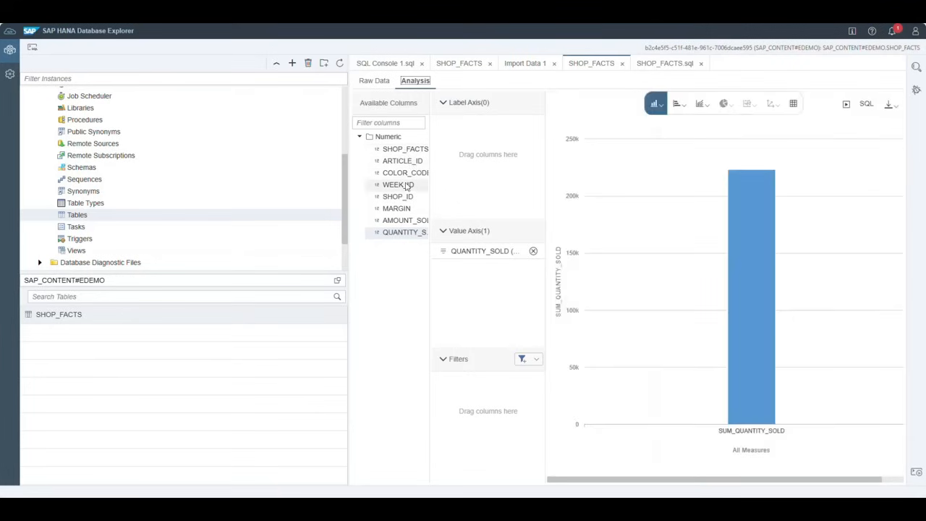
- Put COLOR_CODE on the Label Axis and add AMOUNT_SOLD as a second value
left_click_drag(407, 174, 475, 154)
left_click_drag(404, 161, 479, 293)
left_click_drag(403, 238, 461, 300)
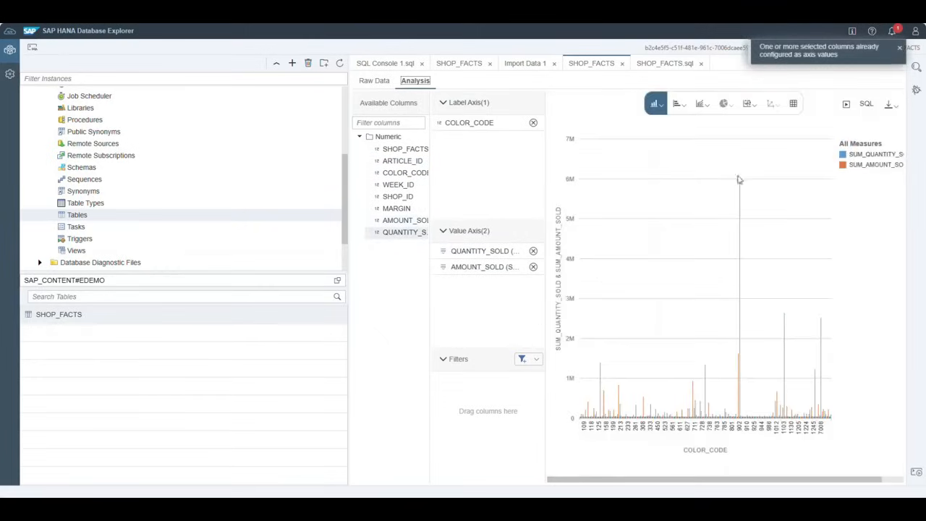
- Browse the horizontal bar and line chart types and the Raw Data view, returning to Analysis
left_click(677, 105)
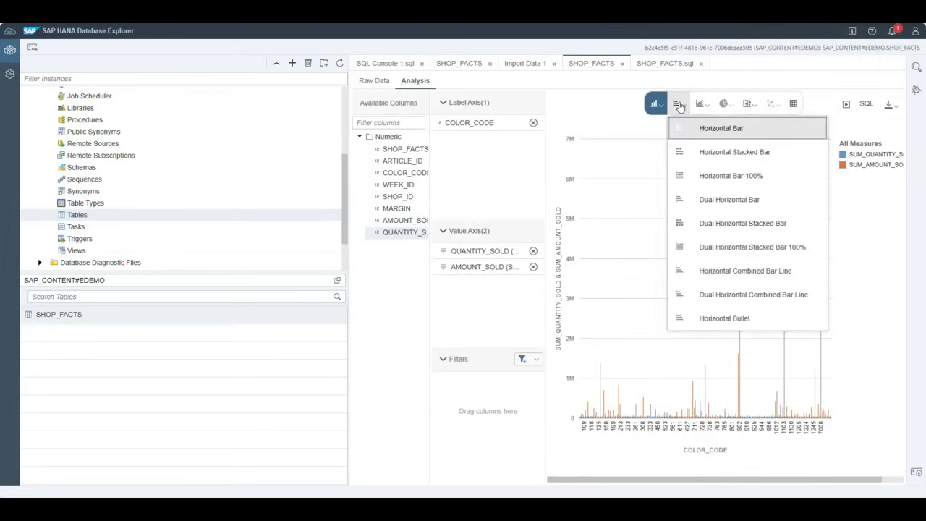
left_click(679, 105)
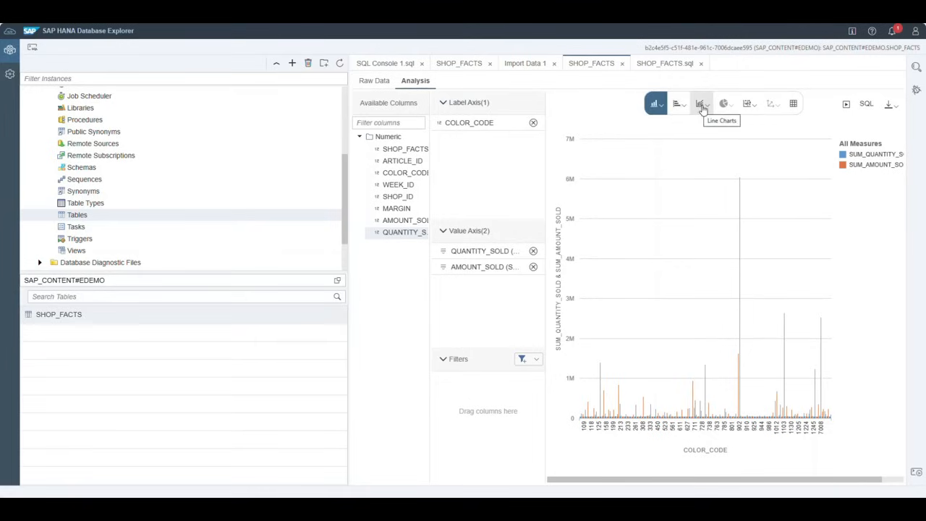
left_click(701, 107)
left_click(374, 81)
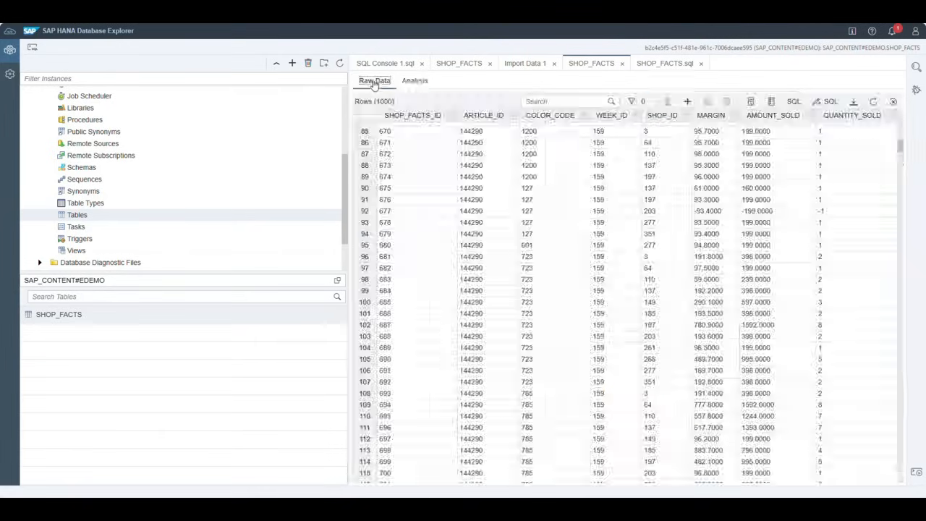
left_click(415, 81)
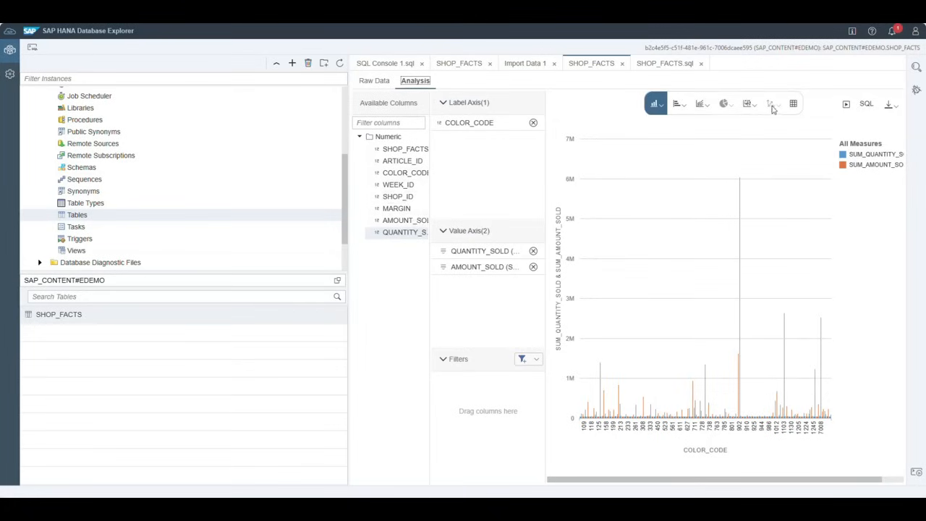
- Switch the COLOR_CODE chart to Line, then Dual Line, then Dual Horizontal Bar
left_click(699, 104)
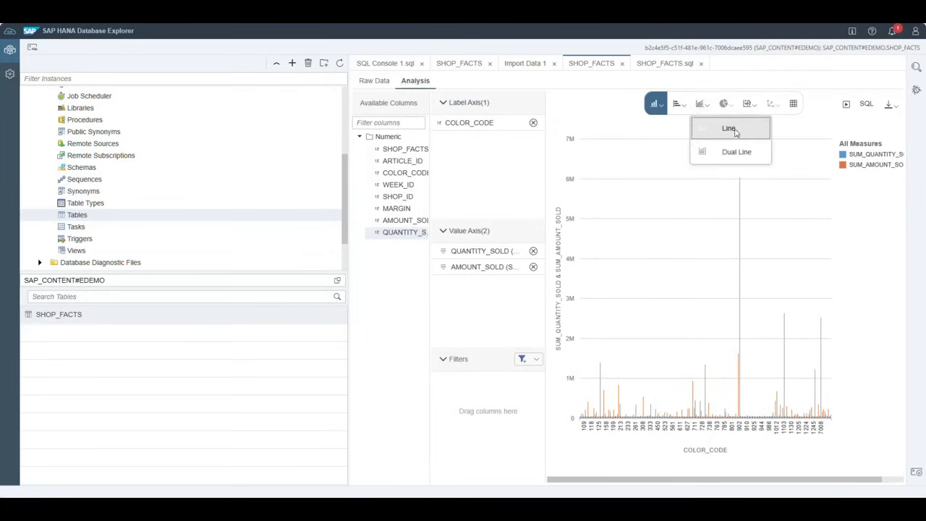
left_click(726, 127)
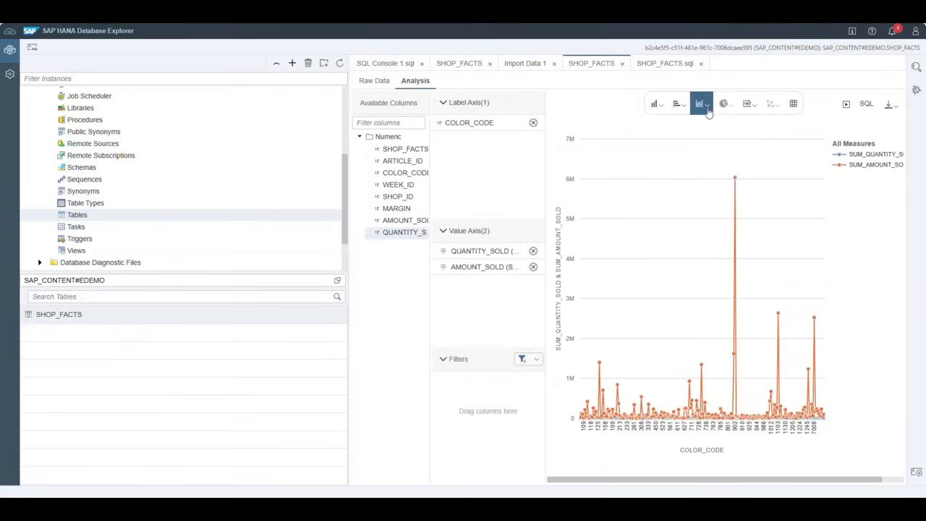
left_click(707, 108)
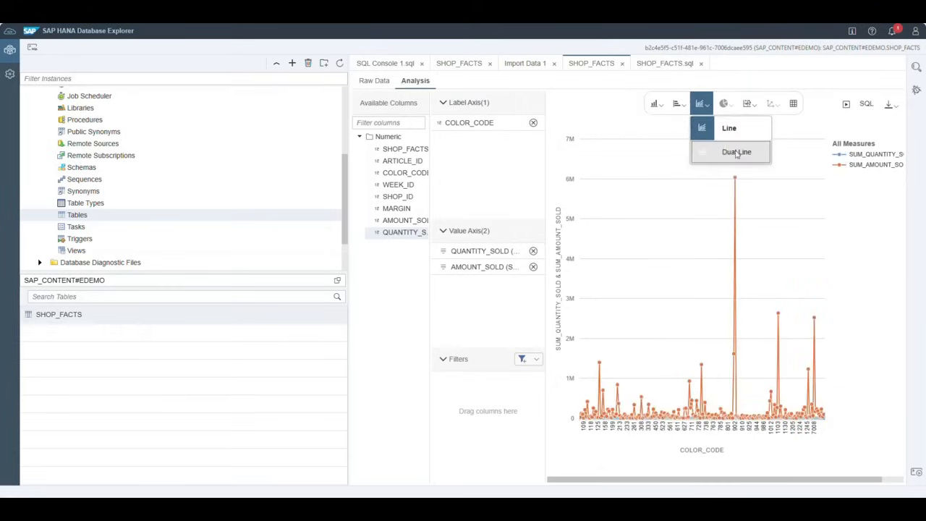
left_click(736, 153)
left_click(680, 104)
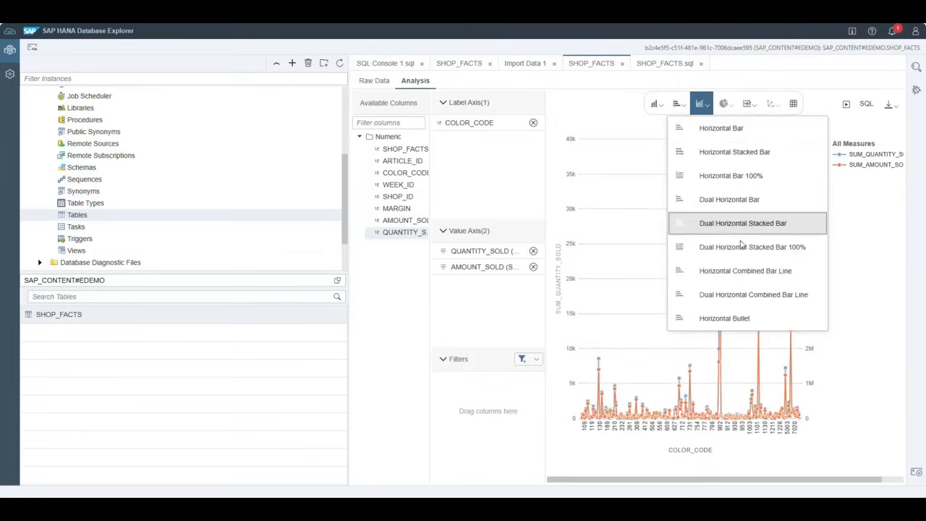
left_click(731, 201)
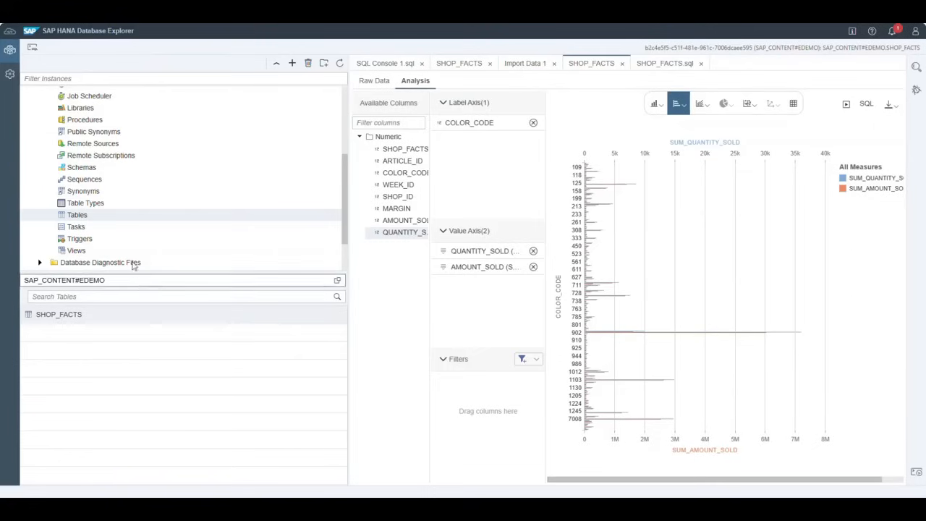
- Go to the Data Builder for the SAP & Partner Content space
scroll(156, 171, "up", 5)
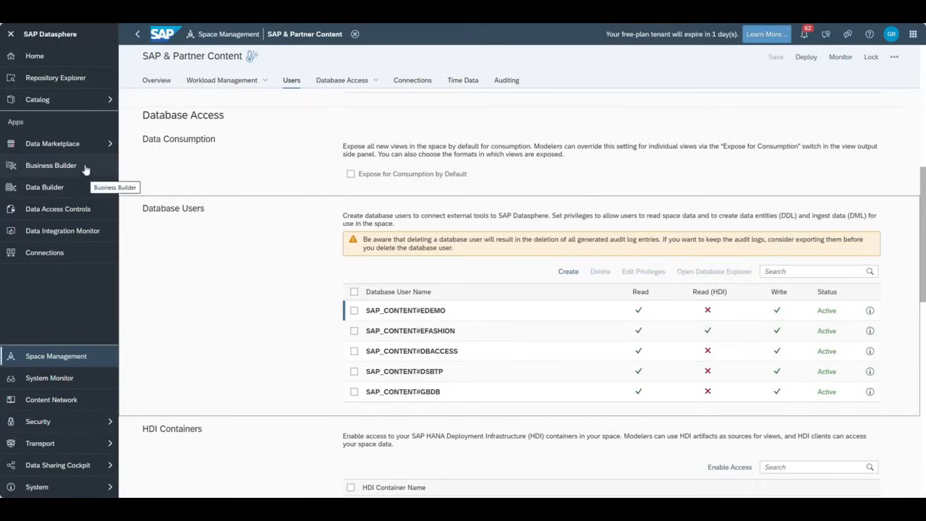
left_click(53, 186)
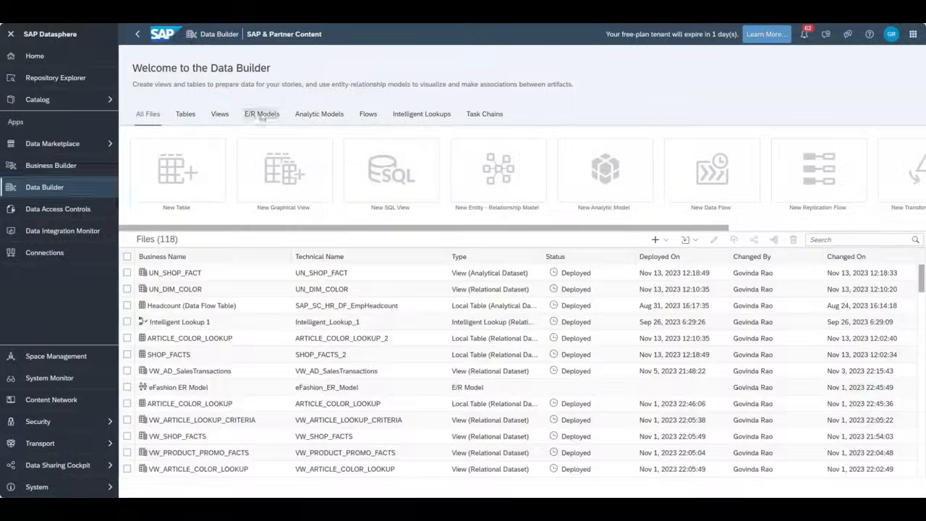
- Open eFashion ER Model from the E/R Models list and expand SAP_CONTENT#DBACCESS under Sources
left_click(261, 117)
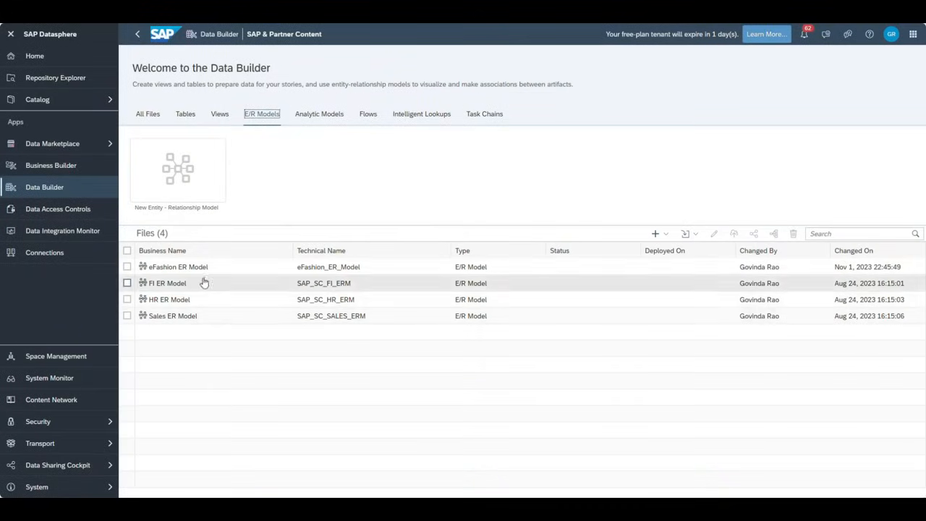
left_click(181, 272)
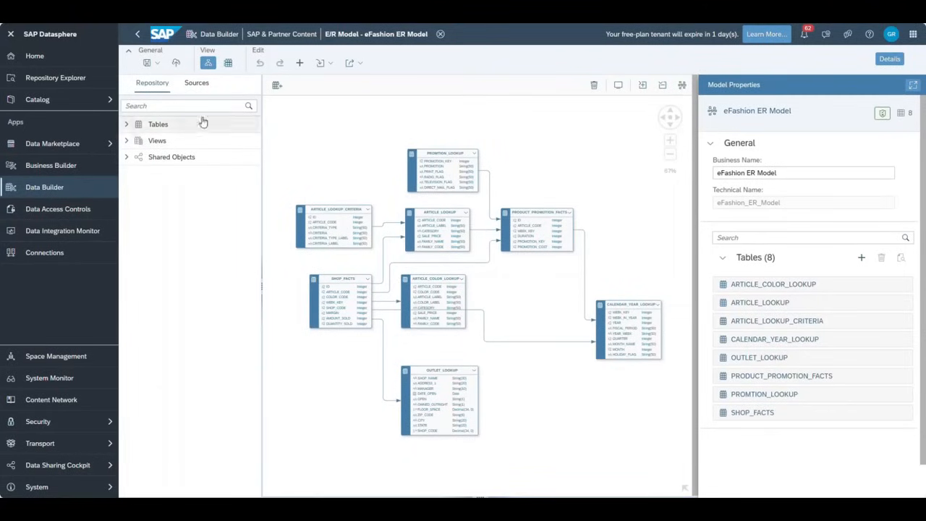
left_click(196, 84)
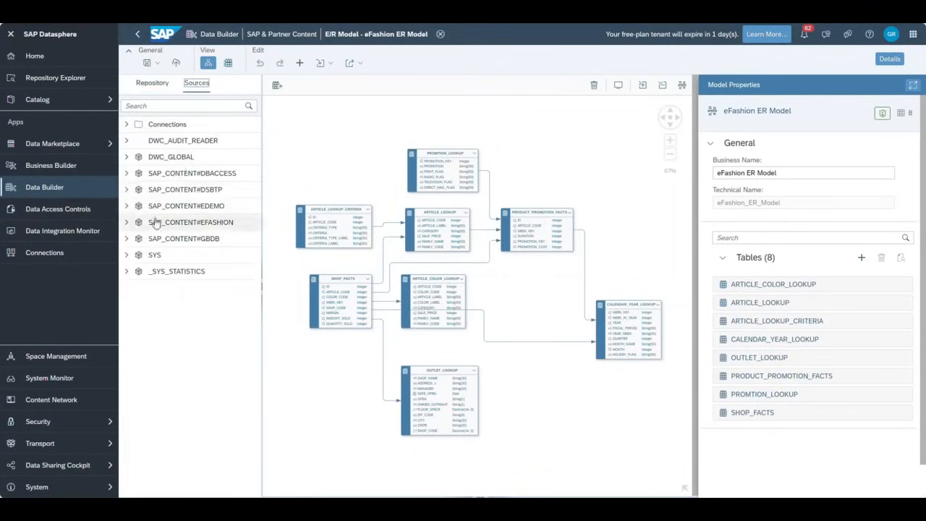
left_click(128, 174)
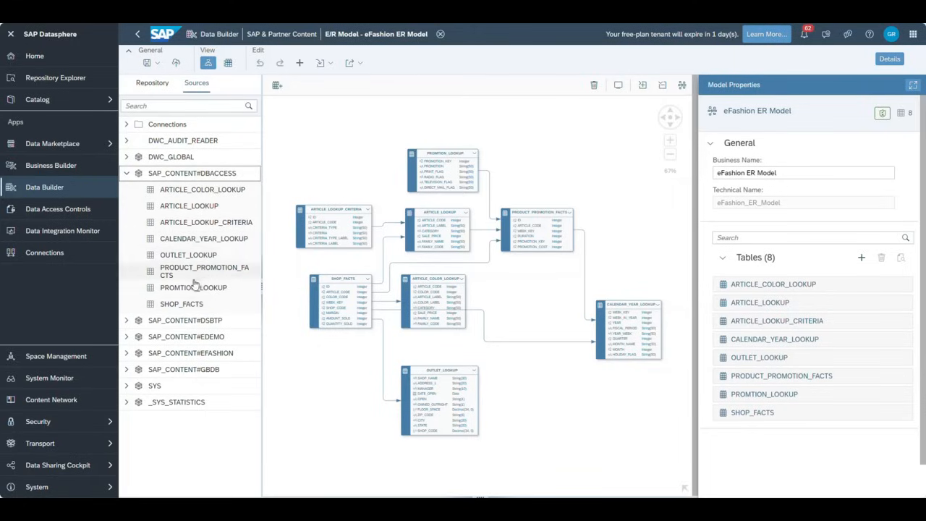
- Add the ARTICLE_LOOKUP and ARTICLE_LOOKUP_CRITERIA tables to the eFashion ER Model canvas
left_click(188, 209)
left_click_drag(189, 209, 347, 152)
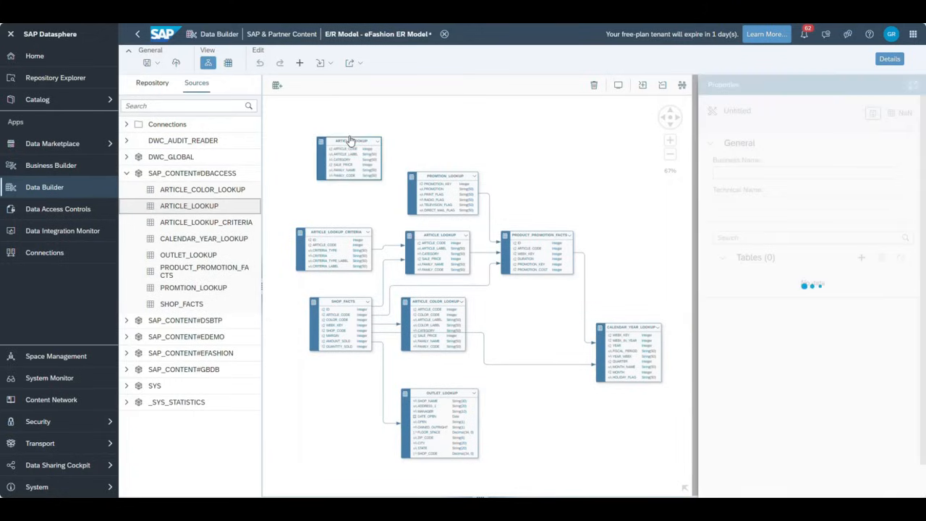
left_click_drag(209, 223, 520, 149)
- Associate ARTICLE_LOOKUP with ARTICLE_LOOKUP_CRITERIA on ARTICLE_CODE, then head back to the Data Builder
left_click(377, 154)
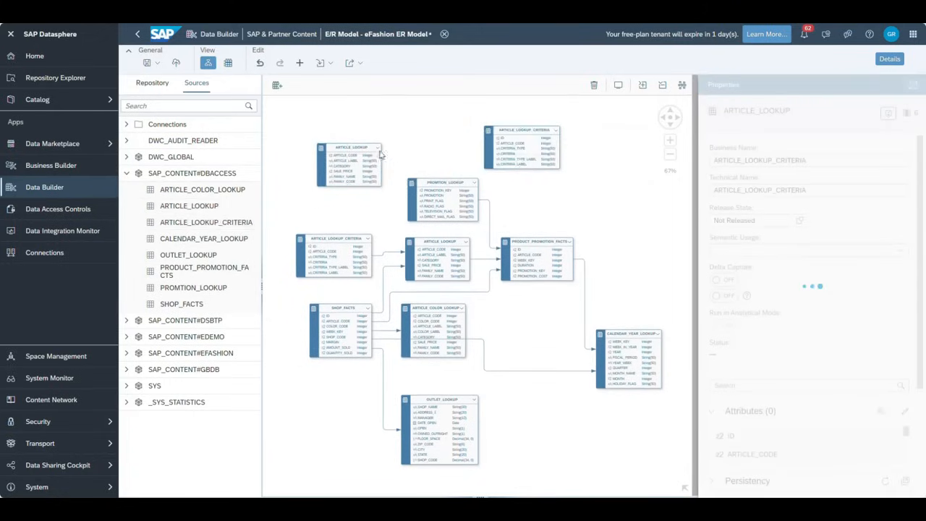
left_click_drag(395, 142, 499, 145)
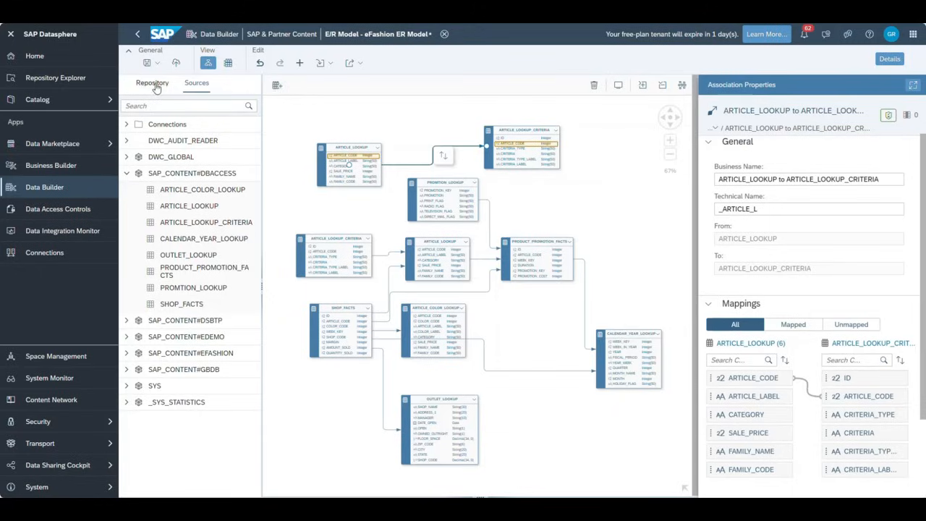
left_click(73, 188)
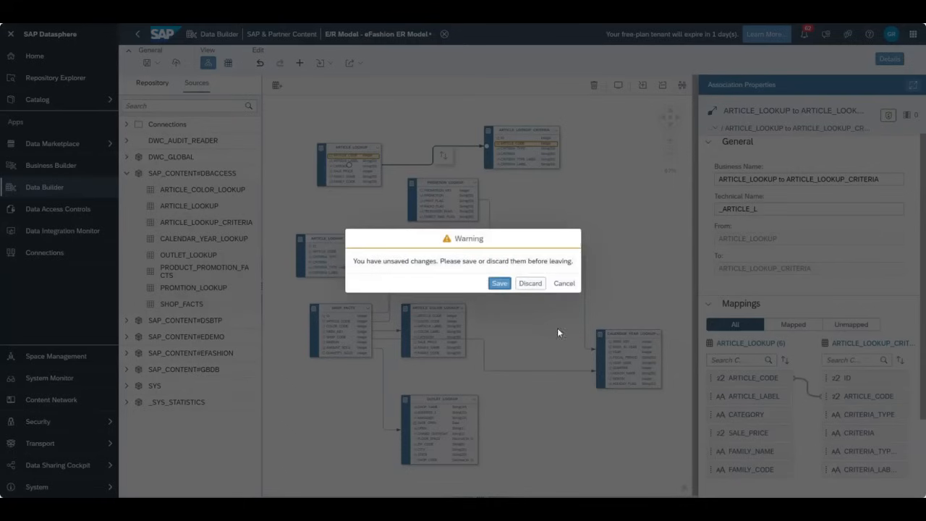
- Discard the unsaved model changes and start a new E/R model in SAP & Partner Content
left_click(530, 283)
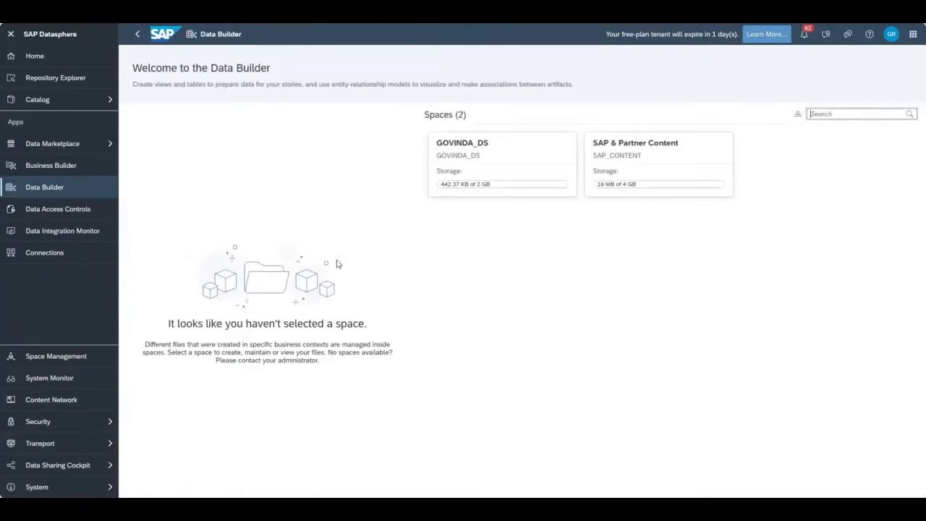
left_click(644, 149)
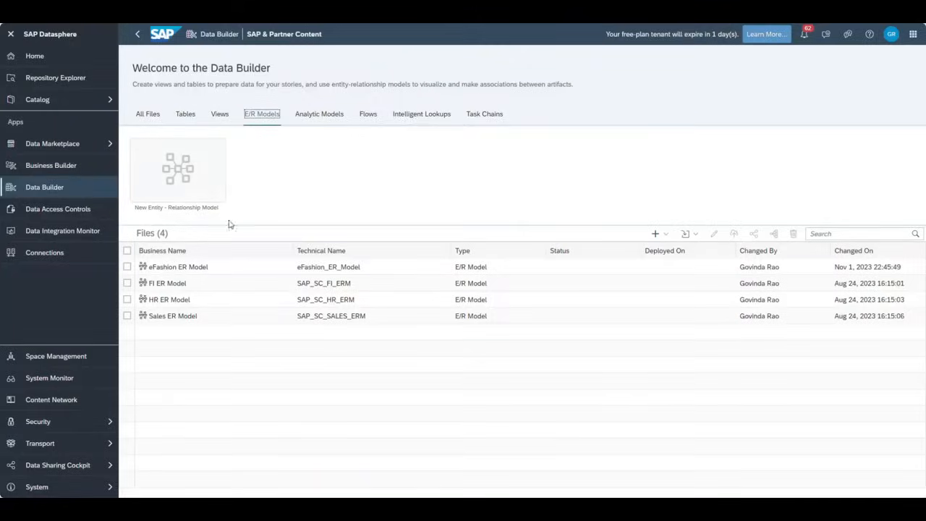
left_click(178, 169)
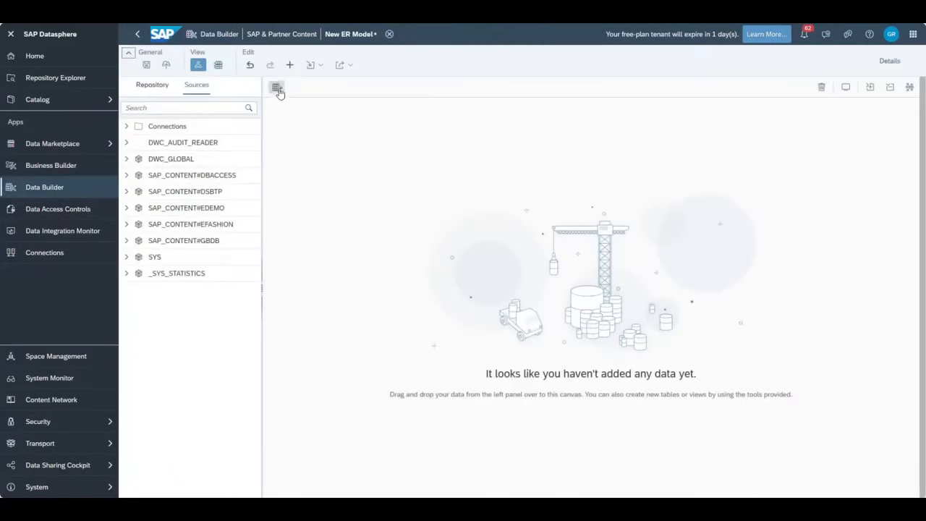
- Place a new table on the canvas and name it DEMO_ER_SALES
left_click(277, 88)
left_click(352, 177)
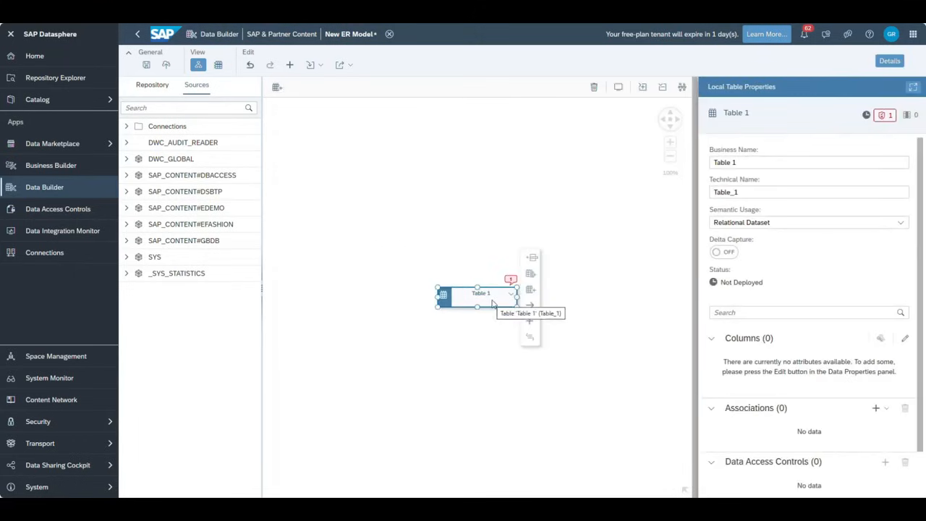
left_click(817, 162)
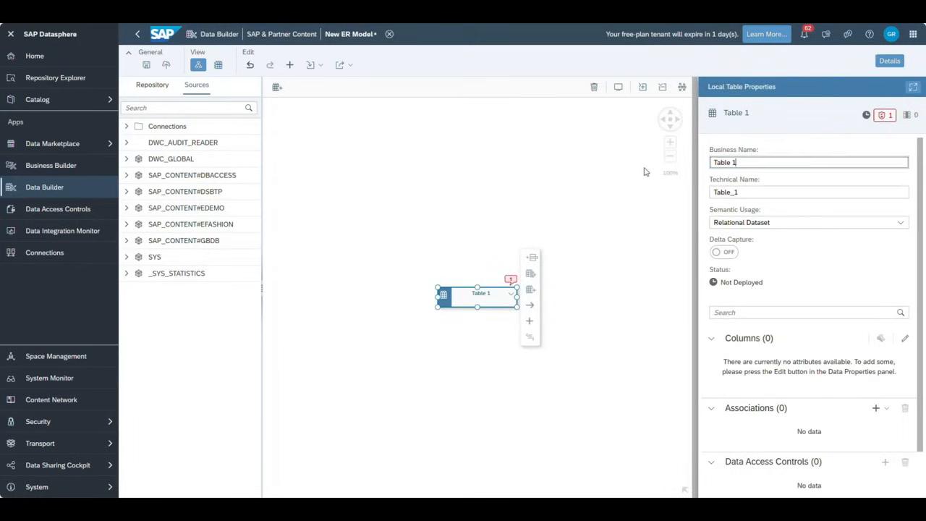
key("BackSpace")
key("BackSpace")
key("BackSpace")
key("BackSpace")
key("BackSpace")
type("DEMO_ER_SALES")
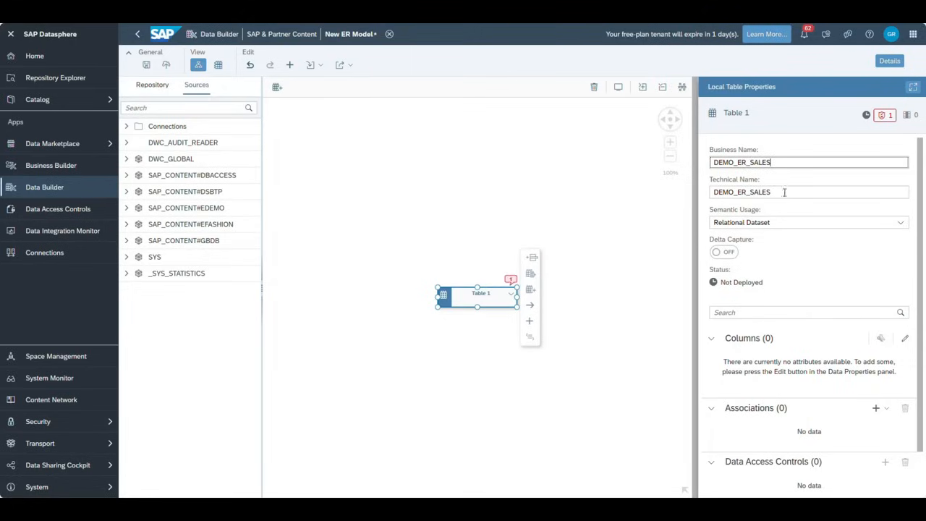
- Move DEMO_ER_SALES up and left and give it a first column, Column 1, String(100)
left_click(613, 303)
left_click(470, 298)
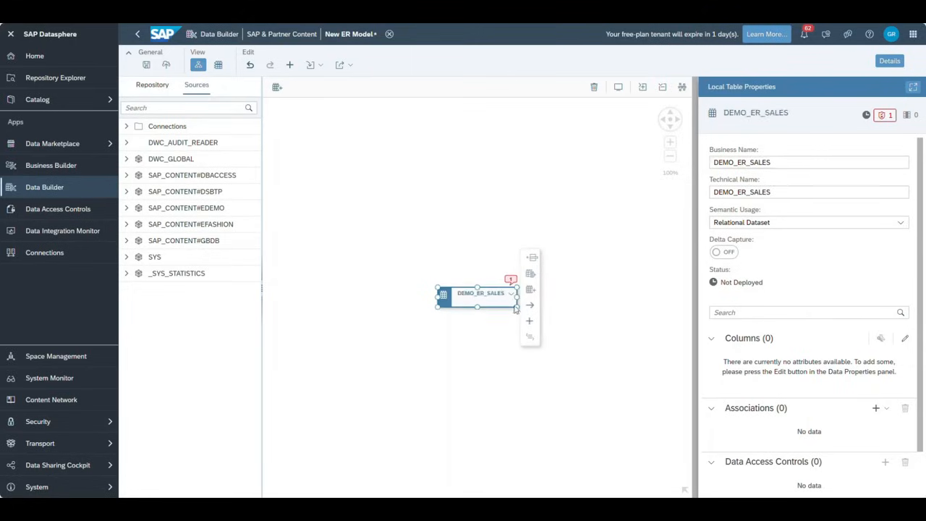
left_click(529, 322)
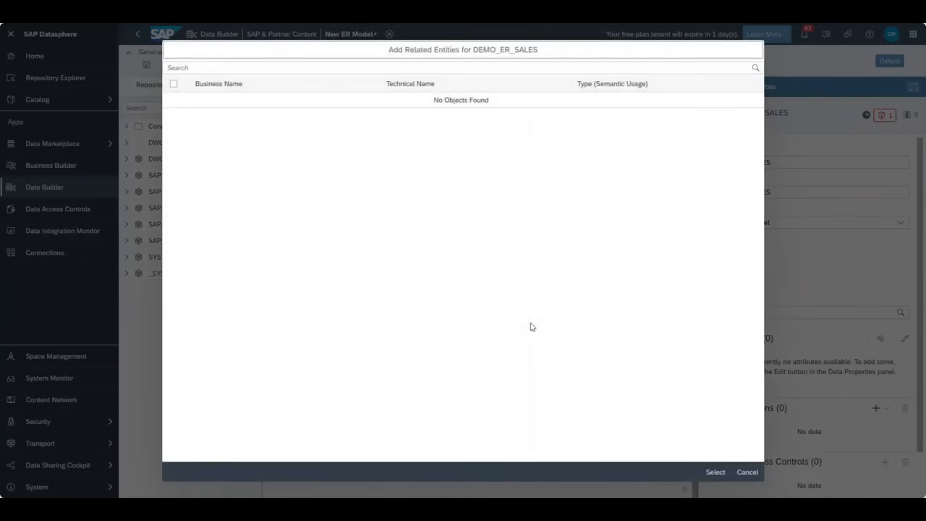
left_click(746, 472)
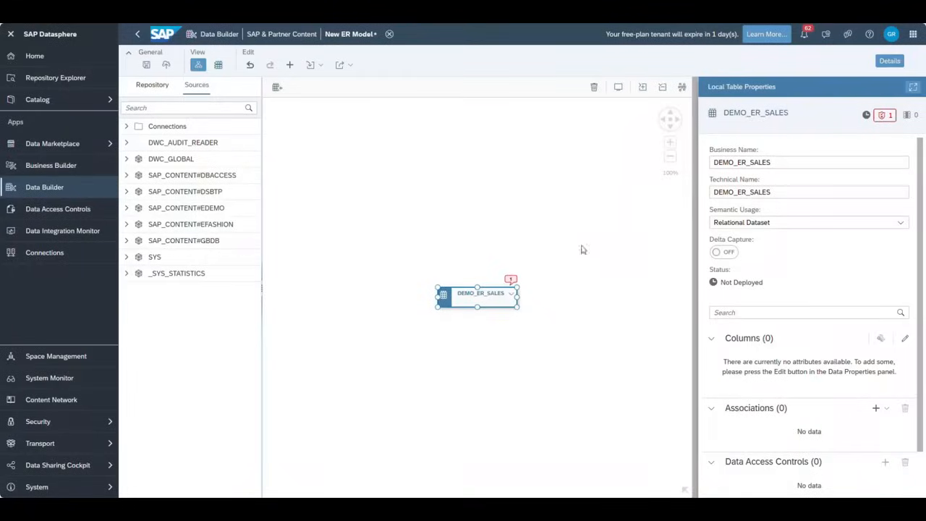
left_click_drag(512, 300, 430, 236)
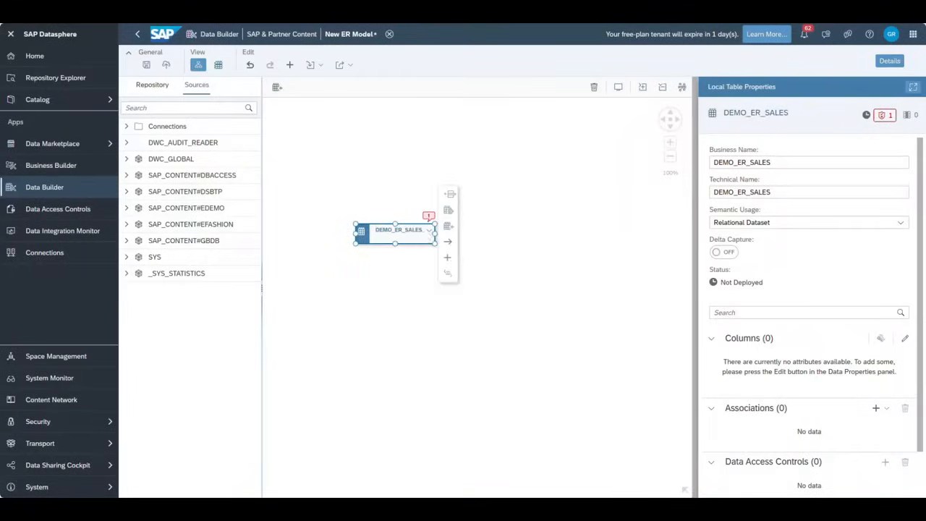
left_click(449, 194)
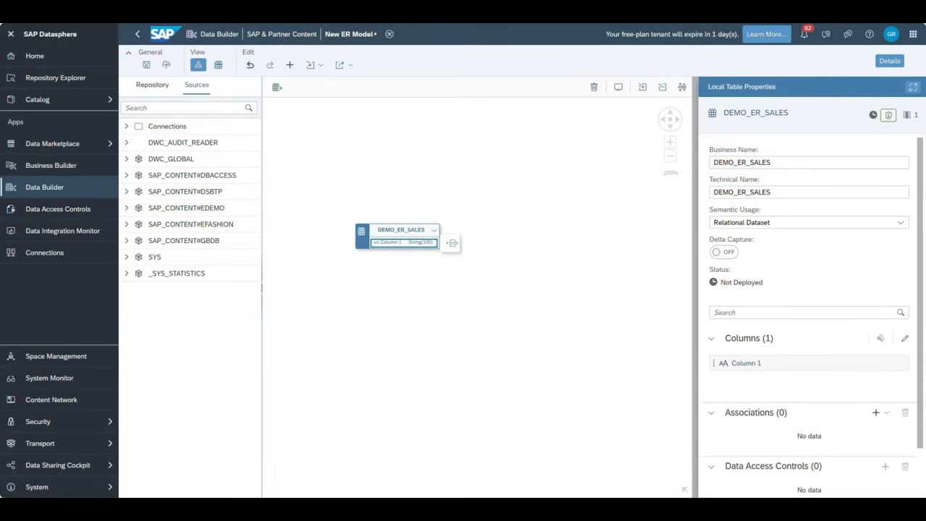
- Rename Column 1 to SalesOrder ID and add an Order details column, then close the column editor
left_click(904, 338)
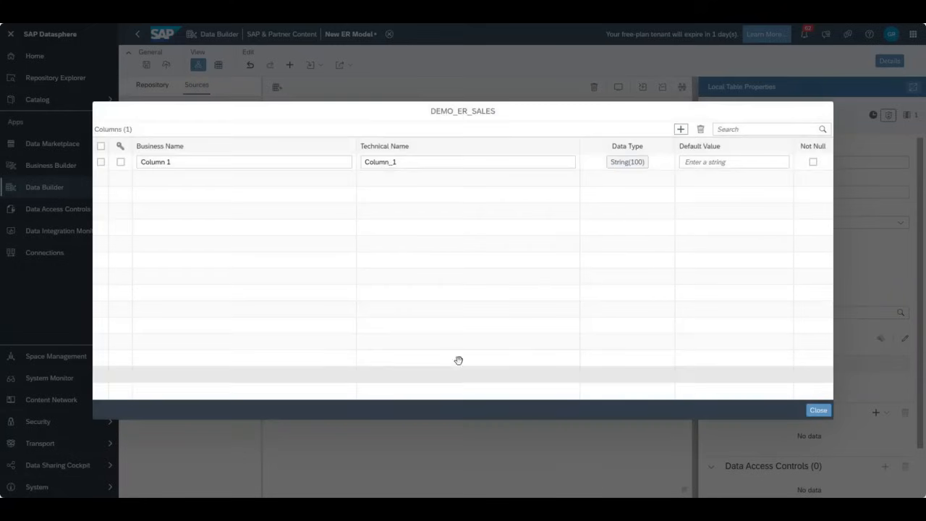
left_click_drag(203, 160, 79, 151)
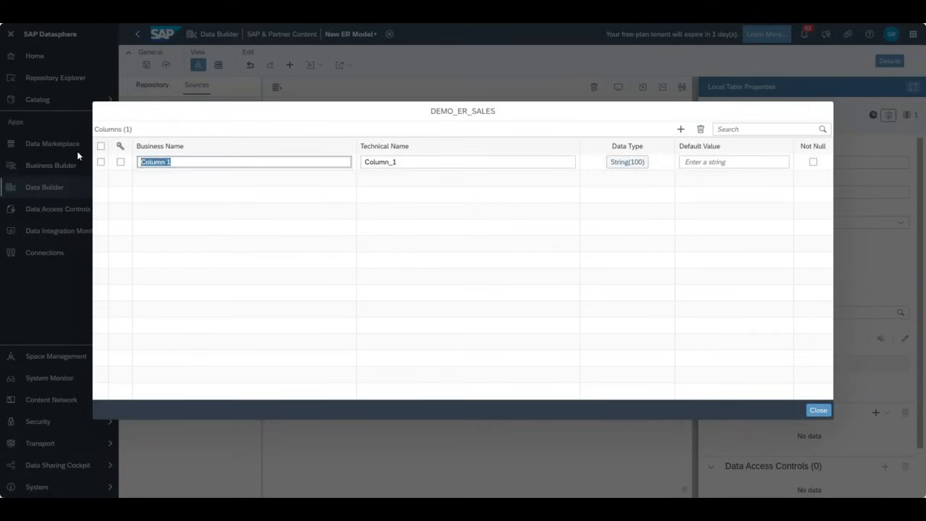
type("al")
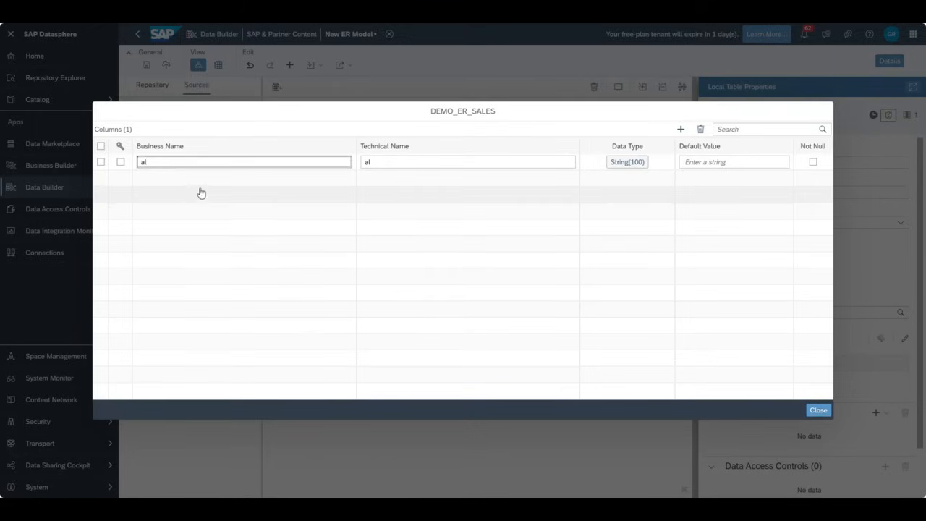
left_click(178, 164)
key("BackSpace")
key("BackSpace")
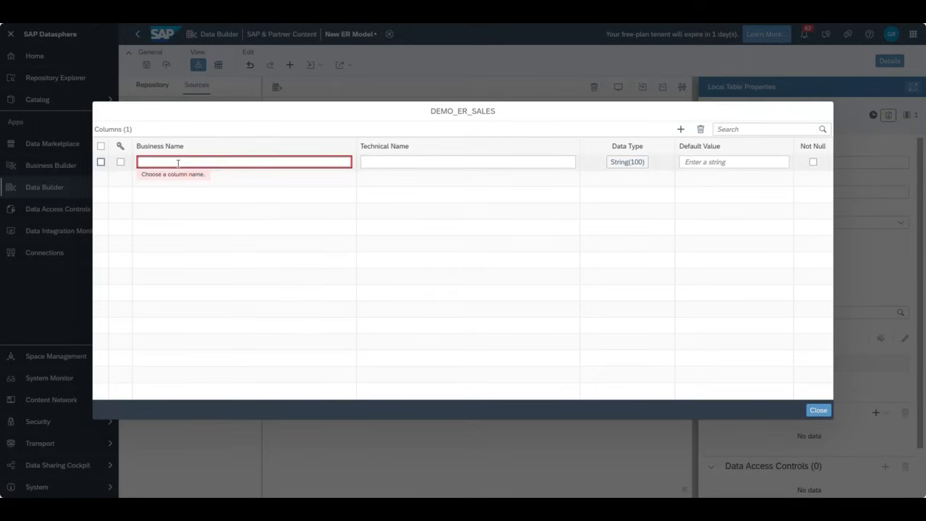
type("SalesOrder ID")
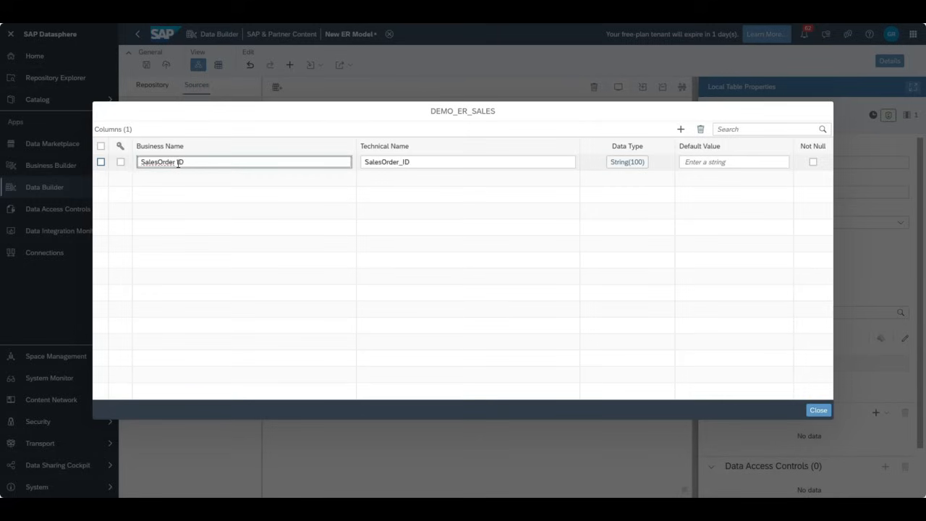
left_click(680, 129)
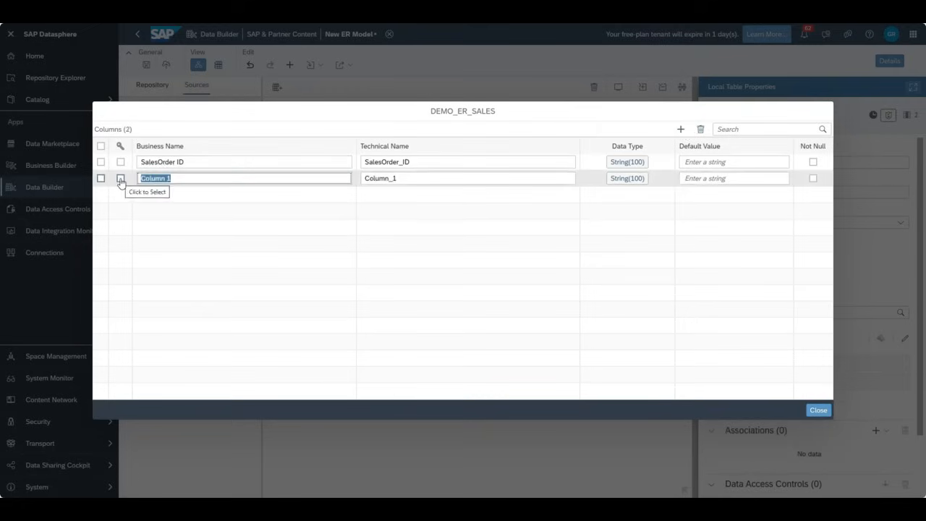
type("Order details")
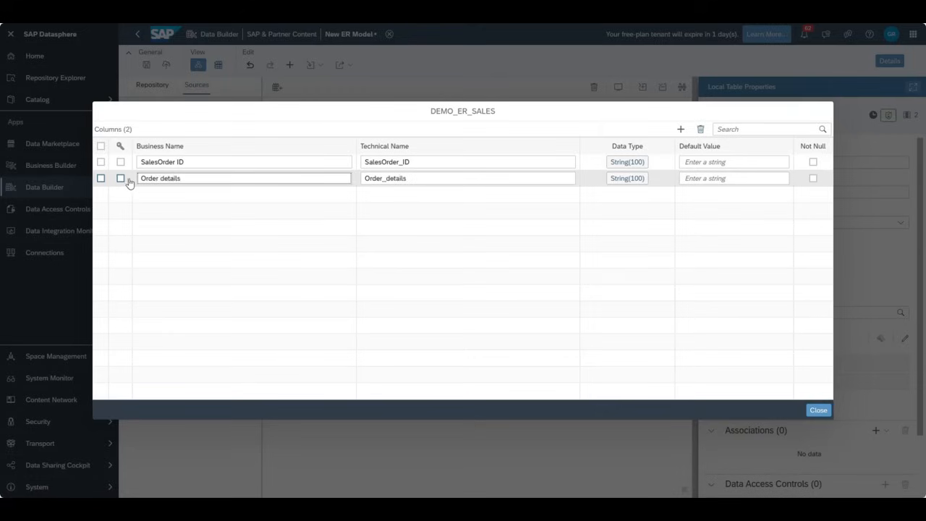
left_click(448, 241)
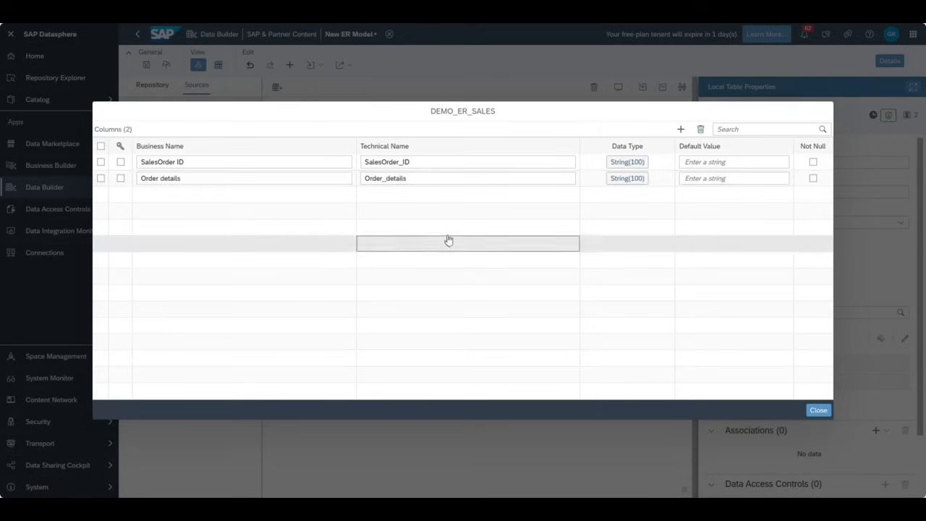
left_click(470, 164)
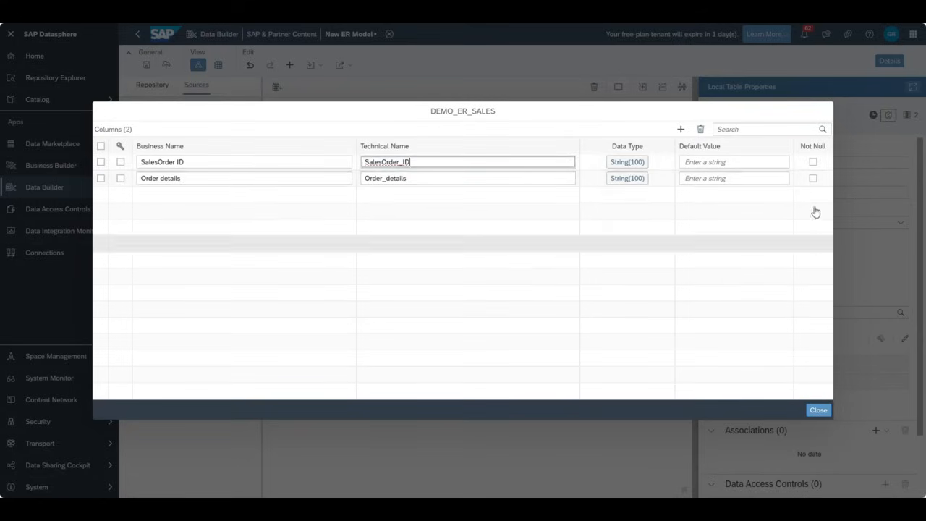
left_click(821, 411)
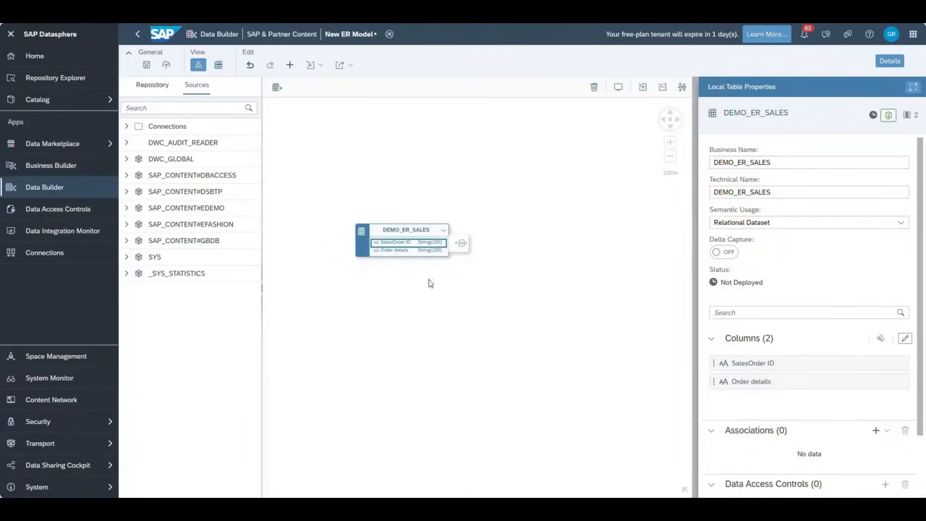
- Place a new table right of DEMO_ER_SALES and name it Sales_Item
left_click(276, 87)
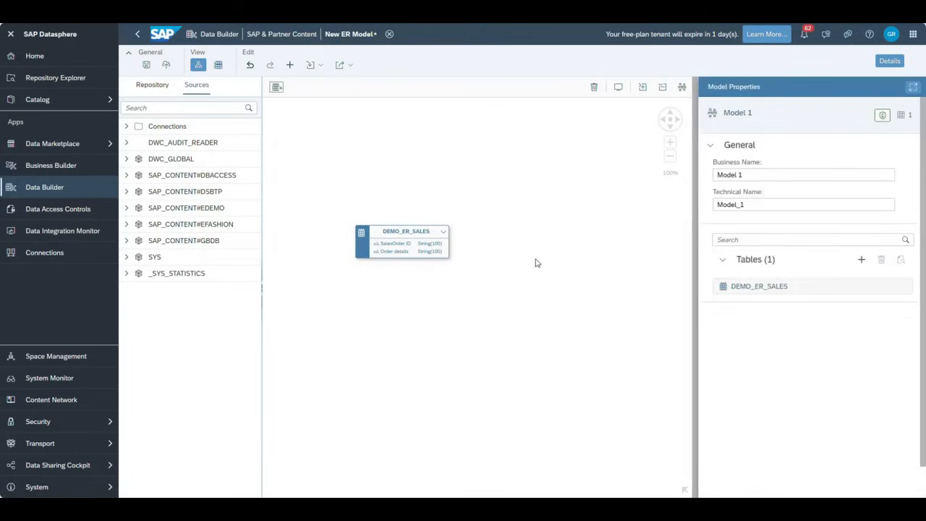
left_click_drag(276, 86, 539, 251)
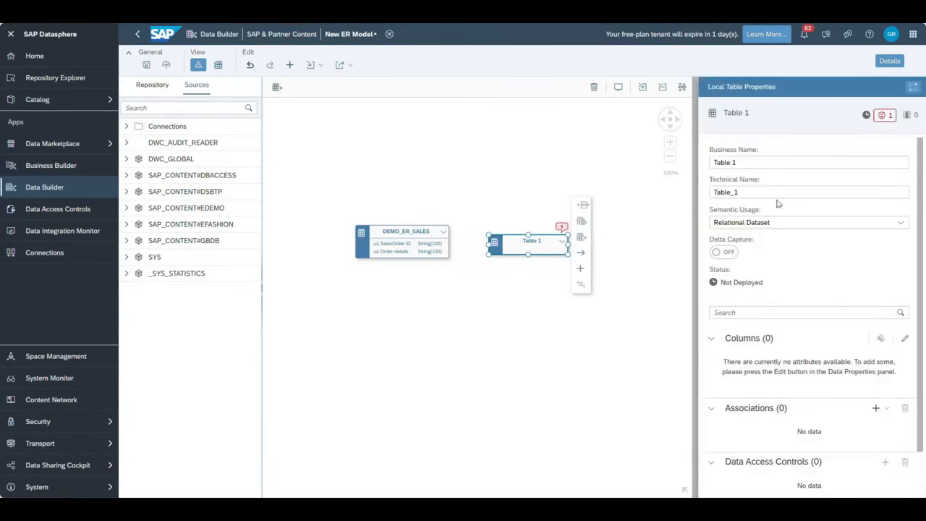
triple_click(756, 164)
type("I")
type("Sa")
type("les_")
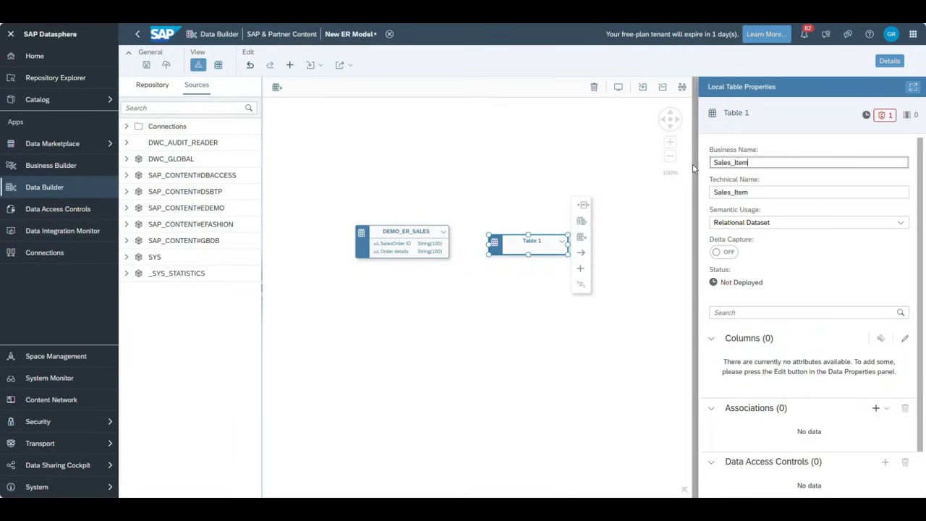
- Give Sales_Item a first column named Item_Id with default value 100
left_click(584, 206)
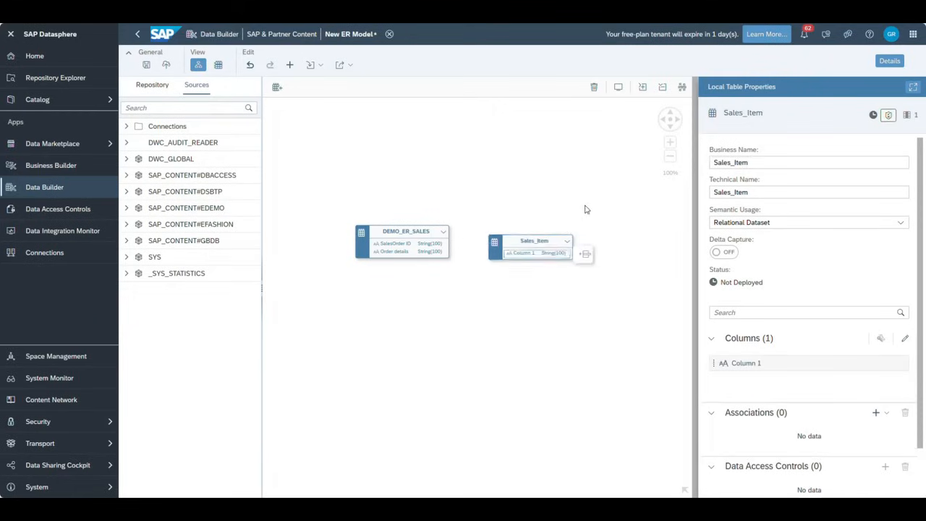
left_click(904, 340)
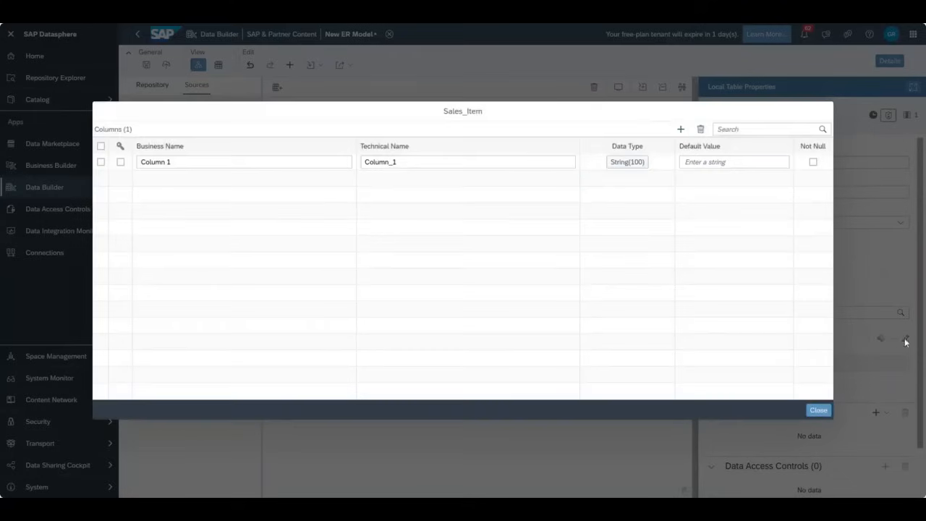
triple_click(195, 161)
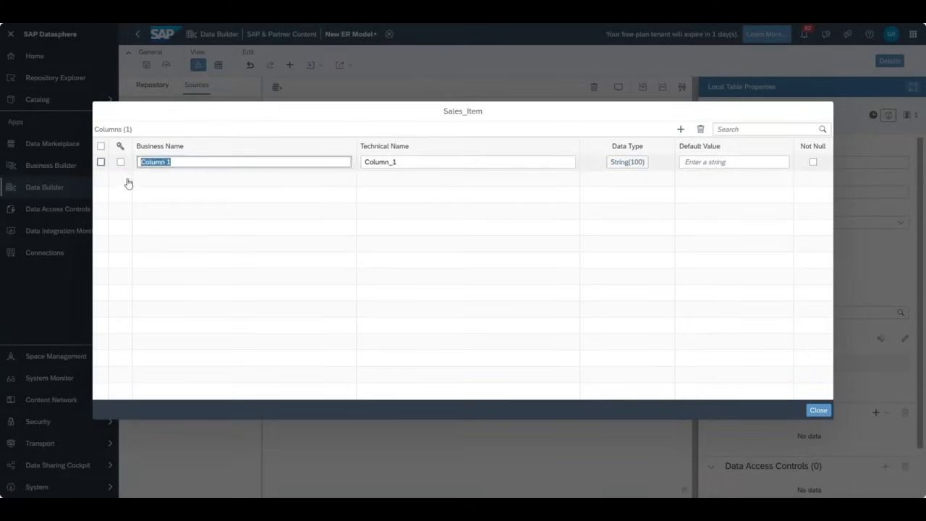
type("Item_Id")
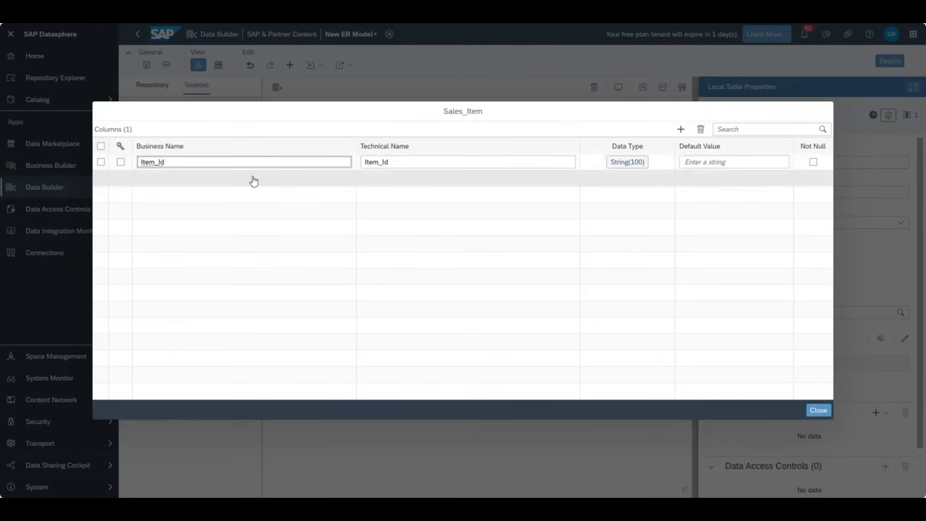
left_click(735, 162)
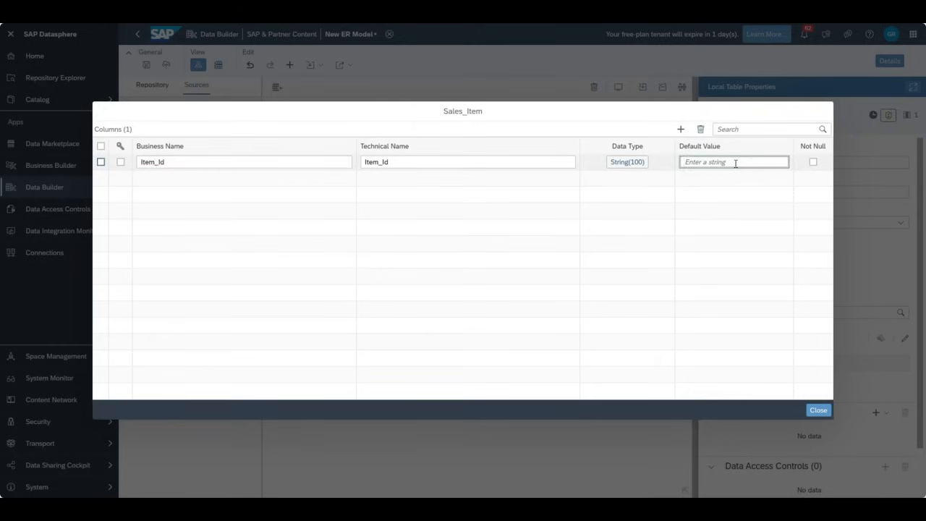
type("100")
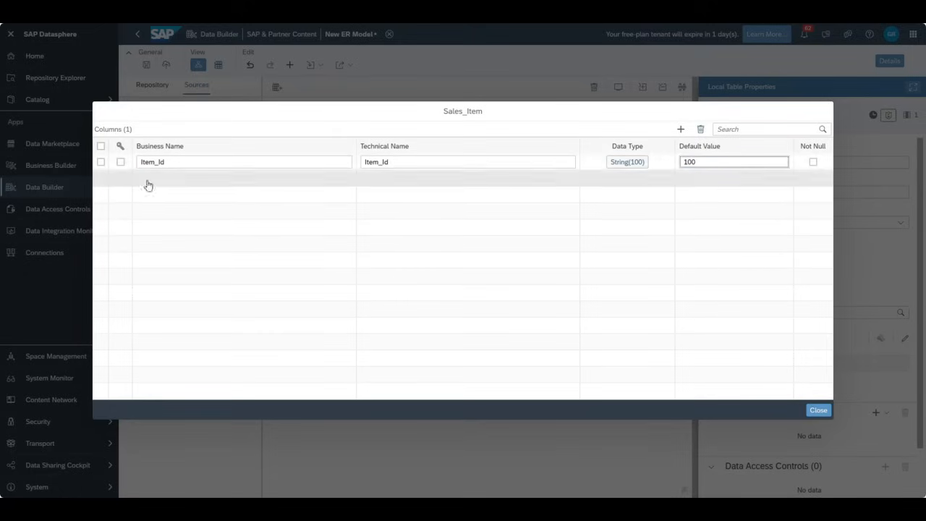
- Add a second String(100) column, Item Details, to Sales_Item and close the column editor
left_click(680, 129)
left_click_drag(186, 177, 93, 177)
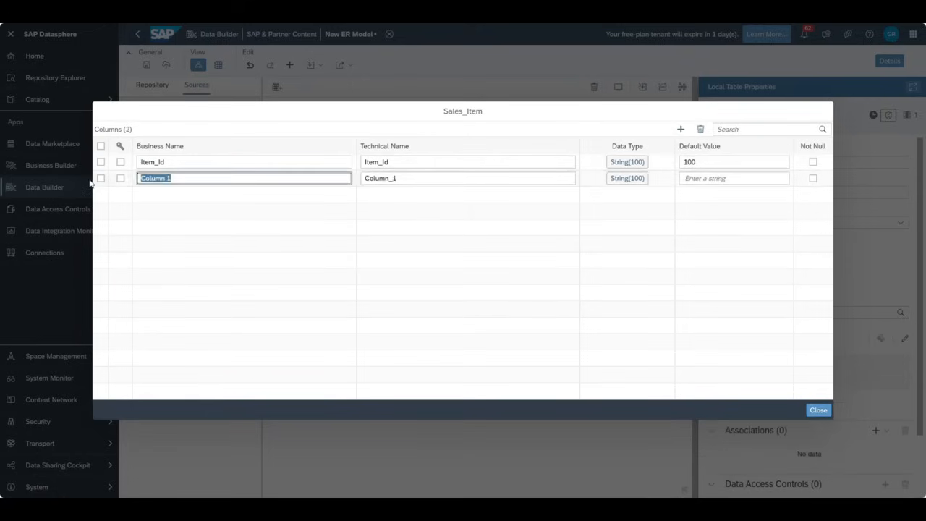
type("Item Details")
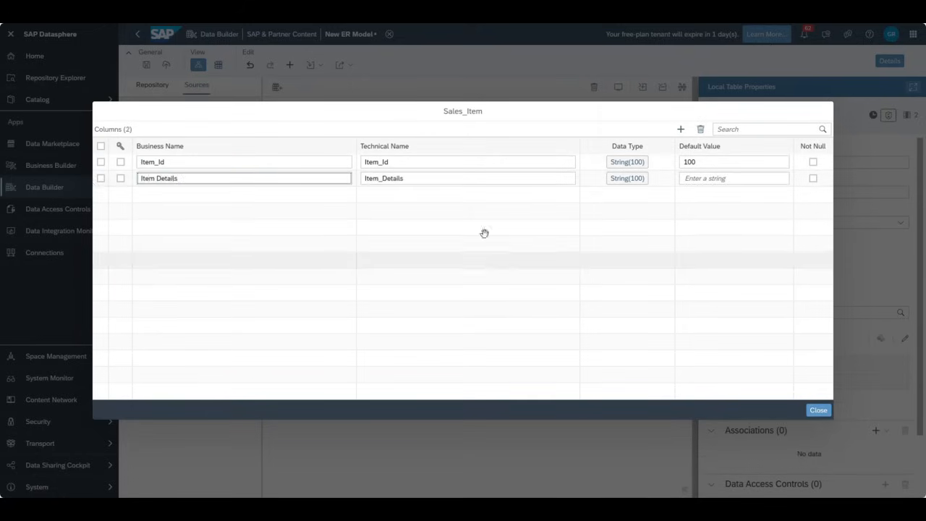
left_click(626, 178)
left_click(704, 326)
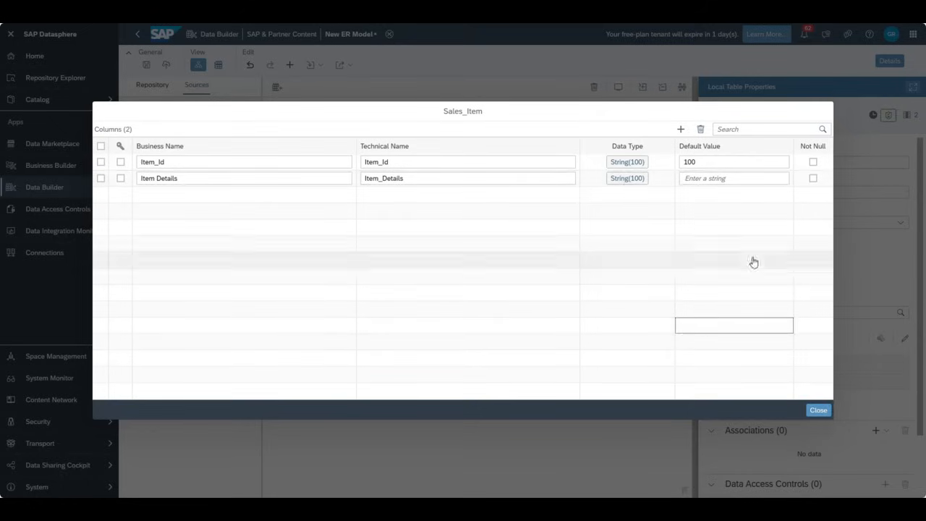
left_click(817, 409)
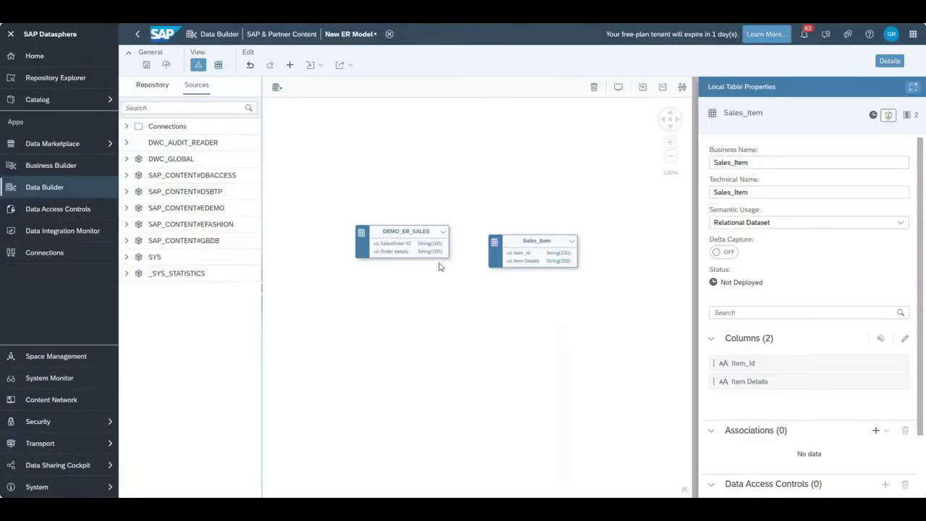
- Create an association from DEMO_ER_SALES to Sales_Item and deselect it to show model properties
left_click(431, 239)
left_click_drag(462, 246, 496, 251)
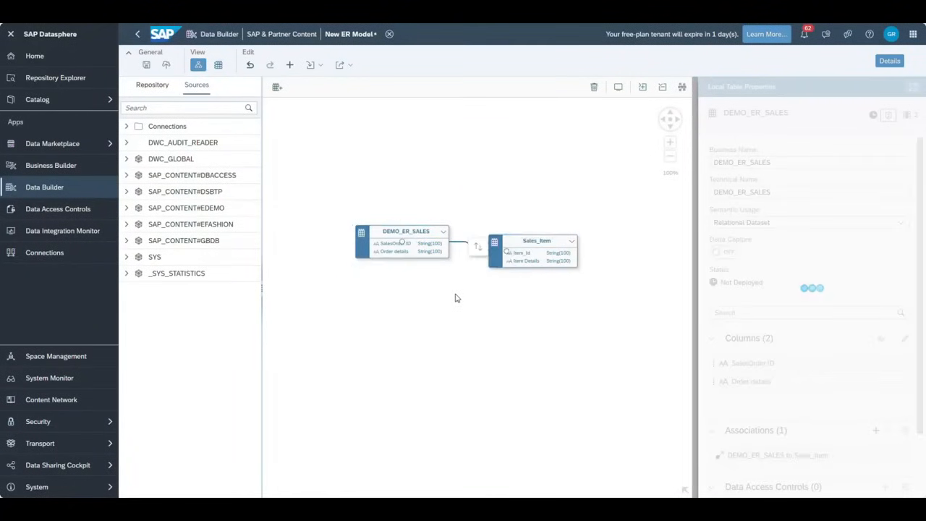
left_click(320, 104)
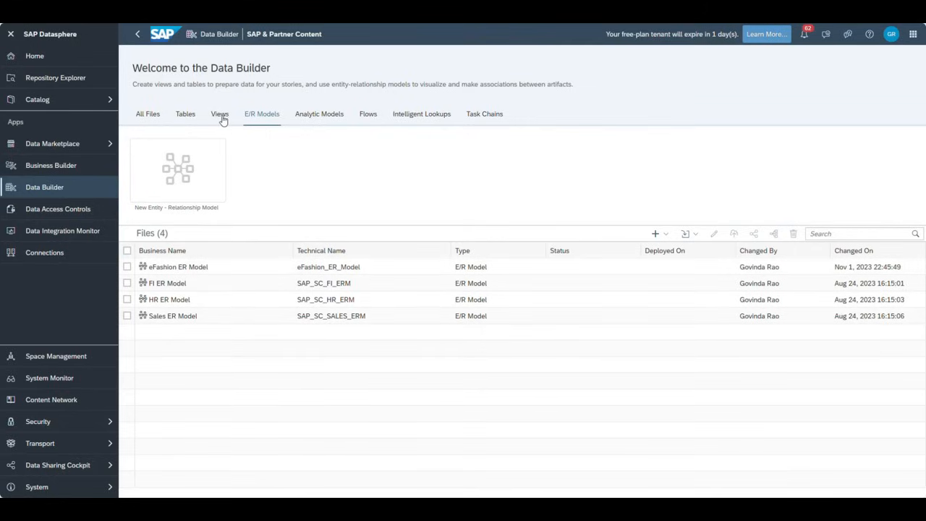
- Create a new graphical view and switch its source browser to the database schemas
left_click(148, 114)
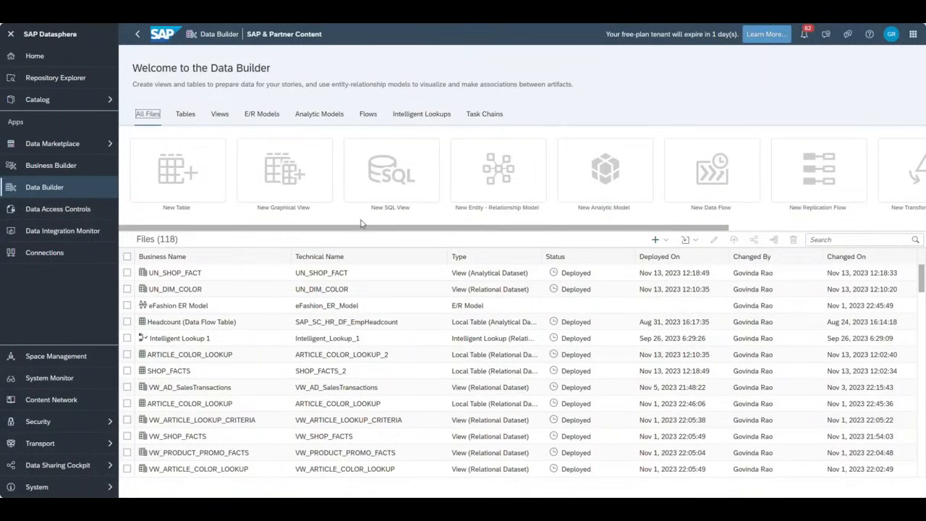
left_click(296, 171)
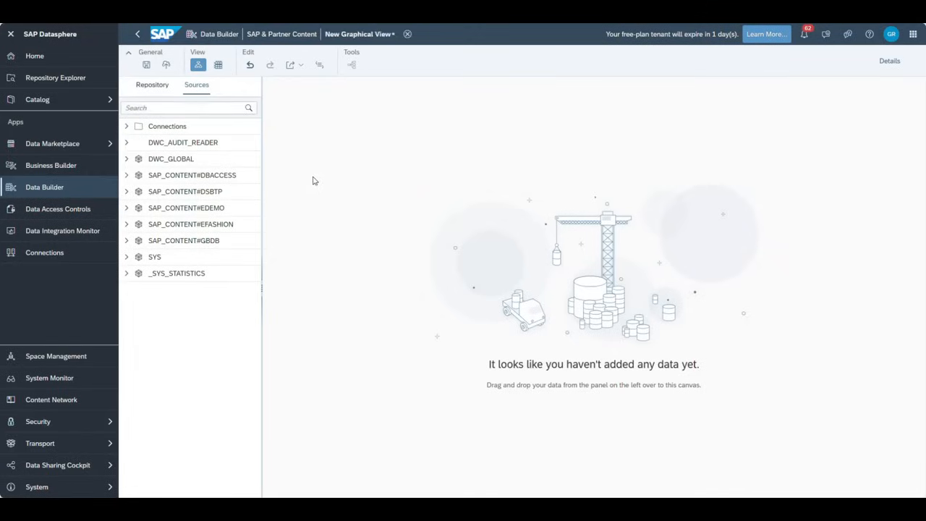
left_click(148, 87)
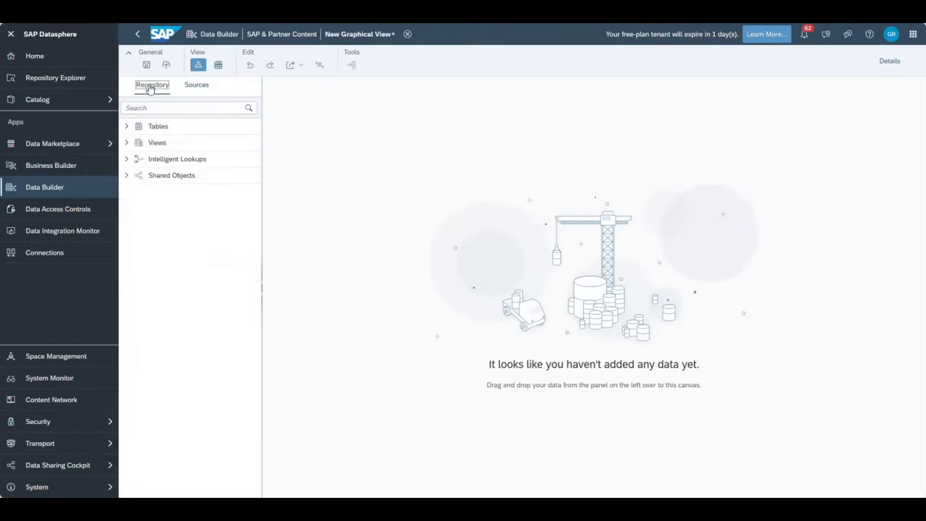
left_click(196, 87)
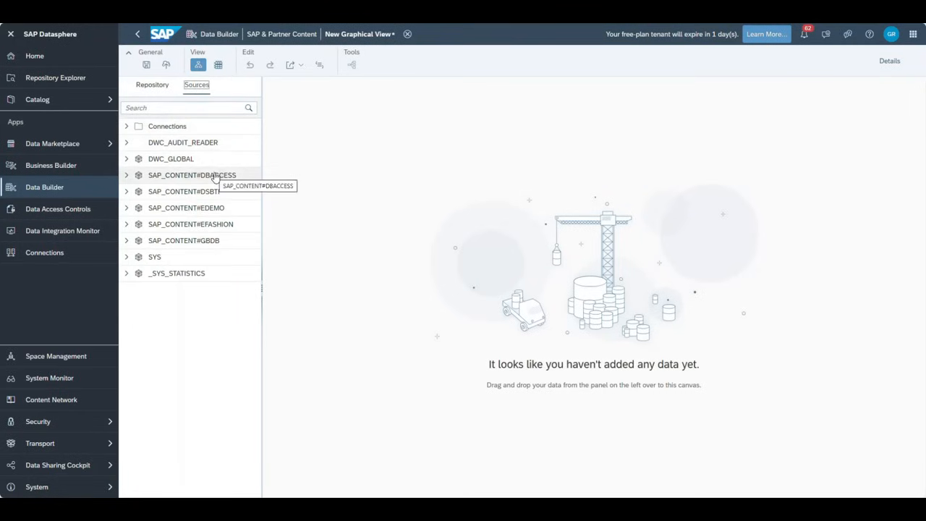
left_click(151, 85)
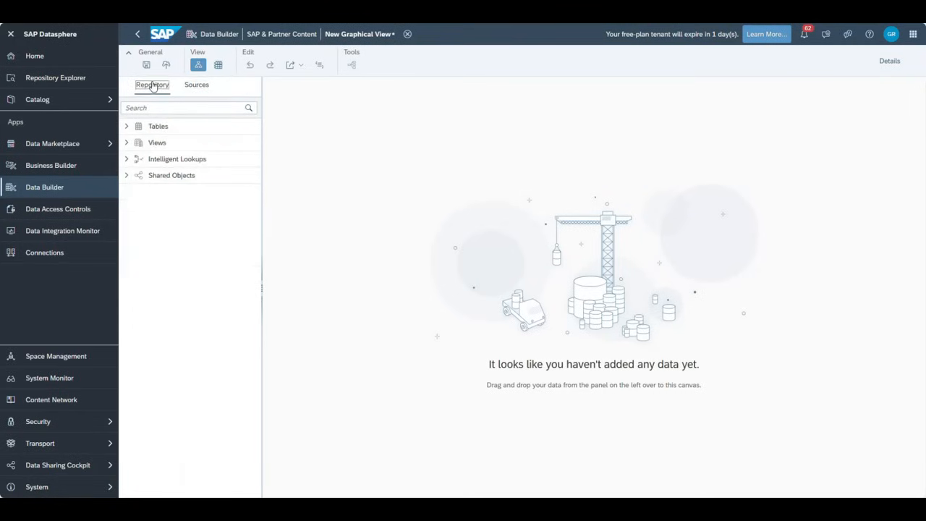
left_click(197, 86)
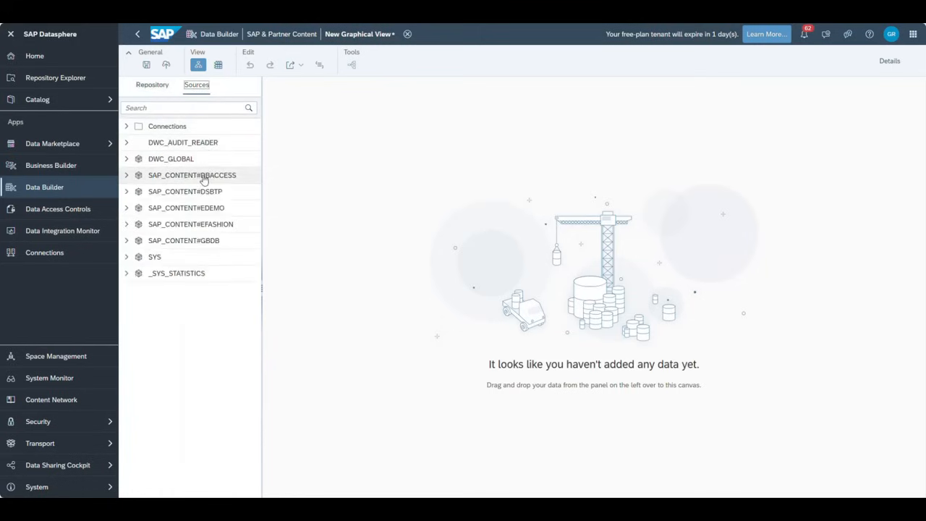
- Add ARTICLE_COLOR_LOOKUP from SAP_CONTENT#DBACCESS as the view's first source, then bring up the Home tab's options
left_click(128, 176)
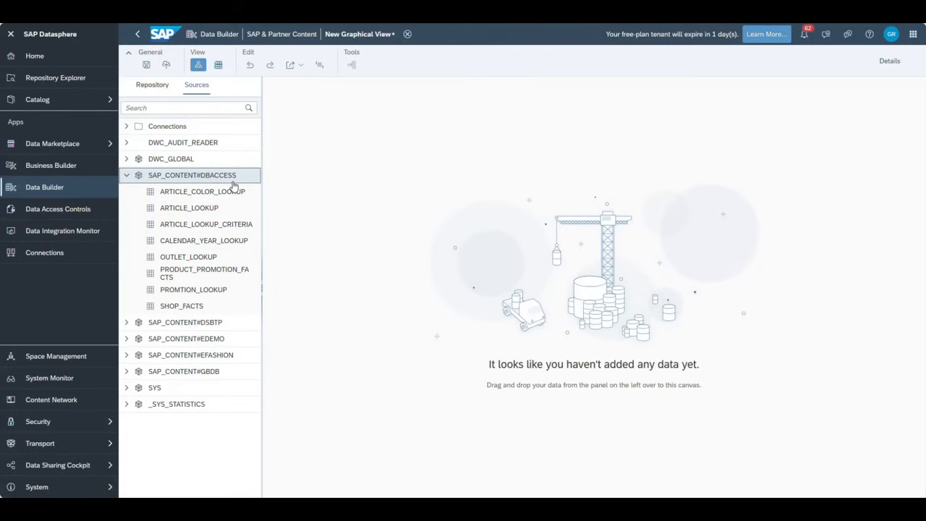
left_click_drag(209, 192, 418, 191)
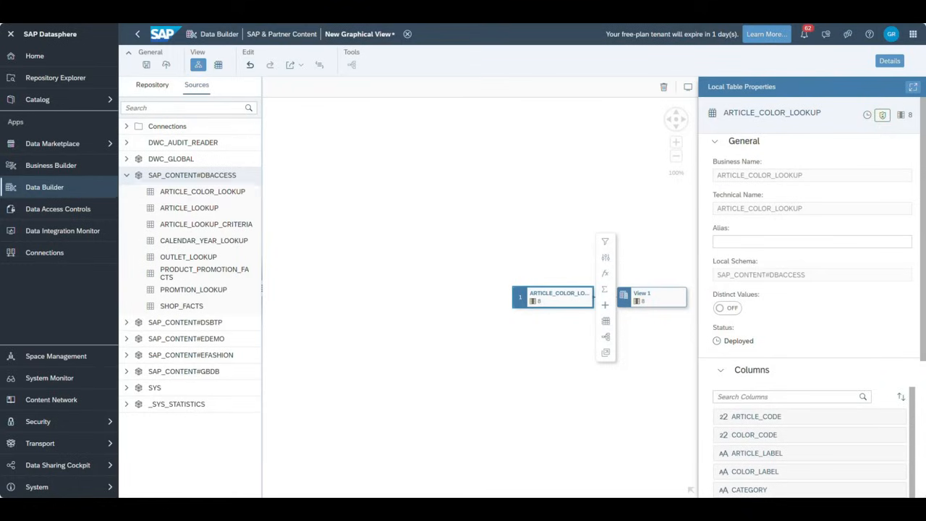
left_click(238, 10)
right_click(238, 10)
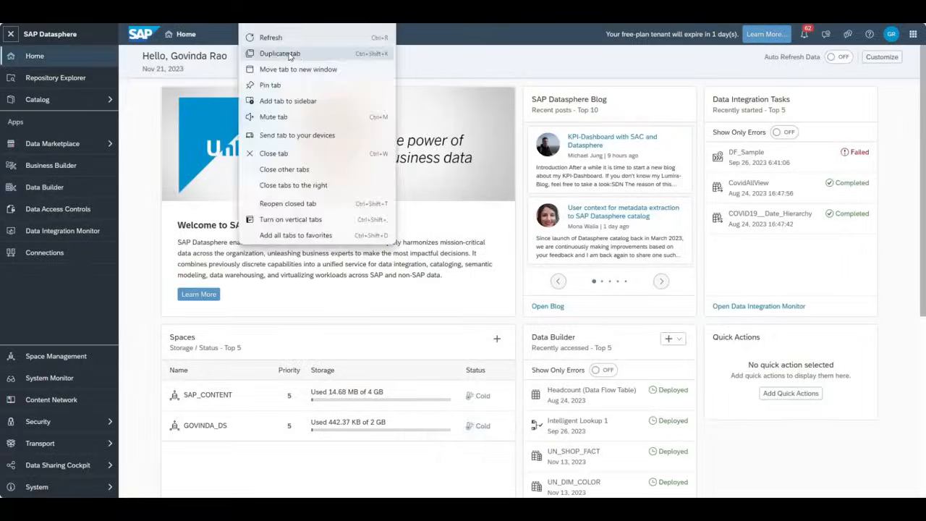
- In a duplicated browser tab, open the eFashion ER Model for reference, then return to the graphical view
left_click(266, 54)
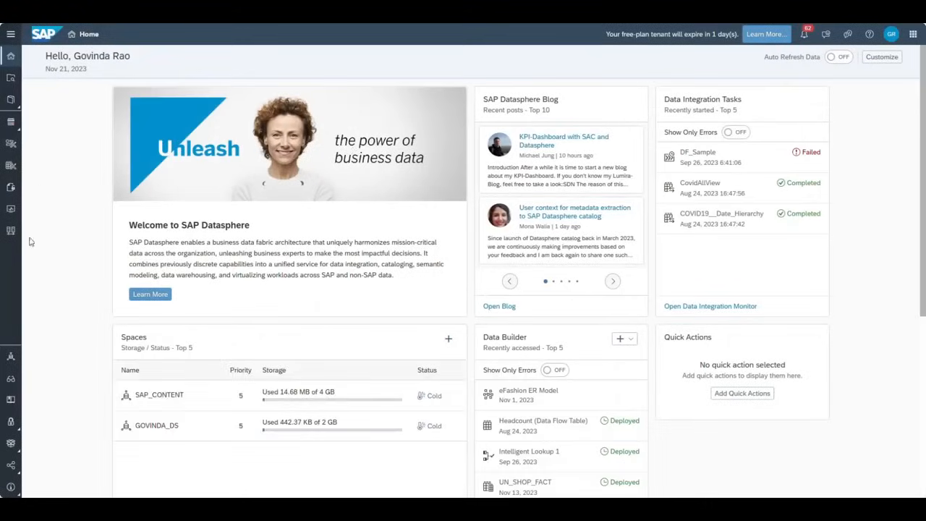
left_click(10, 34)
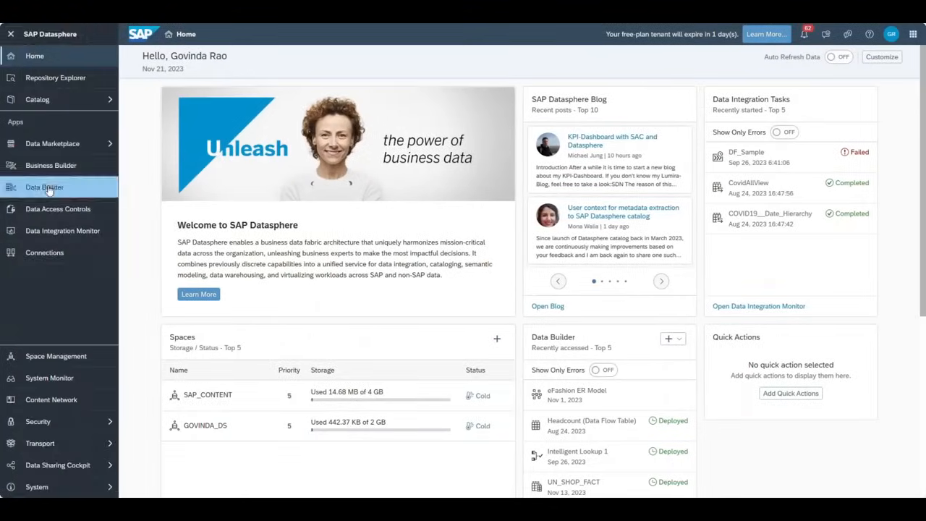
left_click(45, 187)
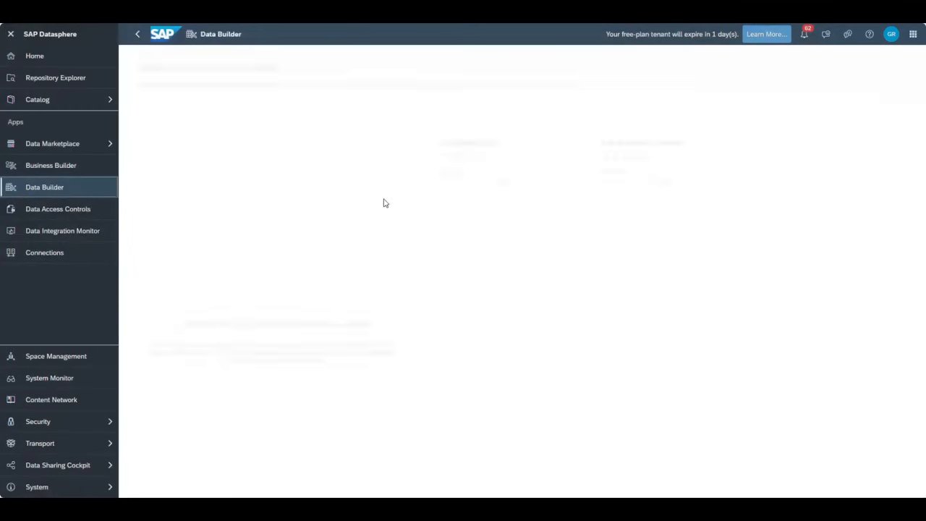
left_click(636, 156)
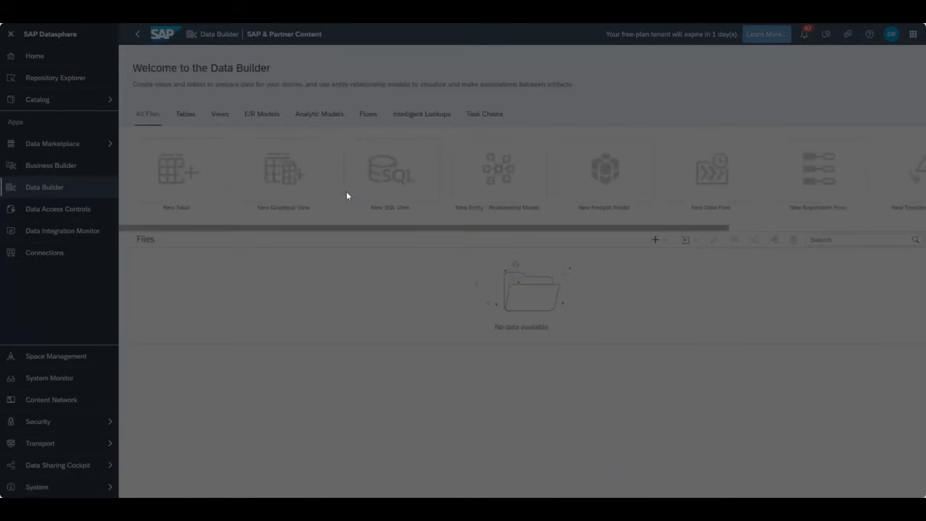
left_click(262, 114)
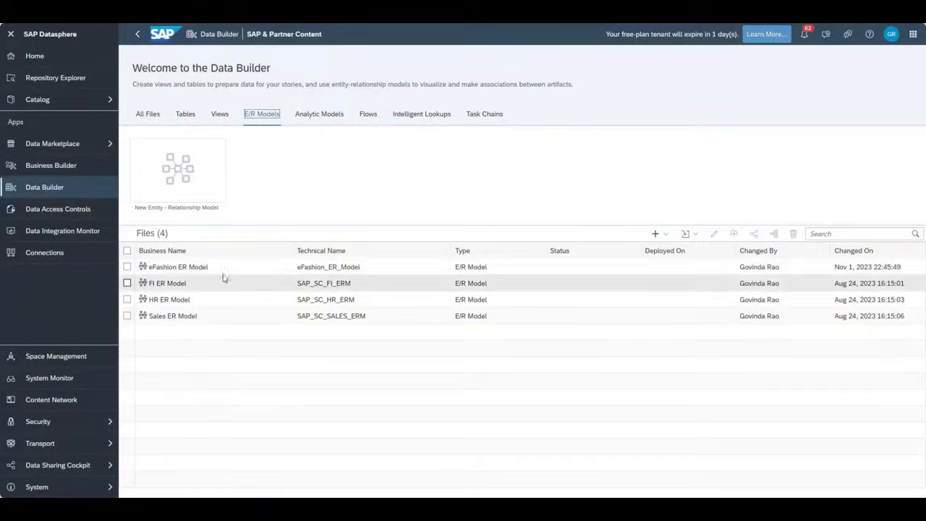
left_click(232, 268)
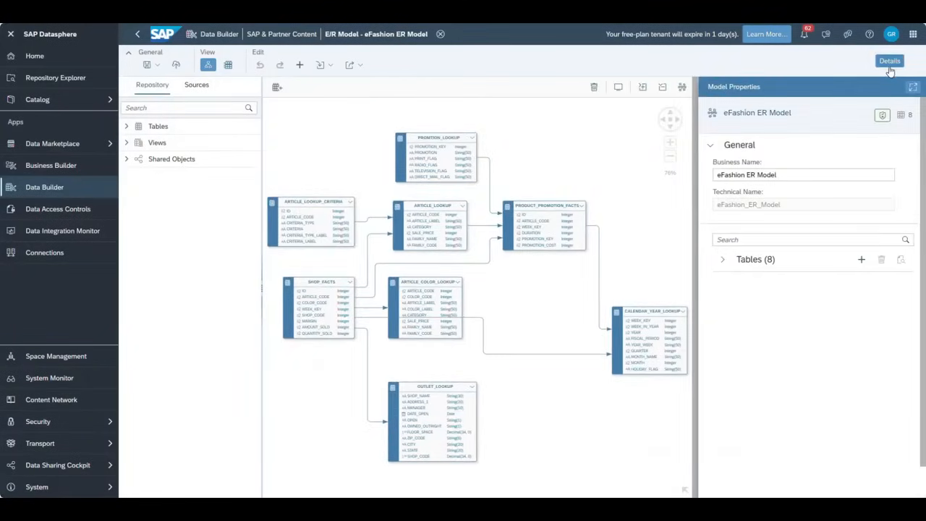
left_click(889, 60)
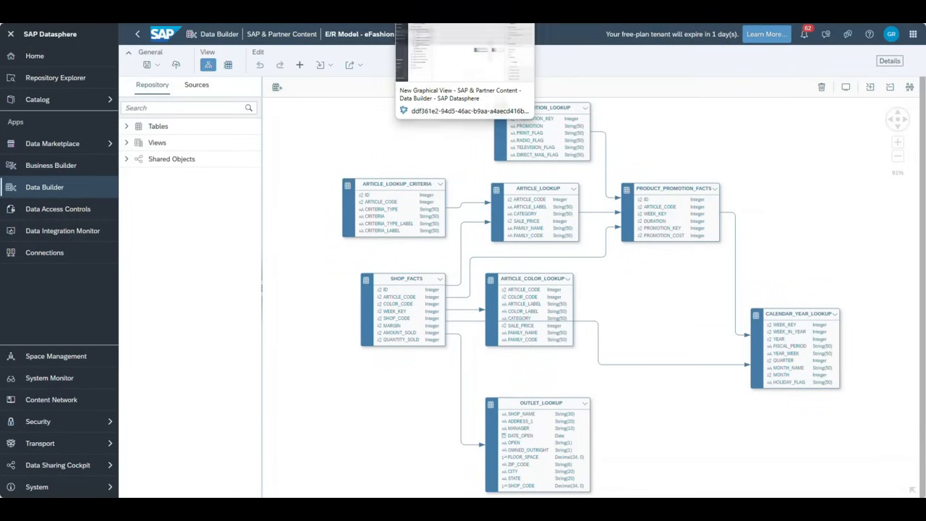
left_click(462, 9)
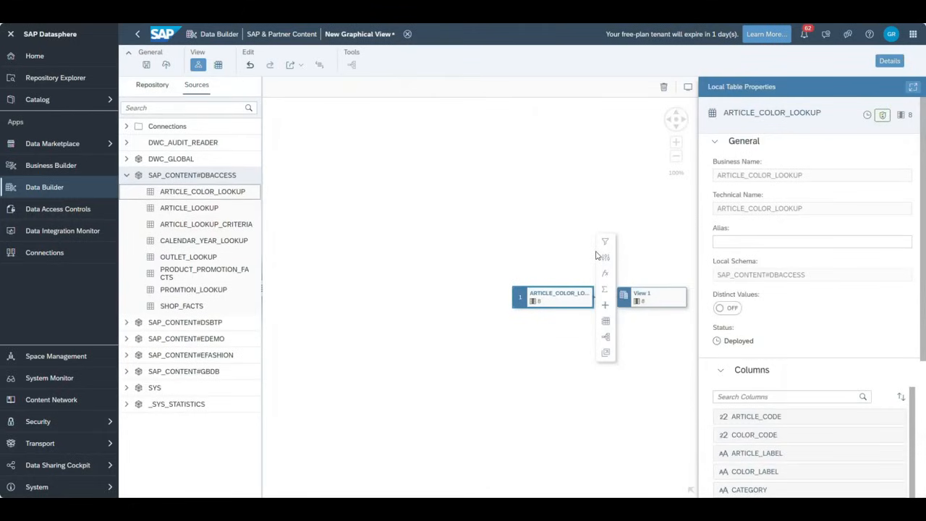
- Join SHOP_FACTS into the view and add CALENDAR_YEAR_LOOKUP to the canvas, then switch to the Word join notes
left_click_drag(596, 253, 436, 209)
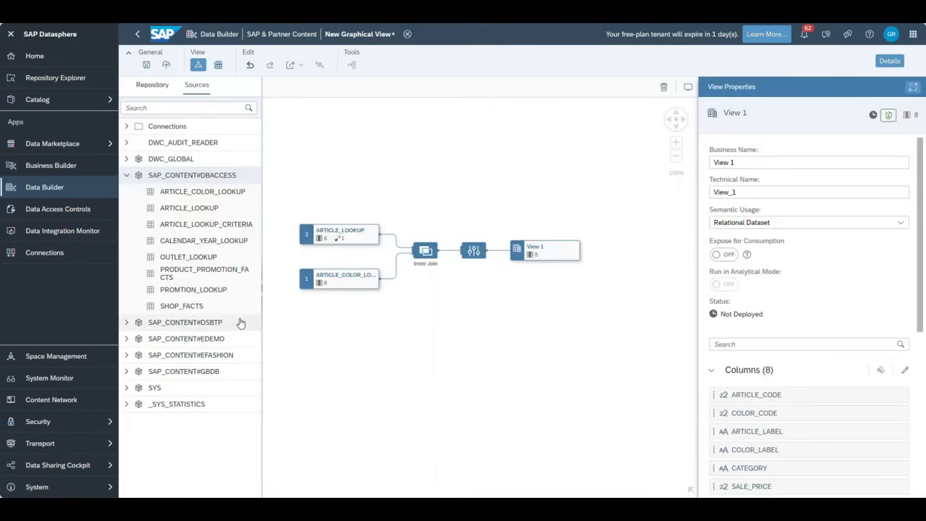
left_click_drag(189, 309, 349, 323)
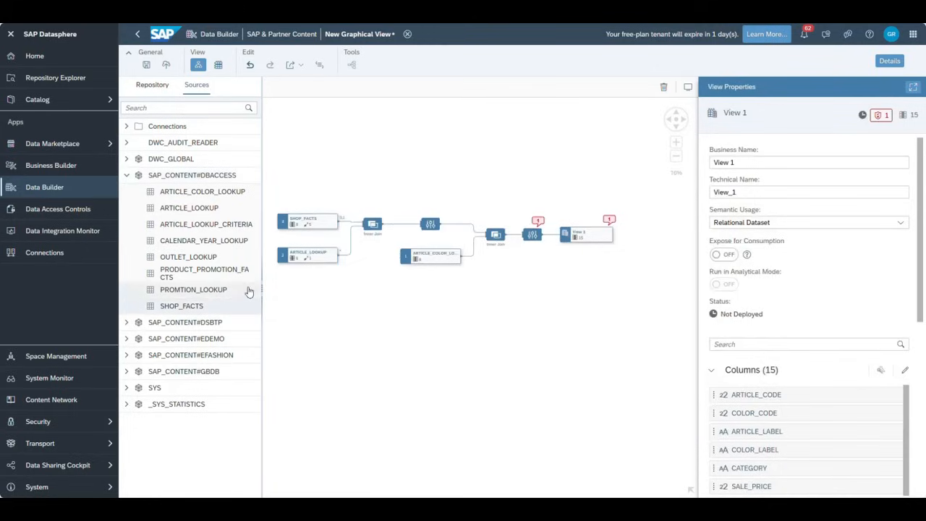
left_click_drag(207, 242, 349, 293)
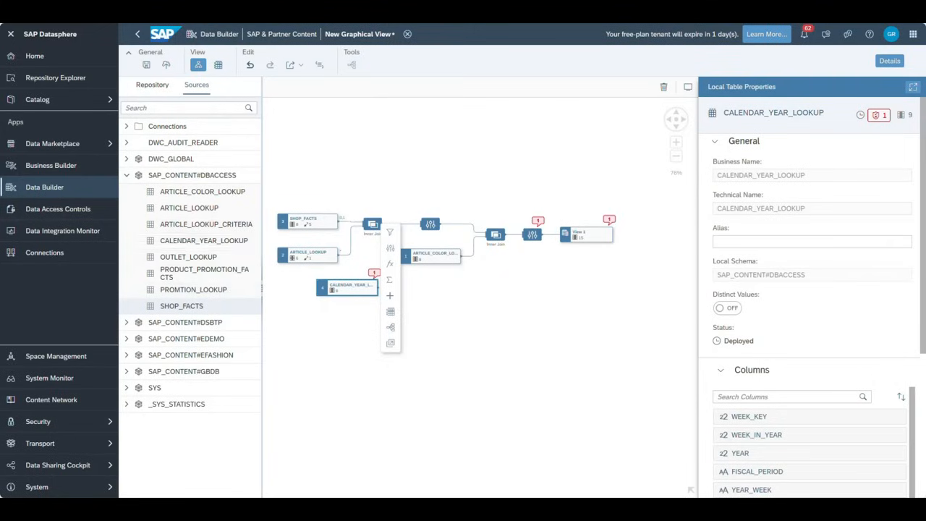
key("alt+Tab")
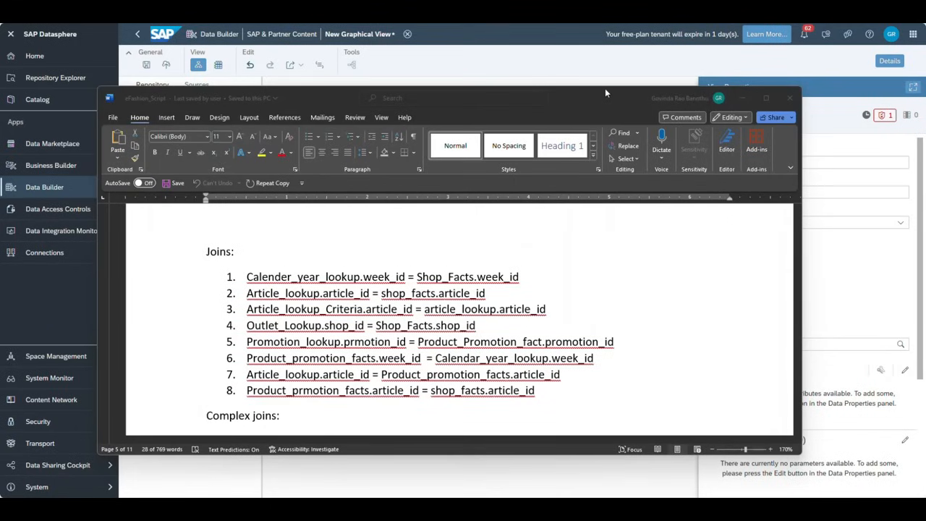
- Drag the Word join-notes window down off screen to reveal the Datasphere view
left_click_drag(605, 90, 623, 506)
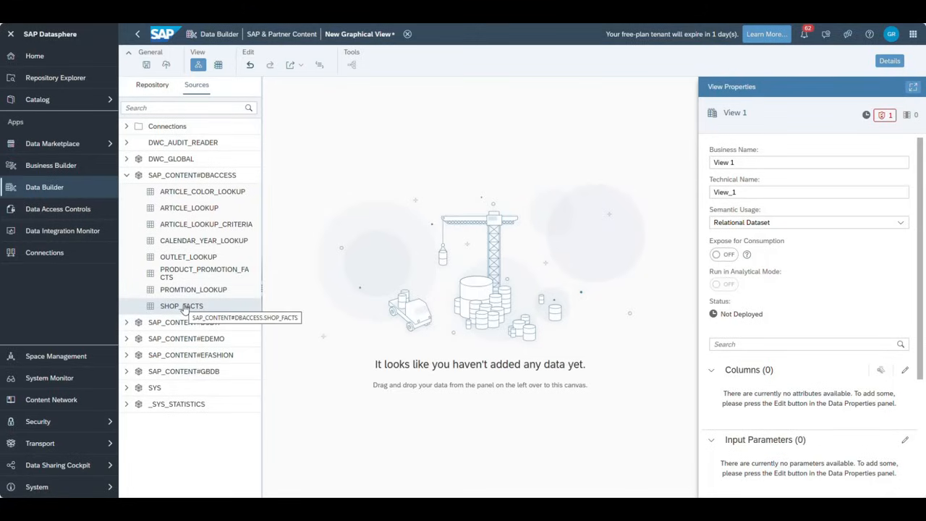
- Place SHOP_FACTS on the canvas and inner-join CALENDAR_YEAR_LOOKUP onto it
left_click_drag(222, 308, 378, 227)
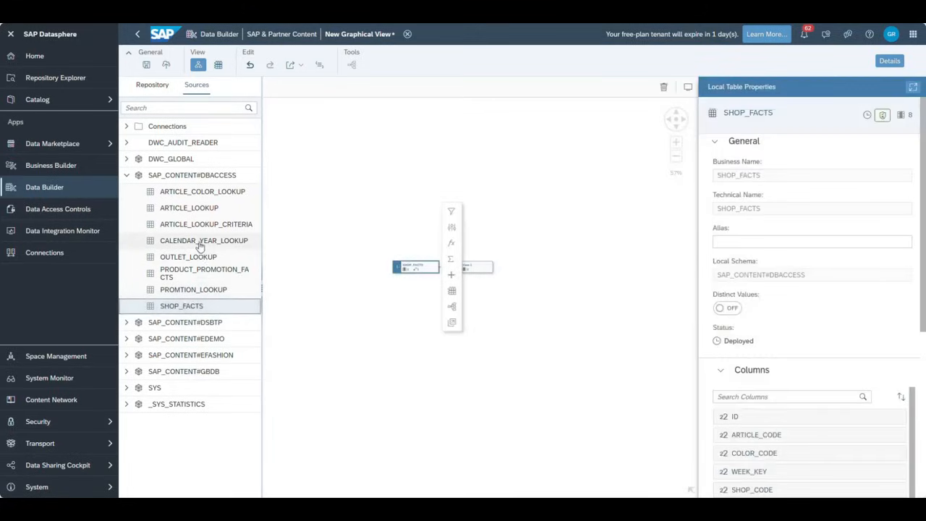
left_click_drag(199, 246, 416, 275)
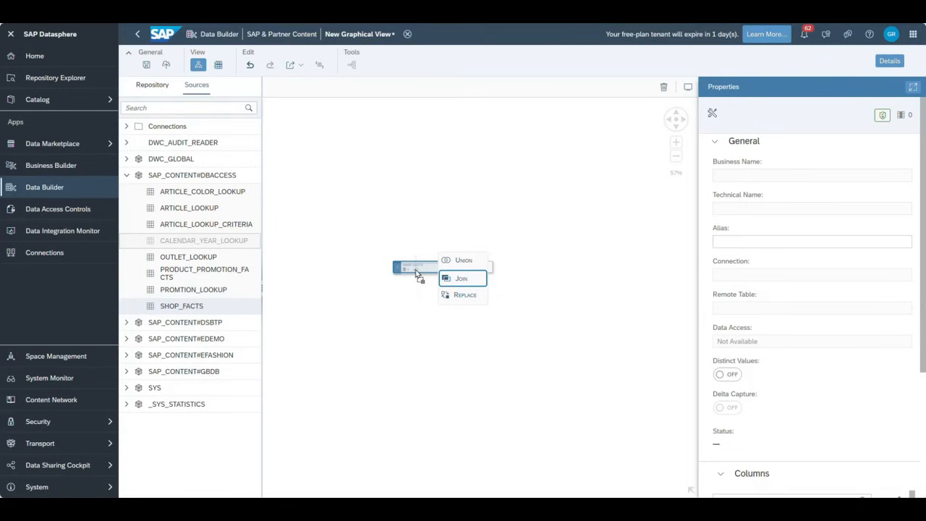
left_click_drag(417, 274, 420, 276)
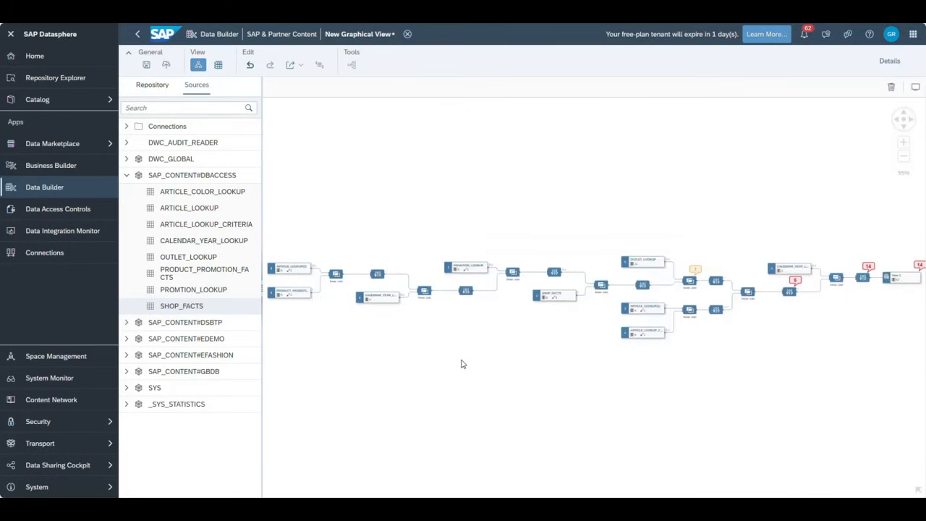
- Follow the join chain to View 1 and show its properties: 57 columns, 14 issues
left_click_drag(417, 360, 441, 310)
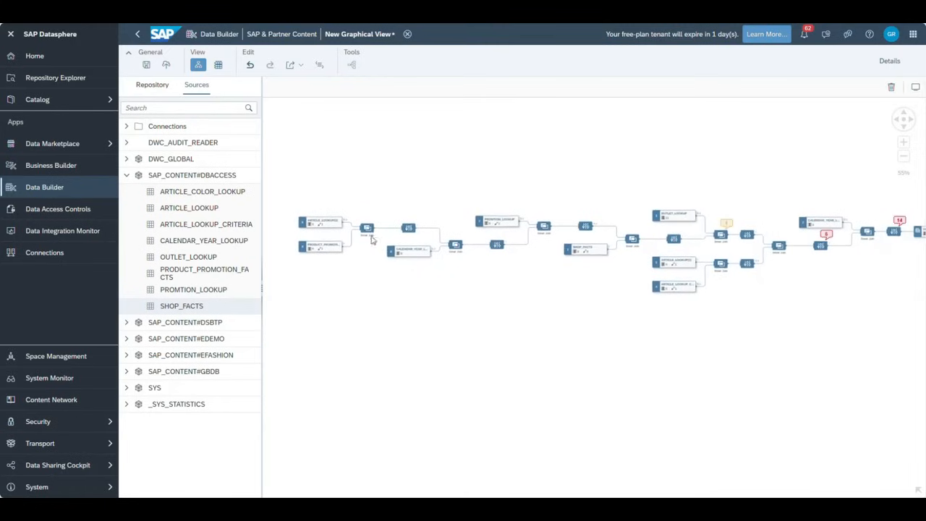
scroll(449, 325, "up", 5)
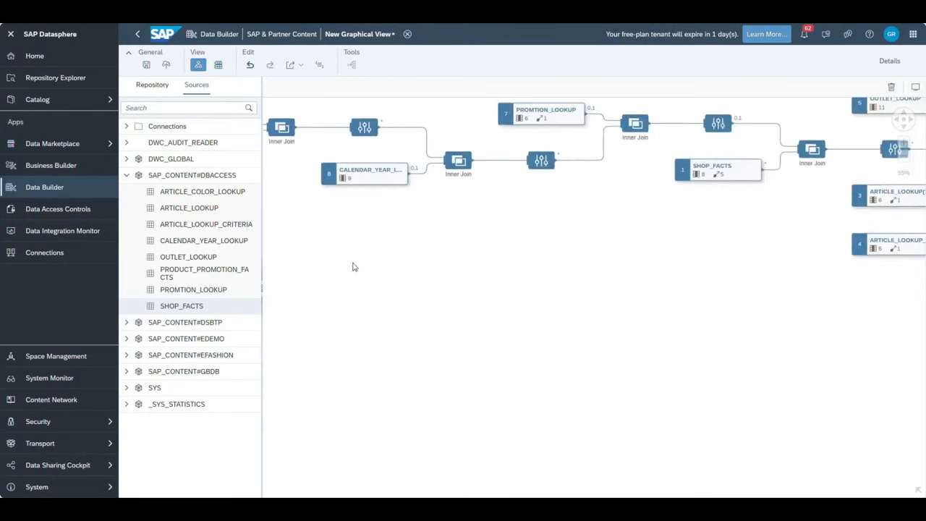
left_click_drag(354, 267, 528, 352)
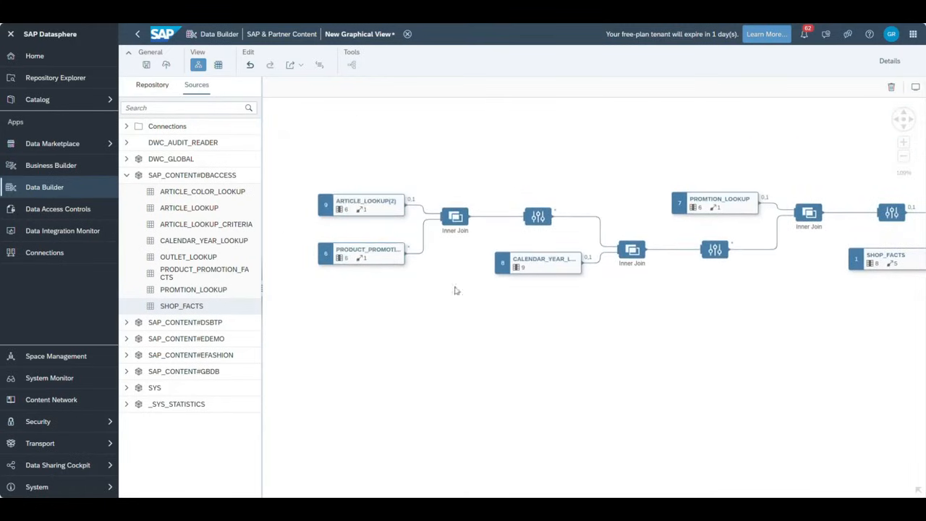
left_click_drag(726, 354, 529, 340)
left_click_drag(737, 343, 483, 345)
left_click_drag(769, 368, 636, 362)
left_click_drag(798, 337, 641, 338)
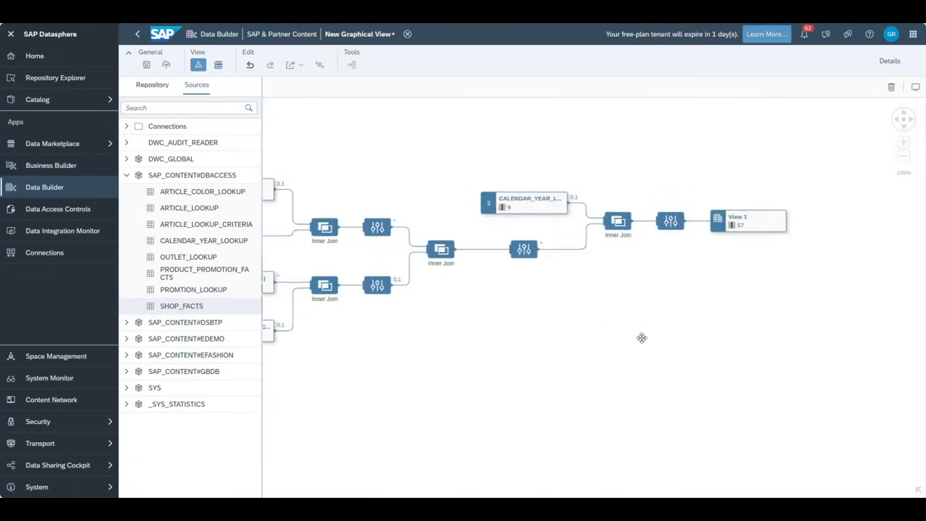
left_click(885, 62)
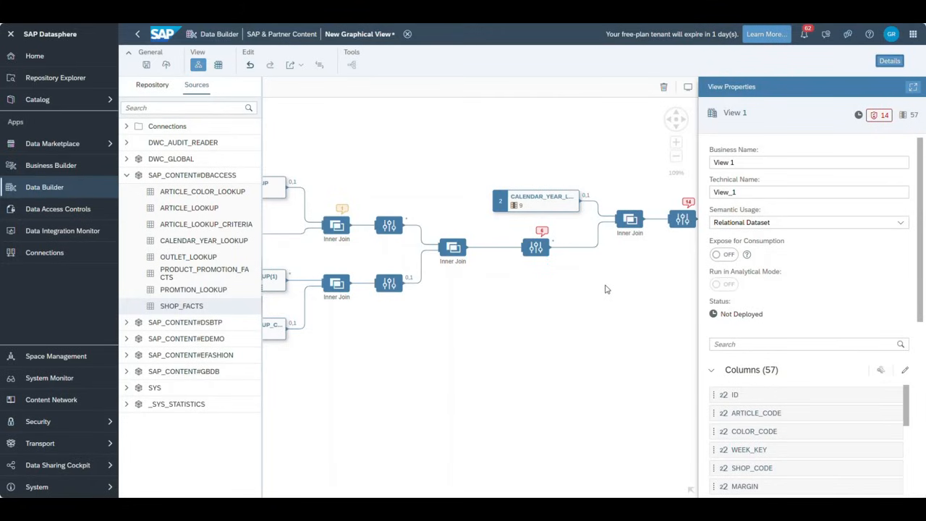
- Check View 1's semantic usage options, then list its 14 non-unique column-name errors
left_click(900, 224)
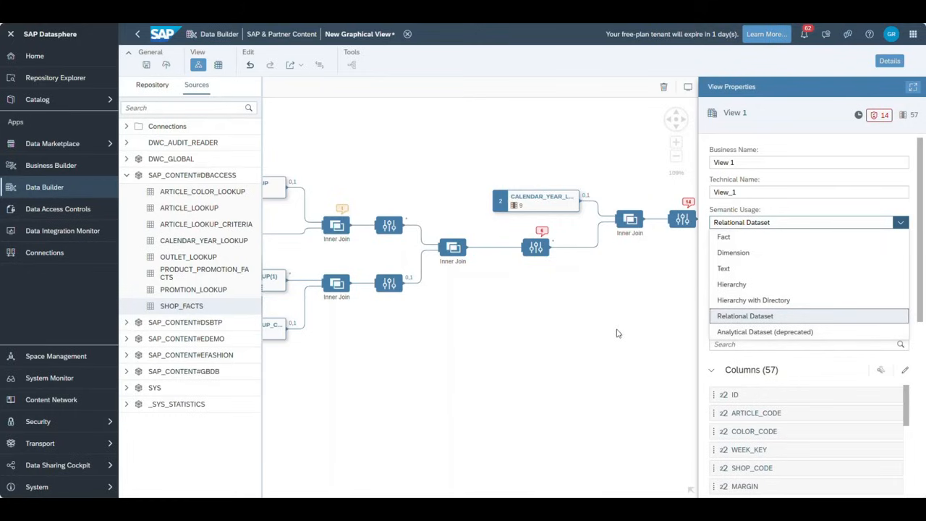
left_click(882, 117)
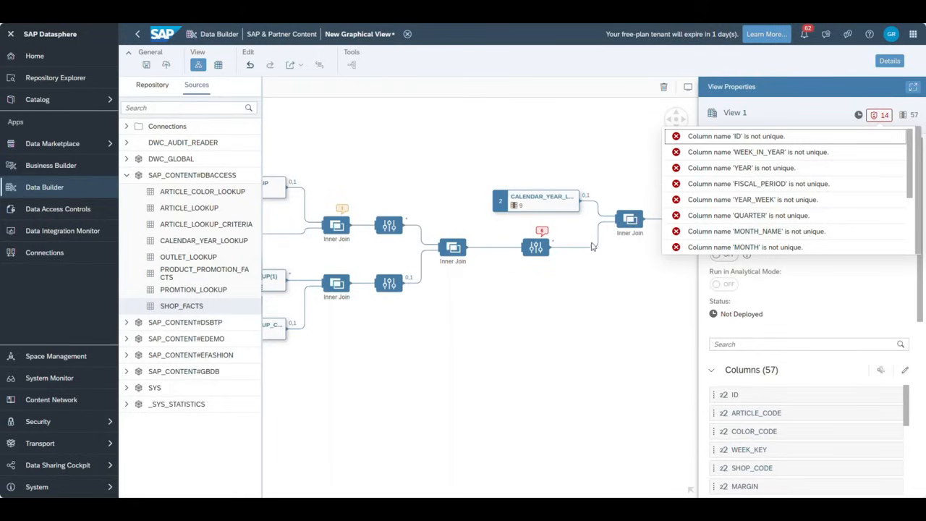
- Review View 1's 11 remaining errors and Projection 2's three duplicate-column errors
left_click_drag(452, 310, 447, 335)
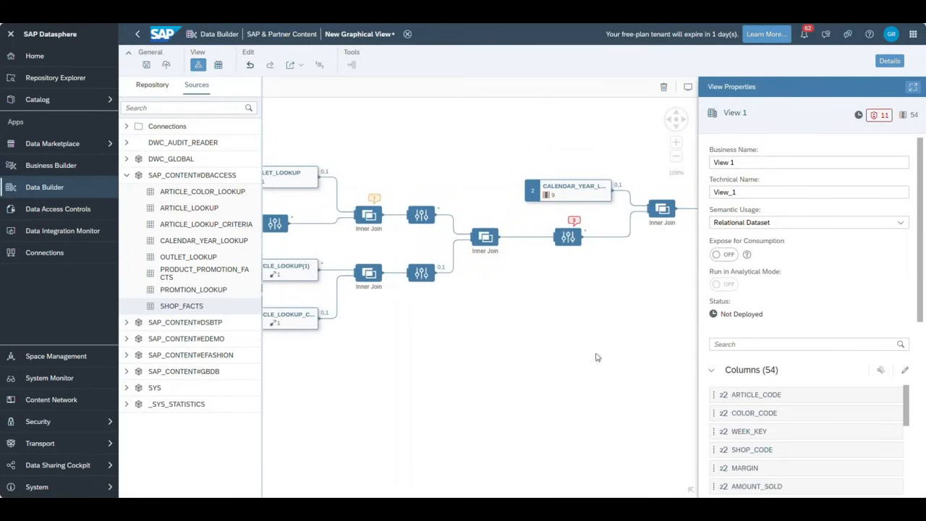
left_click_drag(524, 337, 560, 335)
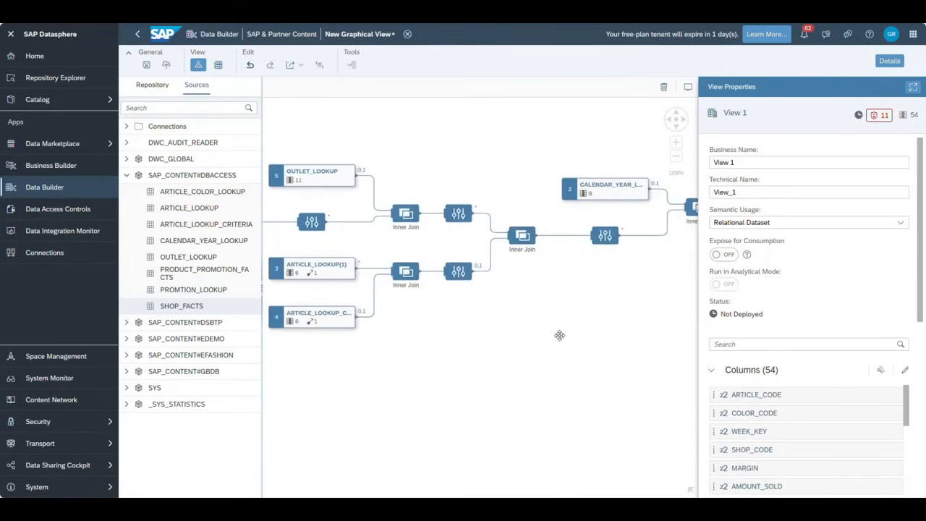
left_click(611, 235)
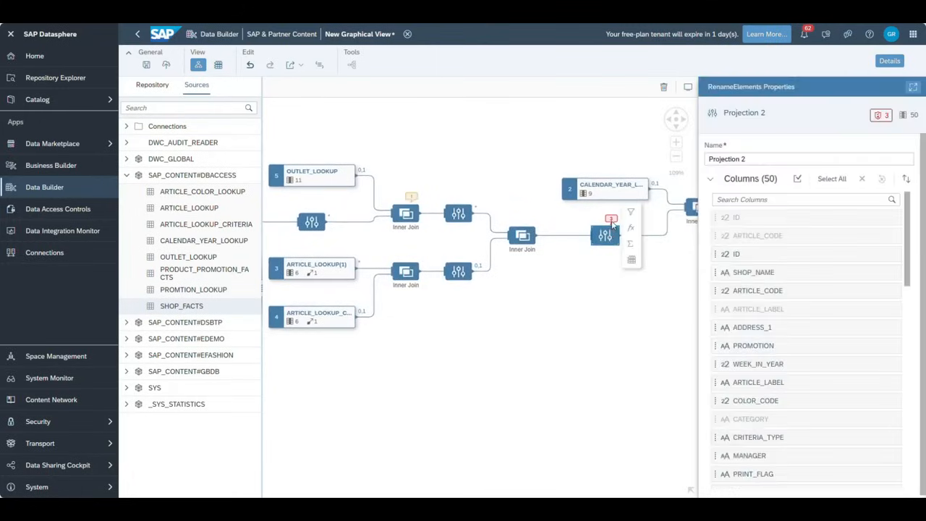
left_click_drag(612, 331, 505, 329)
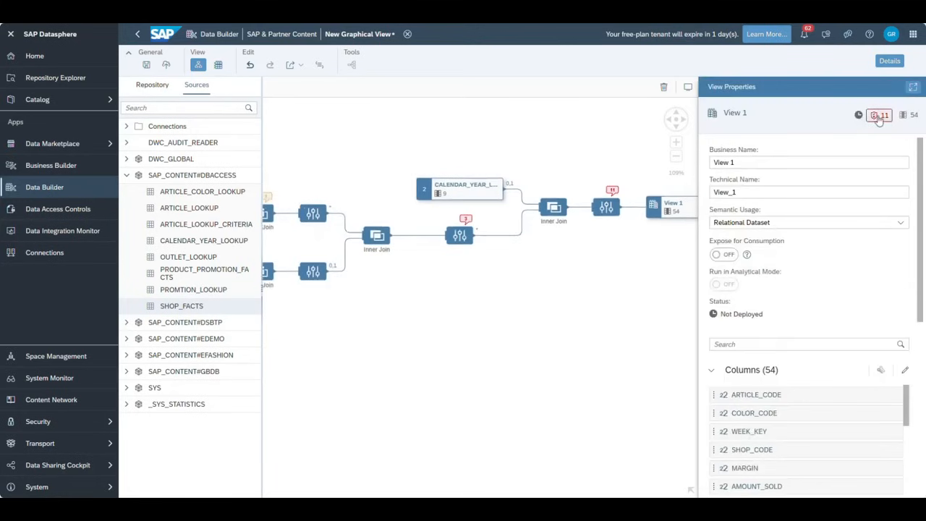
left_click(879, 116)
scroll(851, 196, "down", 1)
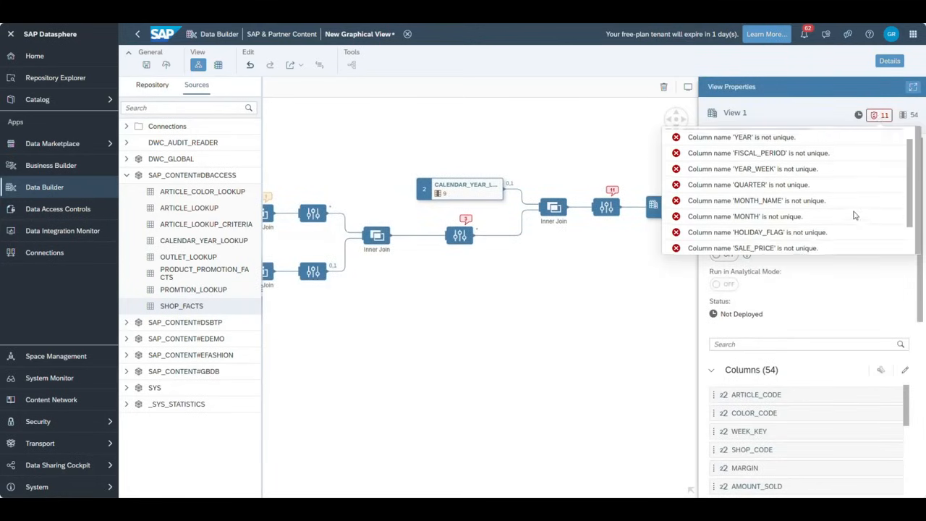
left_click(572, 337)
left_click_drag(499, 350, 474, 344)
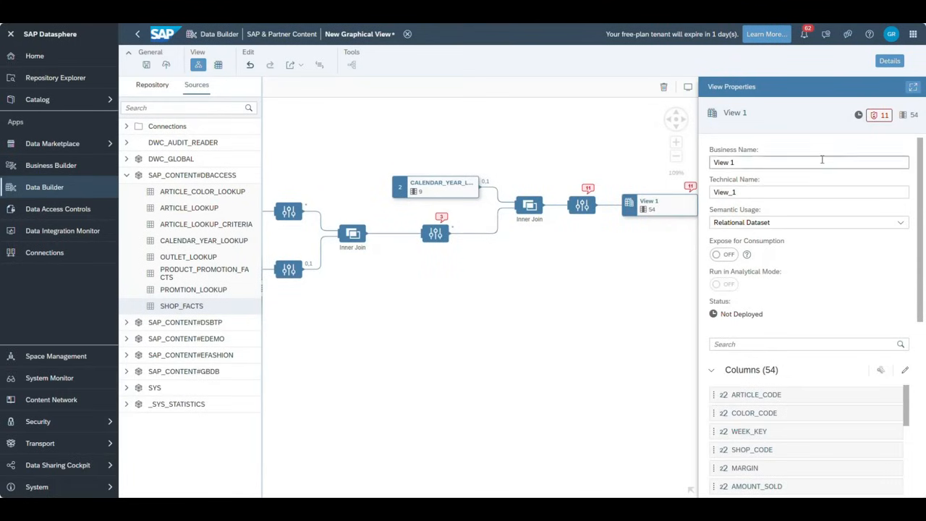
left_click(437, 235)
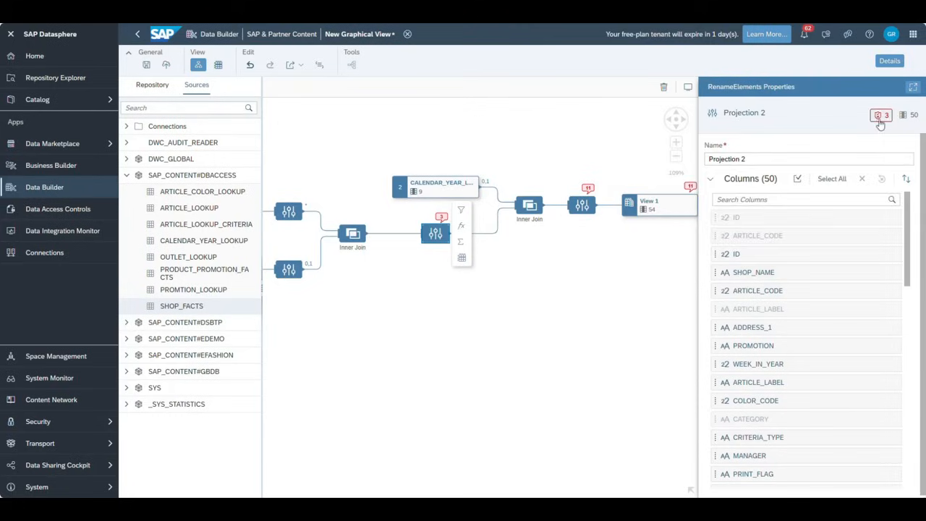
left_click(879, 119)
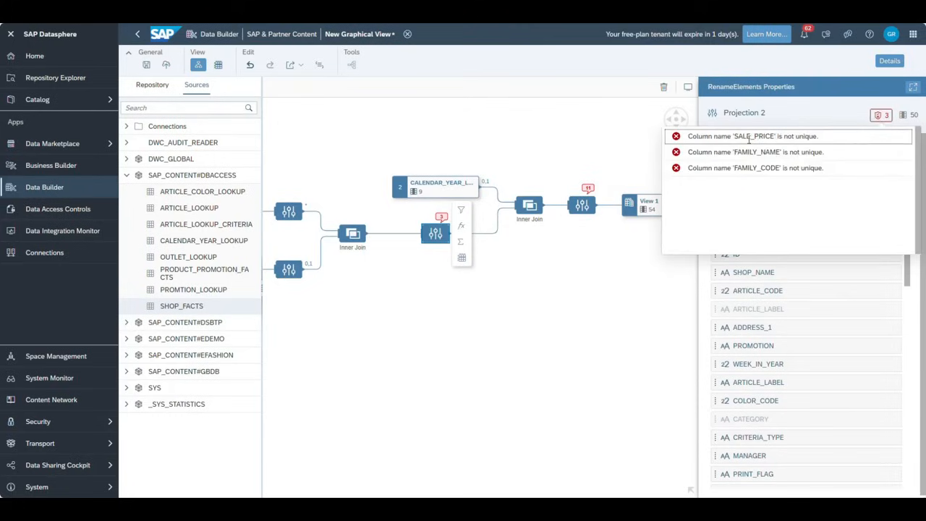
left_click(813, 116)
- Search Projection 2's columns for 'sale' and trace the first SALE_PRICE column's source table
left_click(743, 198)
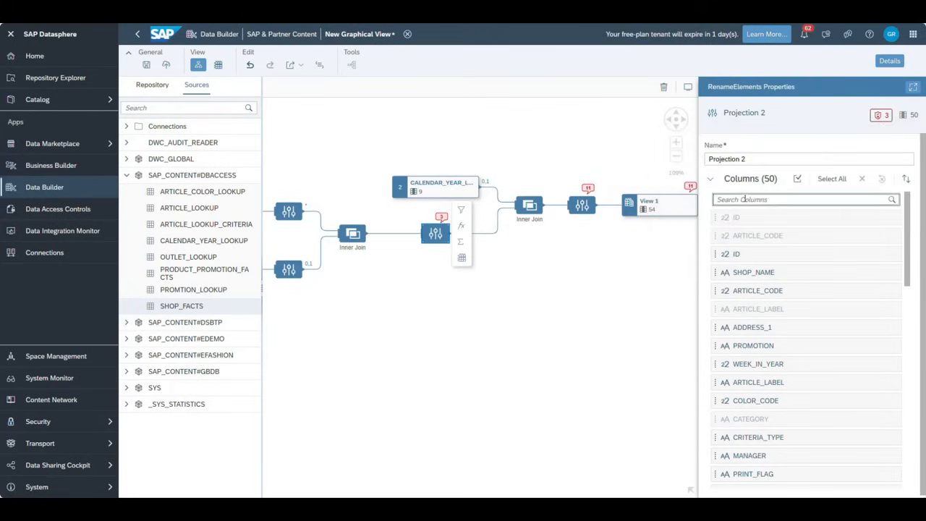
type("sale")
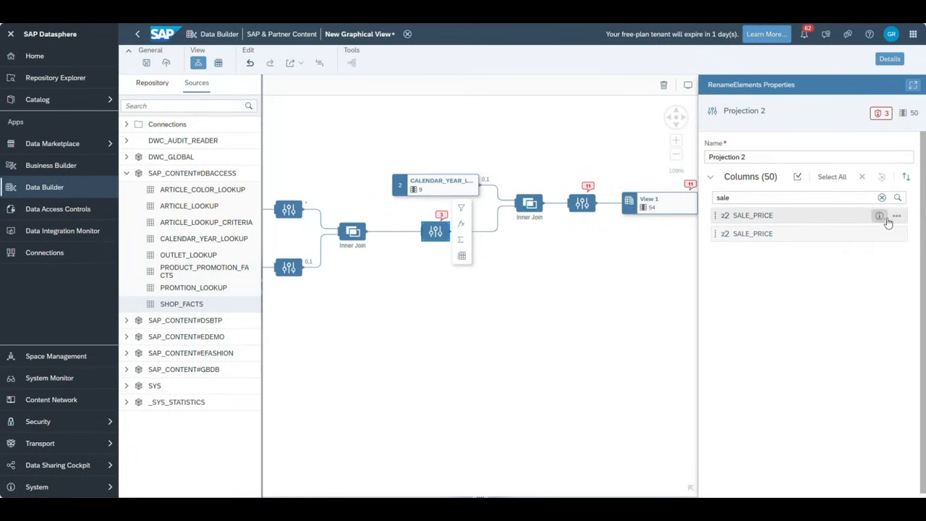
left_click(757, 216)
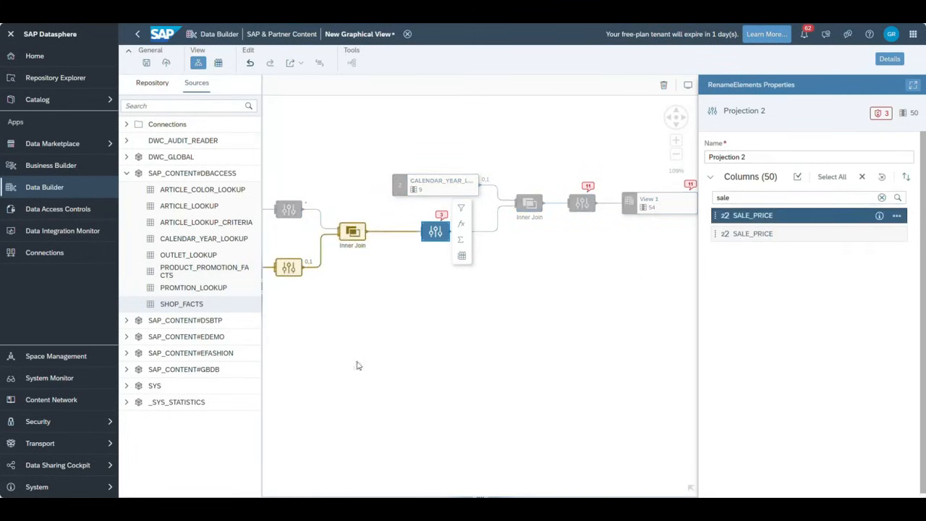
left_click_drag(364, 328, 509, 328)
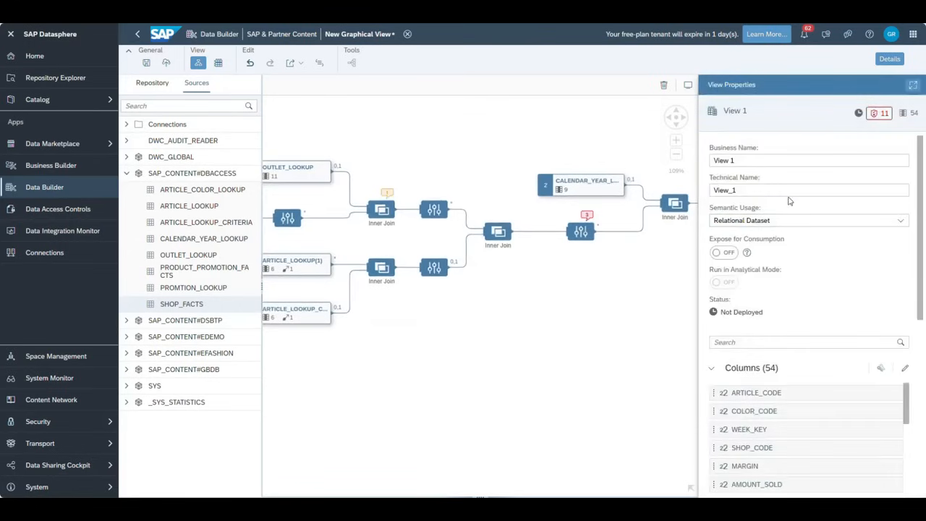
- Search Projection 2 for 'sale' again and trace the second SALE_PRICE column's source table
left_click(589, 232)
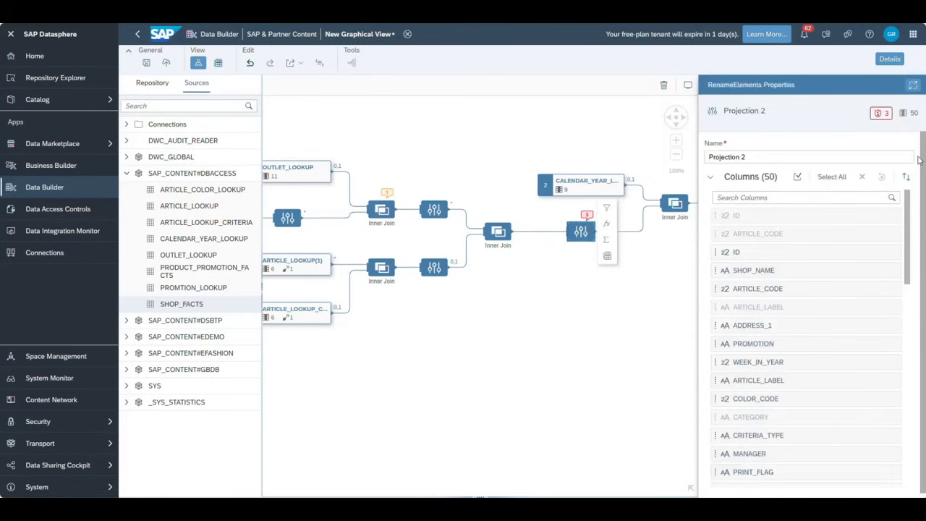
left_click(880, 114)
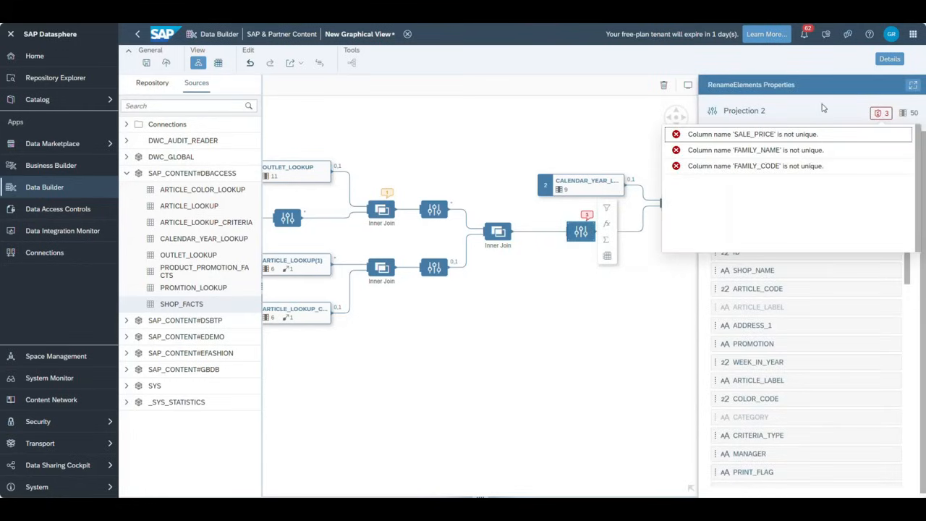
left_click(822, 108)
left_click(762, 198)
type("sale")
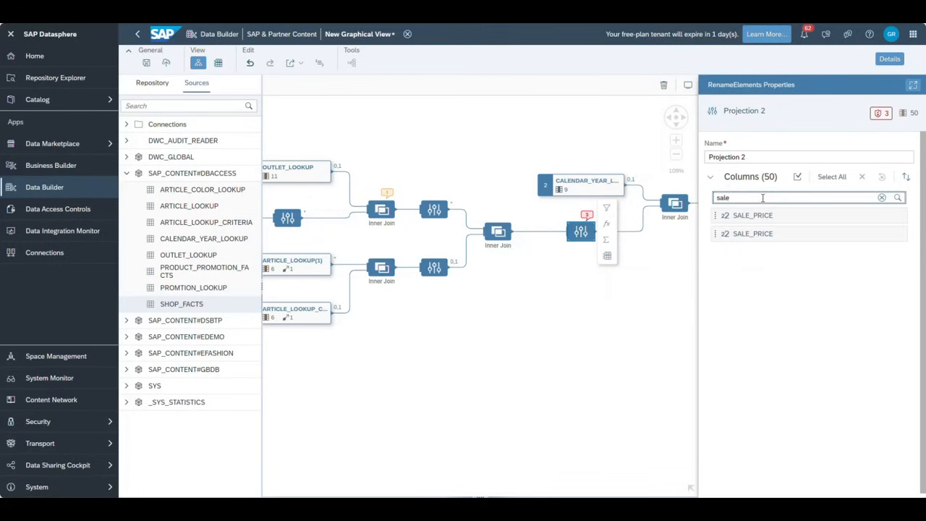
left_click(786, 233)
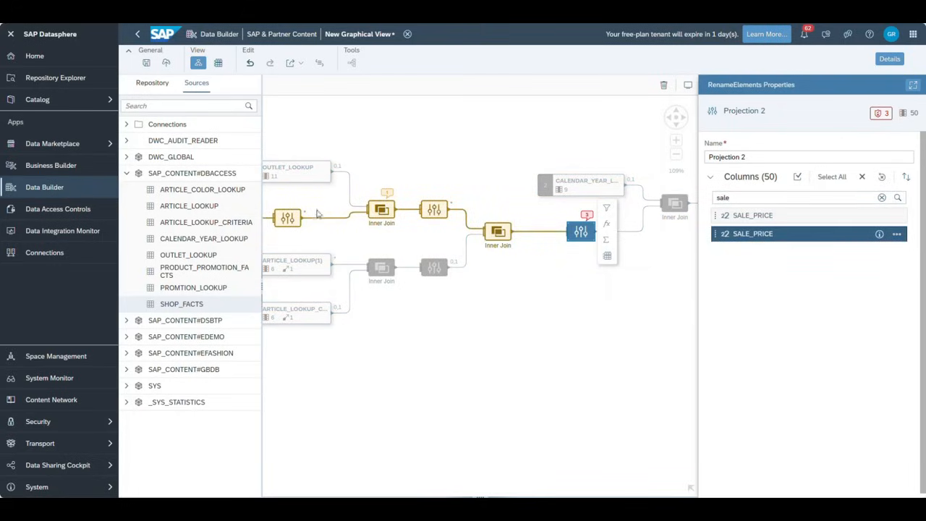
left_click_drag(409, 376, 648, 378)
left_click(427, 308)
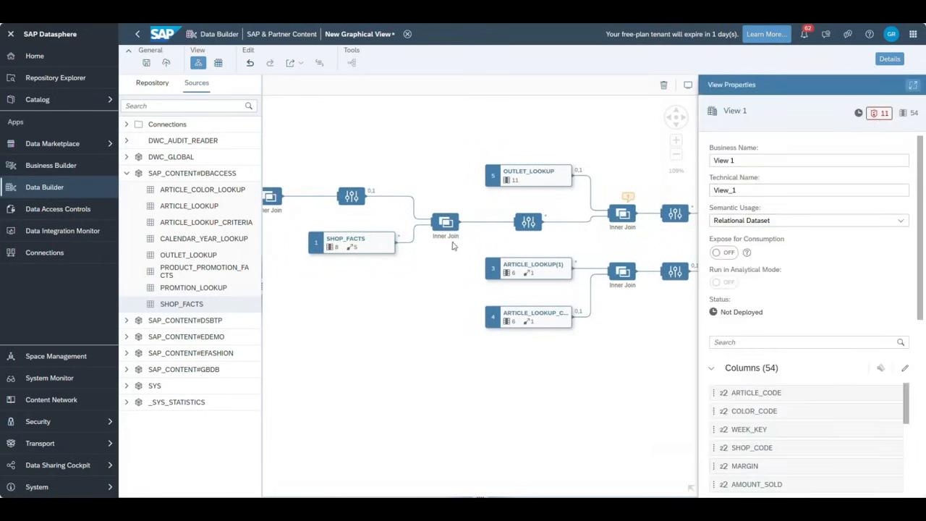
left_click_drag(632, 378, 392, 341)
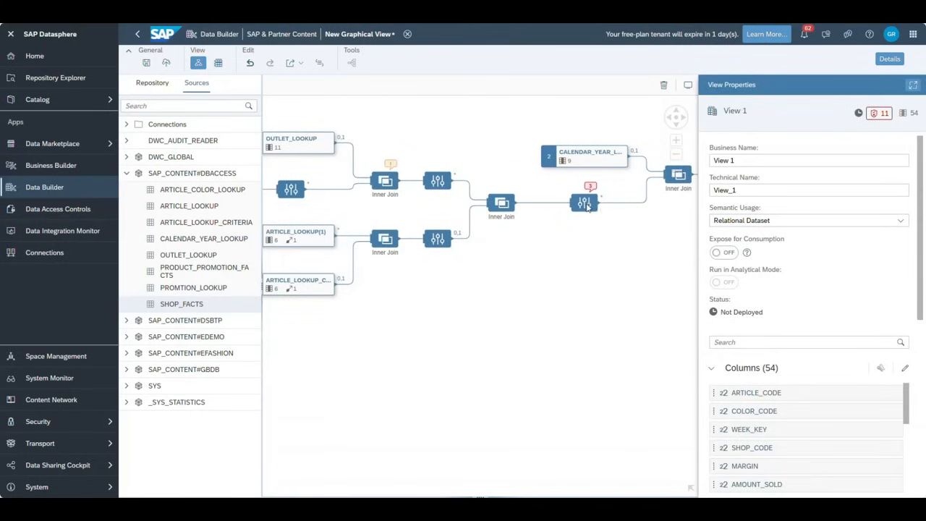
mouse_move(588, 206)
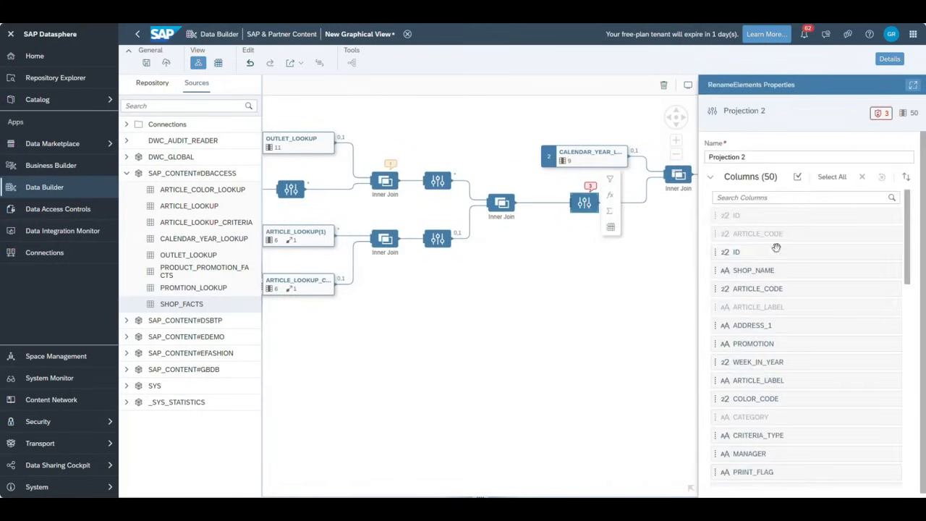
- Filter Projection 2's columns by 'sal' and rename the first SALE_PRICE to SALE_PRICE2
left_click(747, 197)
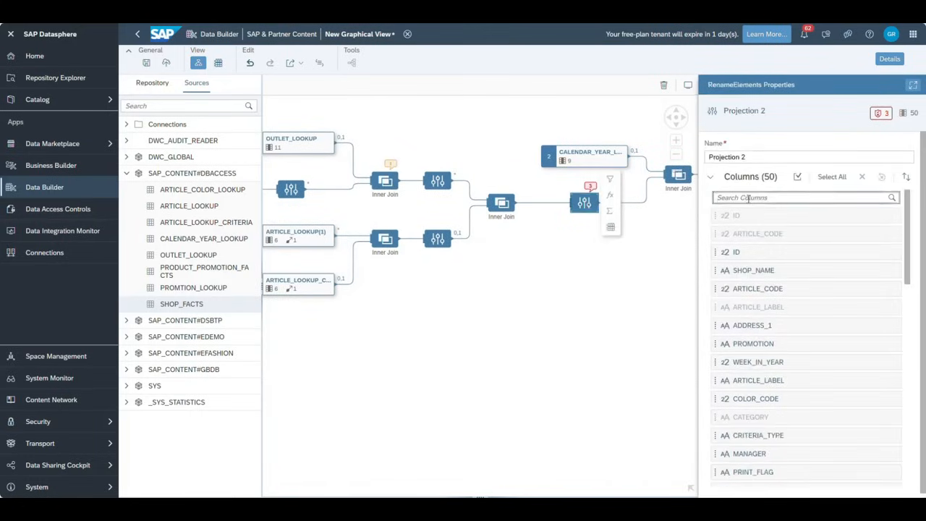
type("sal")
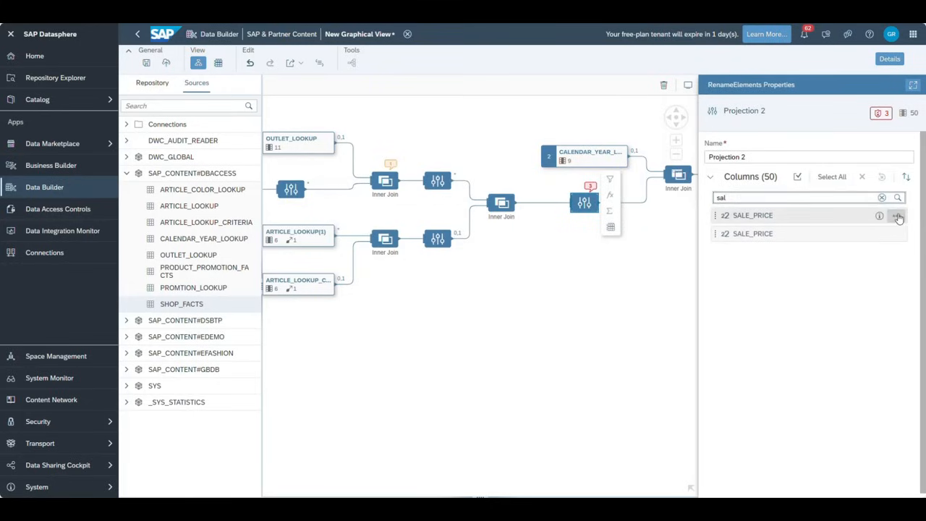
left_click(896, 217)
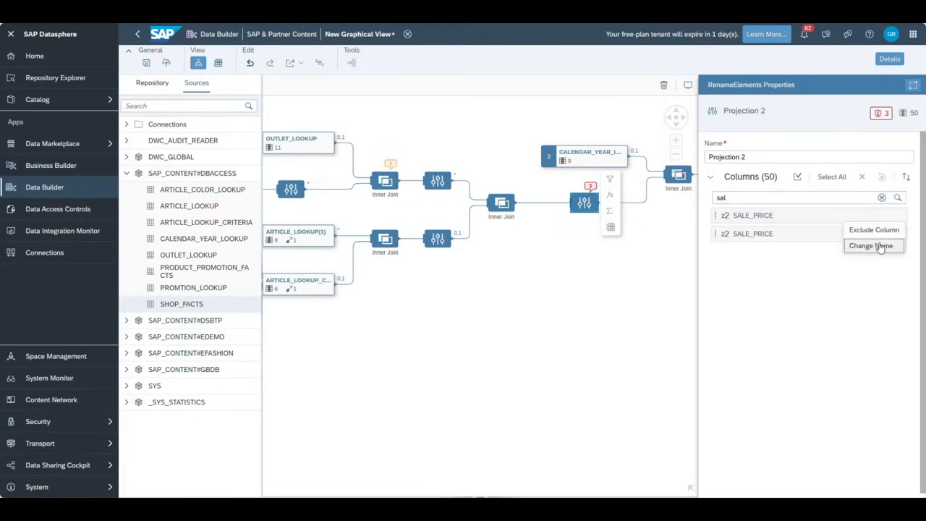
left_click(879, 246)
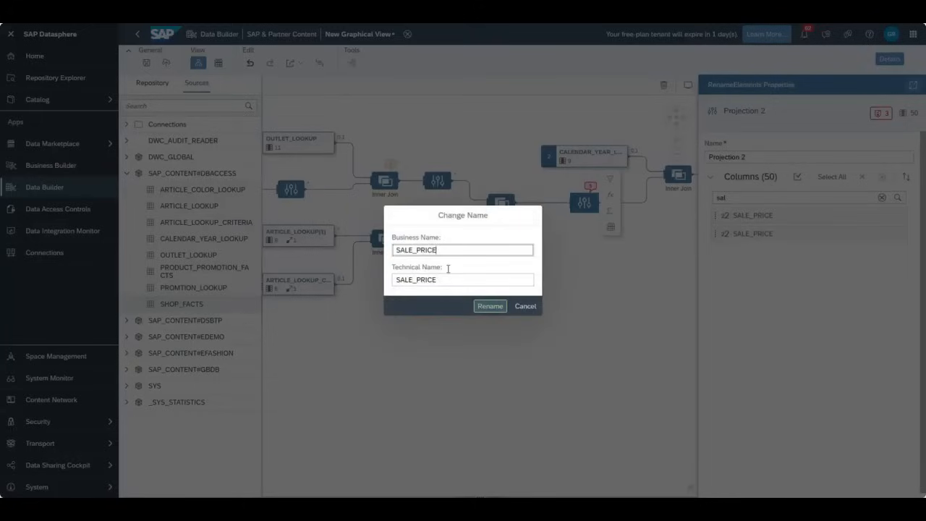
left_click(490, 305)
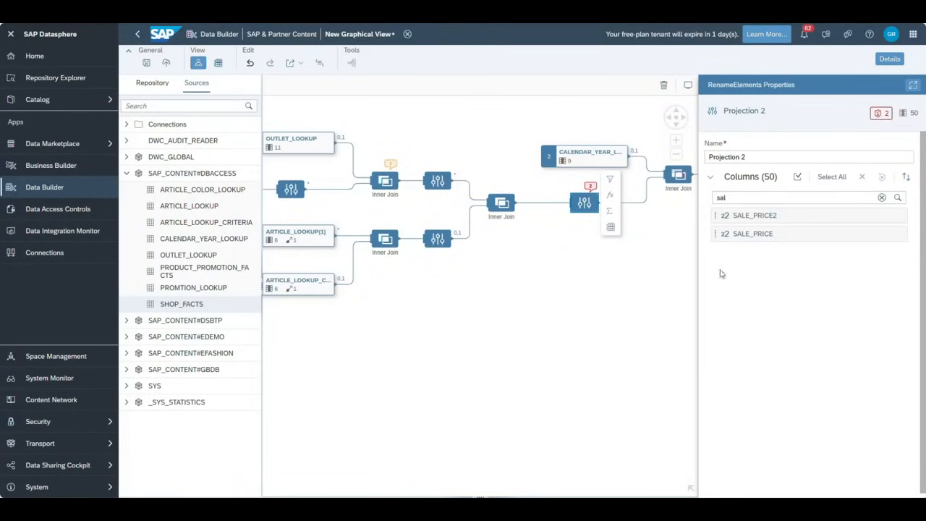
left_click(881, 197)
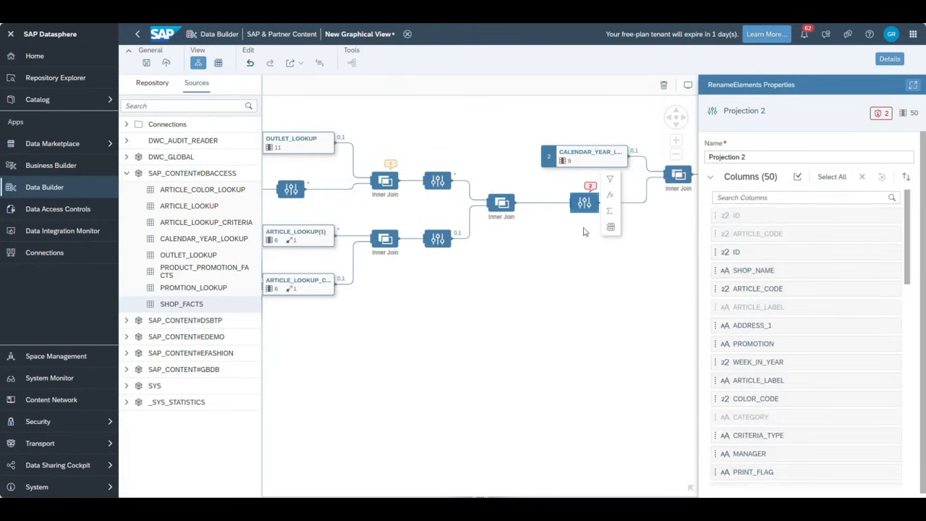
- Filter Projection 2's columns by 'fam' and exclude the duplicate FAMILY_NAME column
mouse_move(885, 120)
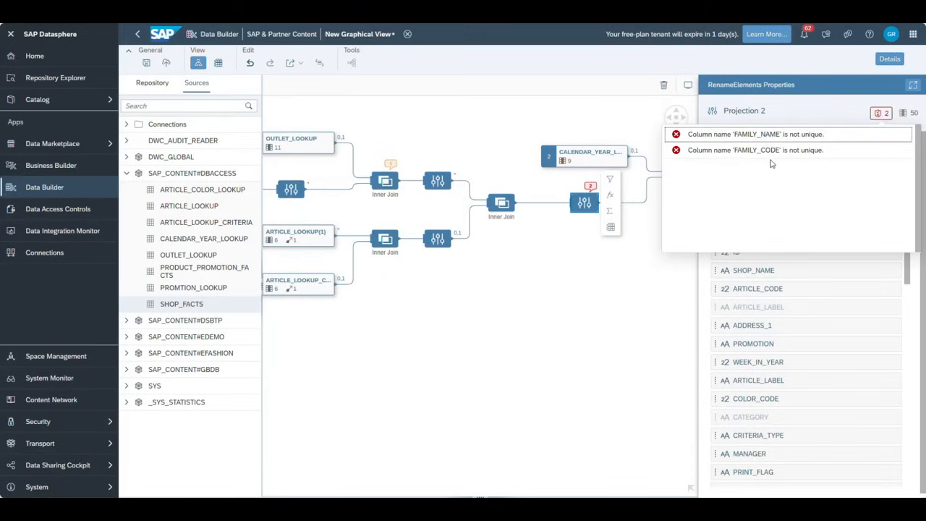
left_click(740, 198)
type("fami")
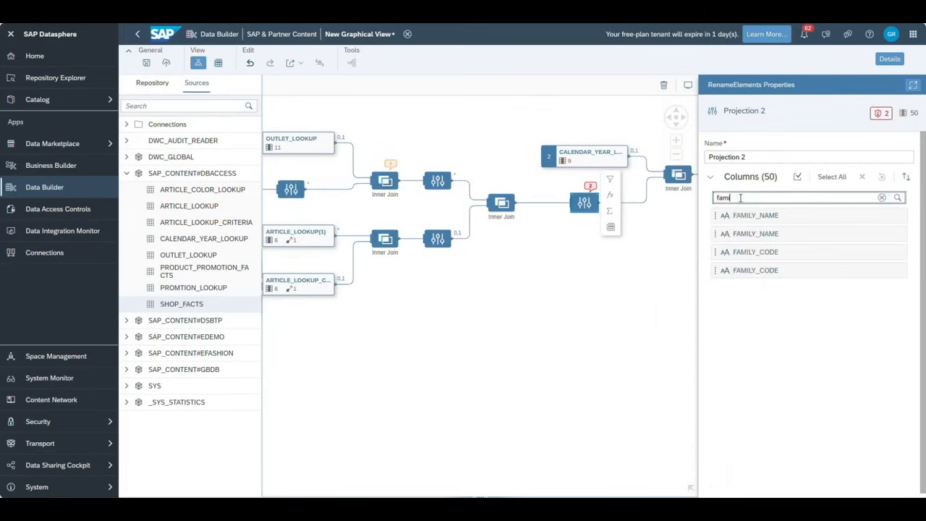
mouse_move(776, 227)
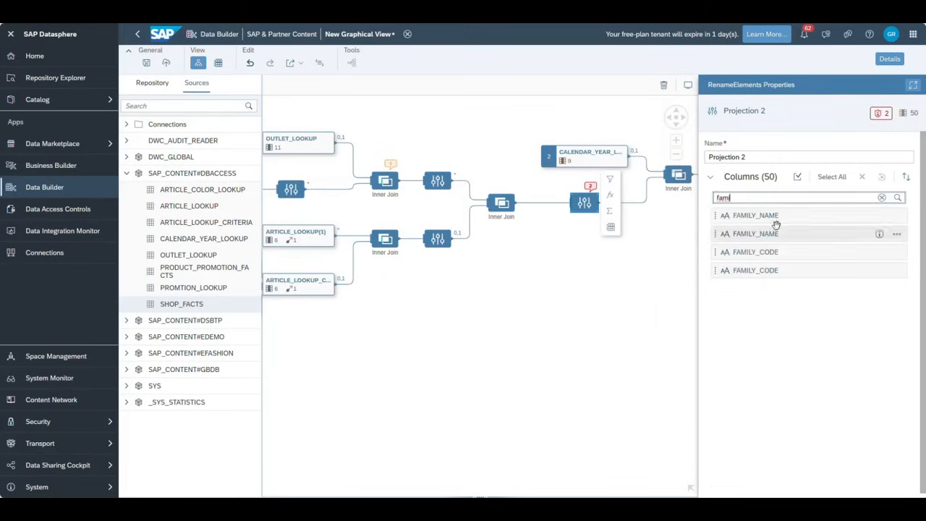
left_click(894, 235)
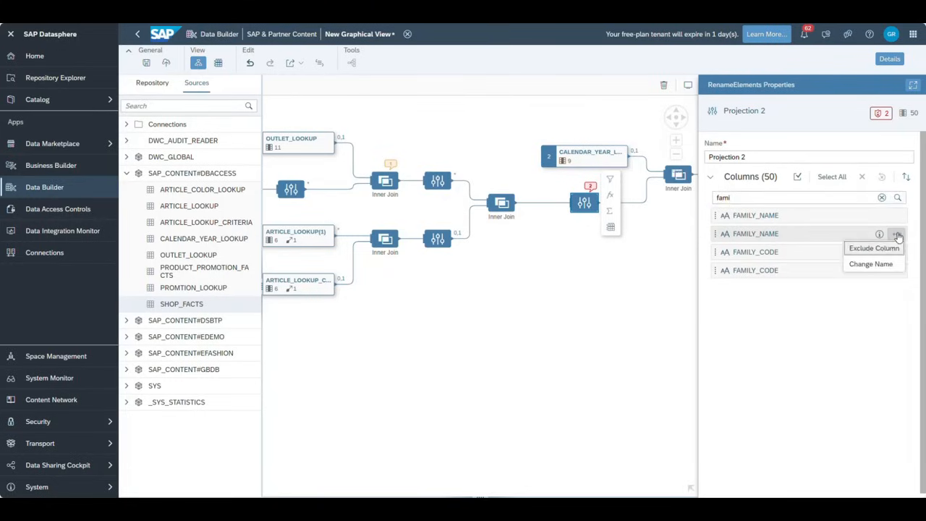
left_click(880, 250)
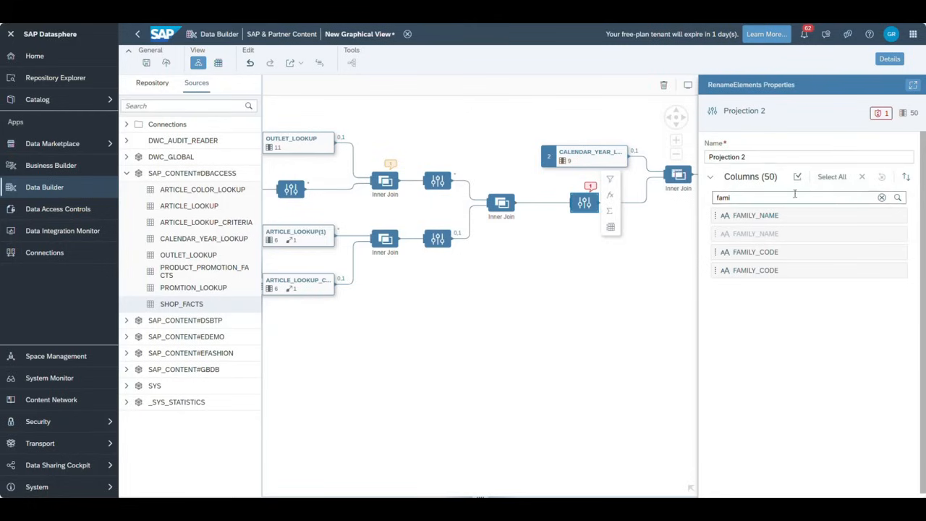
left_click(881, 197)
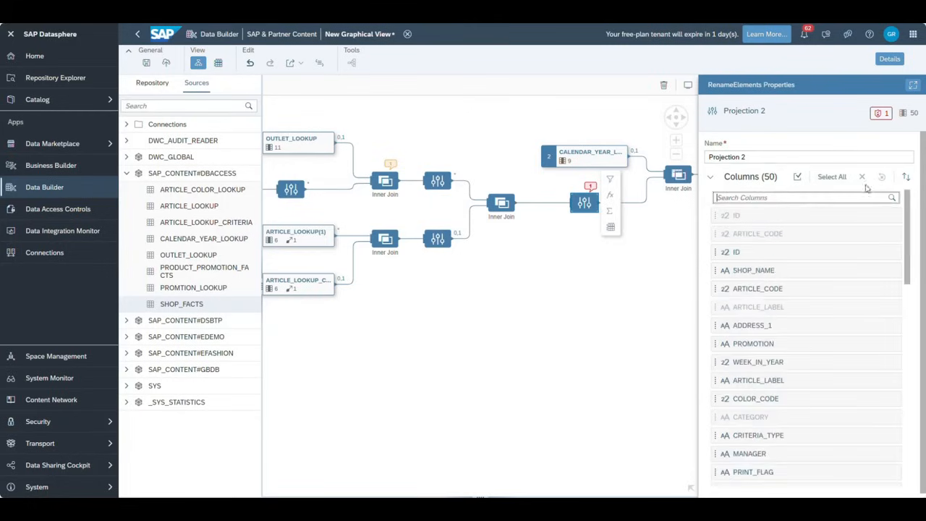
- Exclude the duplicate FAMILY_CODE column, leaving View 1 with 52 columns and 8 issues
left_click(880, 113)
left_click(770, 138)
left_click(752, 197)
type("famil")
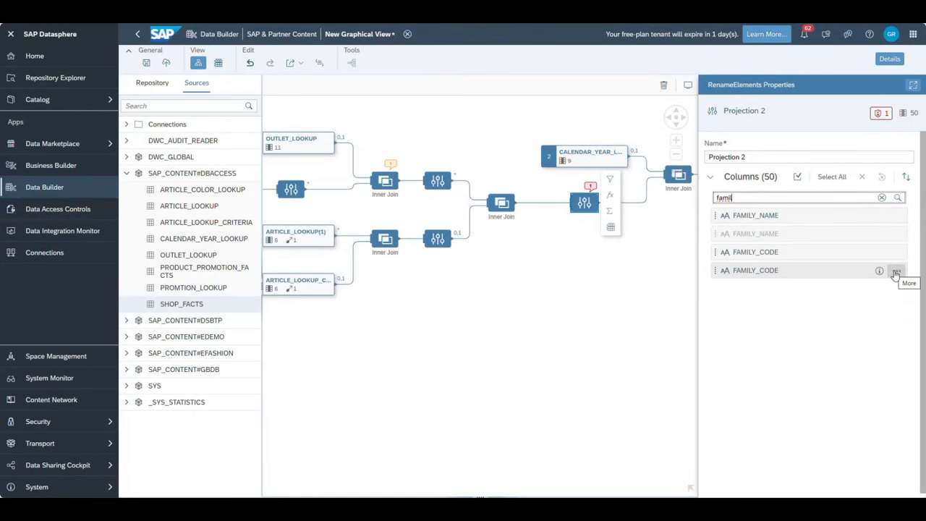
left_click(895, 274)
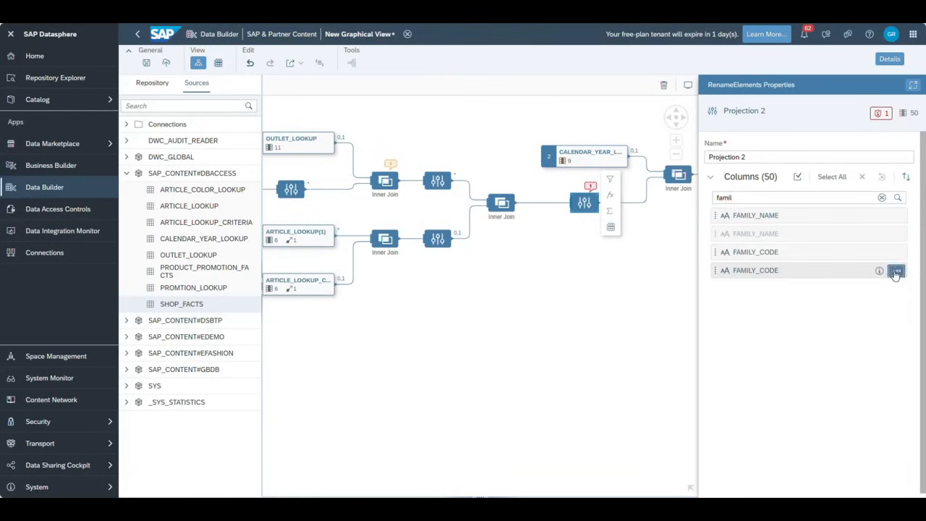
left_click(876, 285)
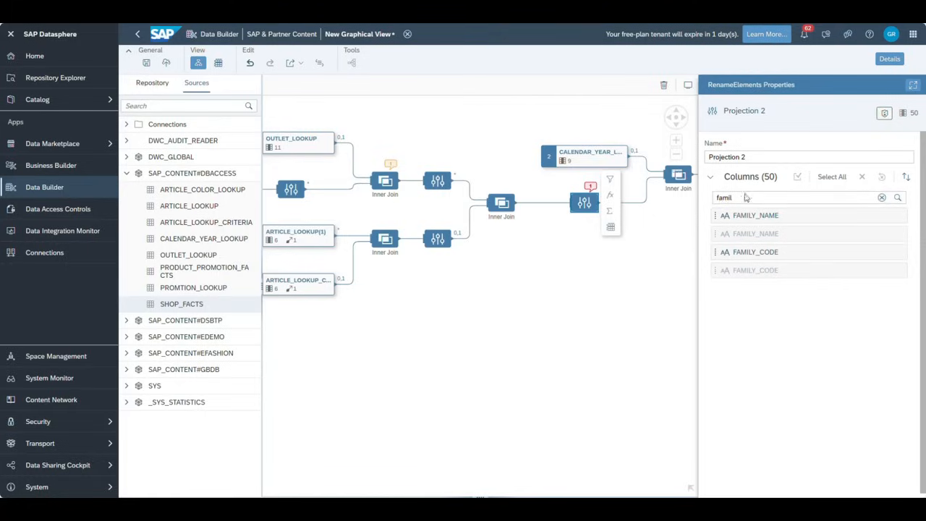
left_click_drag(654, 306, 434, 328)
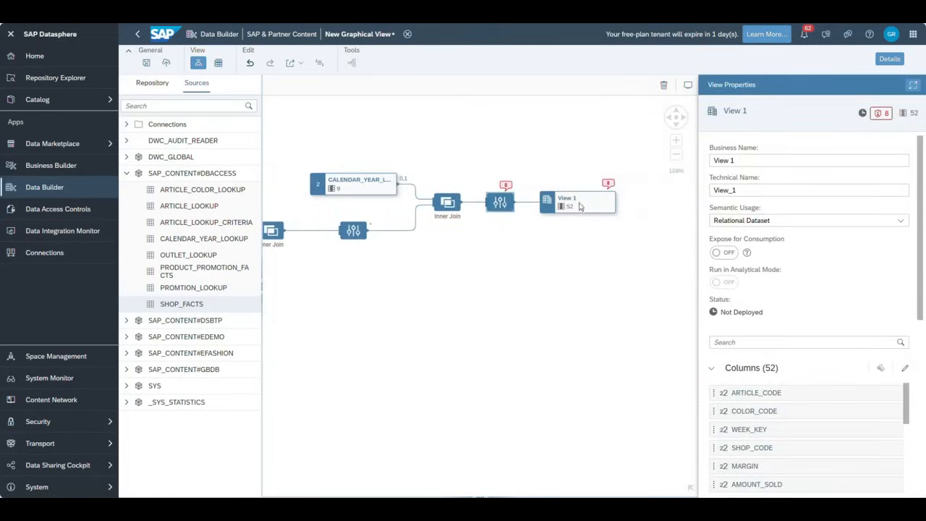
- Review Projection 1's column-name errors and trace the sources of both YEAR columns
left_click(499, 204)
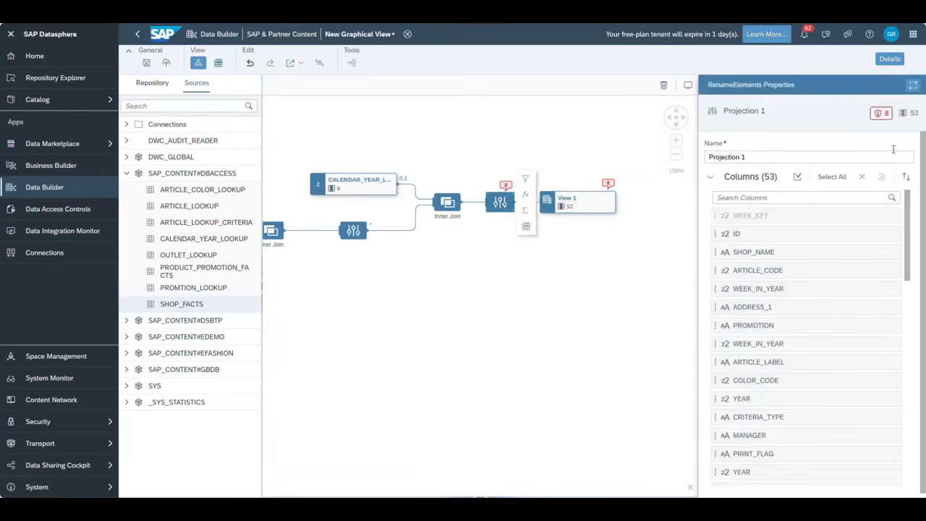
left_click(882, 114)
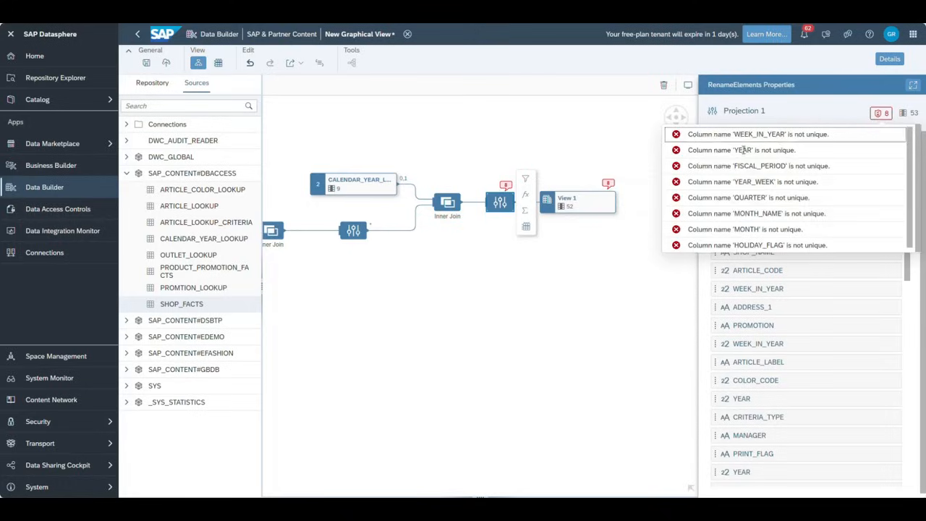
left_click(814, 123)
left_click(757, 197)
type("Year")
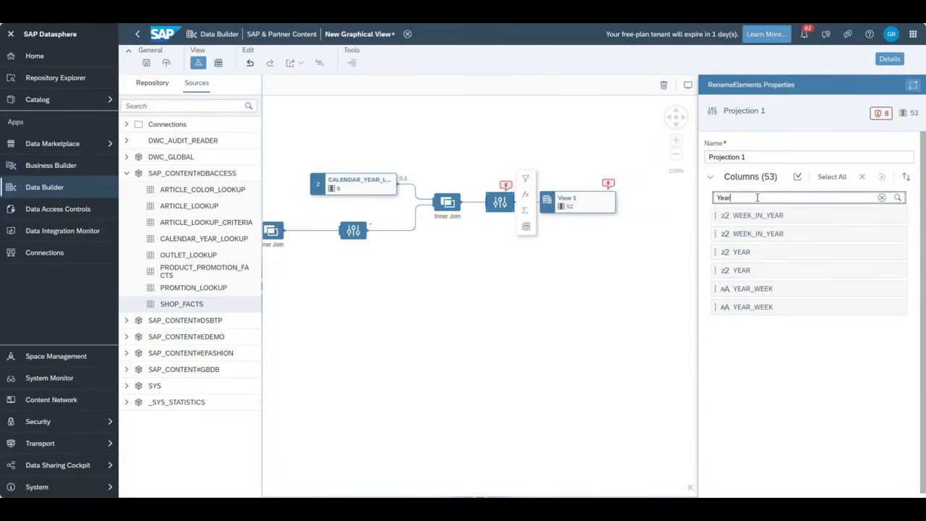
left_click(769, 253)
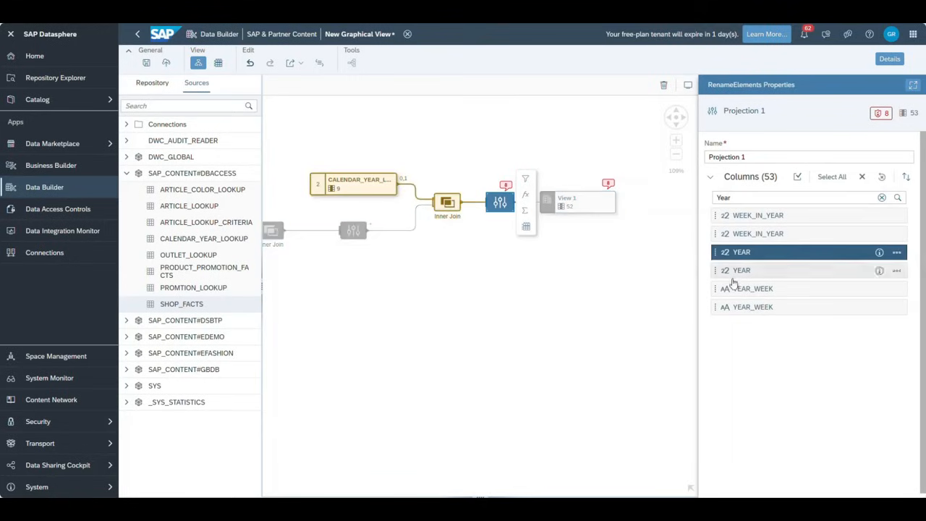
left_click(775, 272)
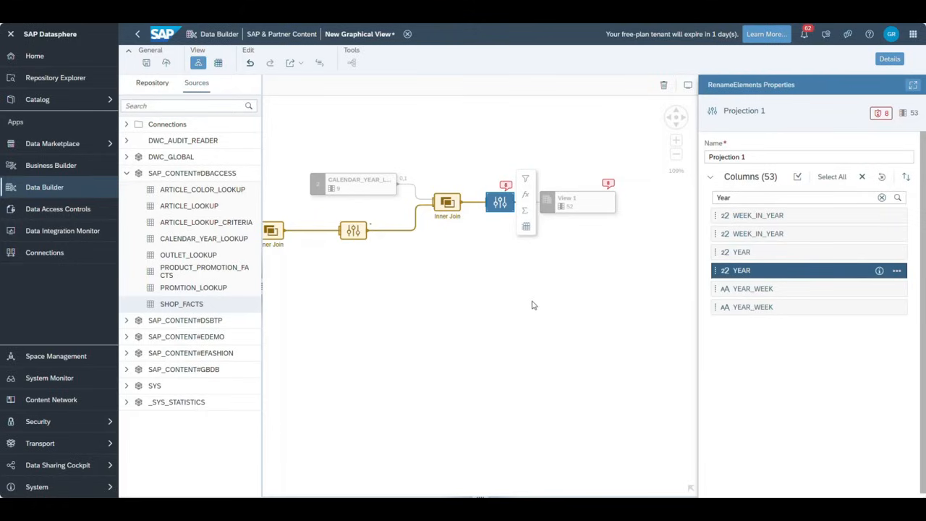
- Exclude one duplicate YEAR column from Projection 1, bringing View 1 to 44 columns
scroll(529, 304, "down", 5)
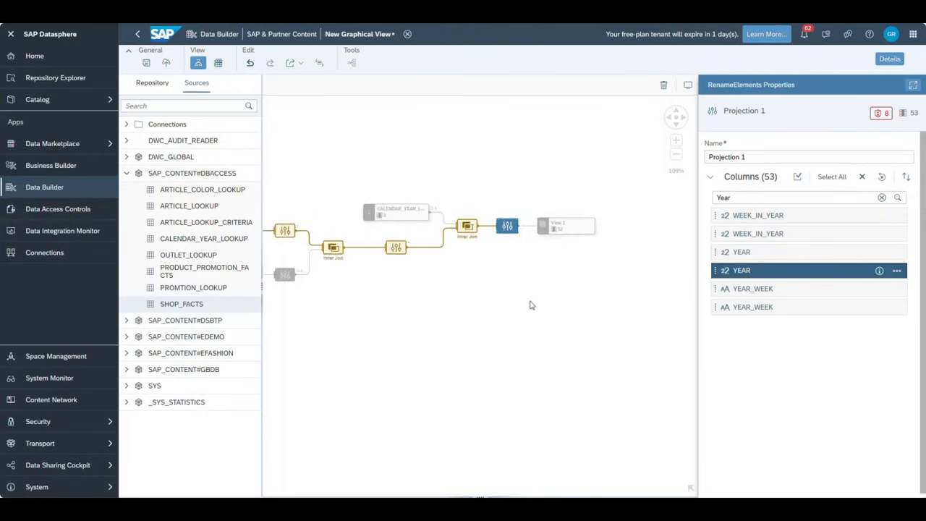
scroll(530, 306, "down", 5)
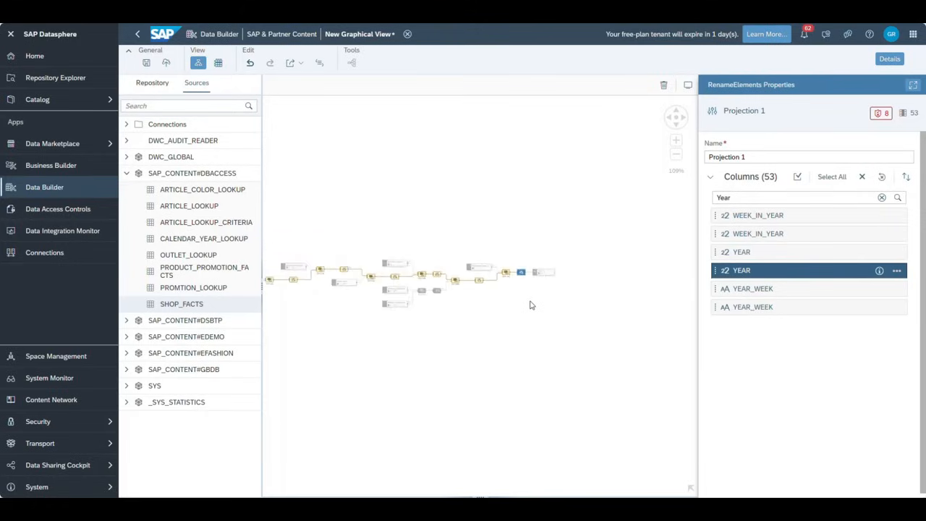
scroll(533, 308, "up", 1)
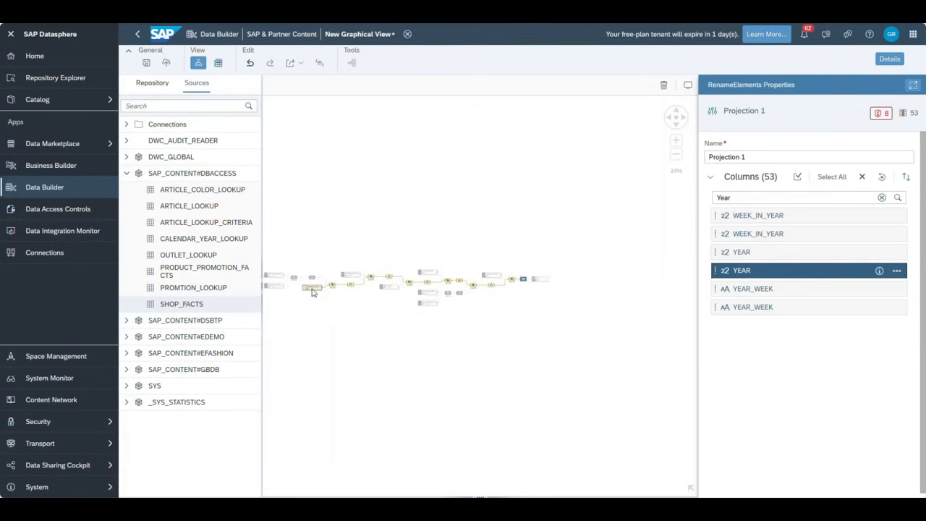
scroll(393, 347, "up", 3)
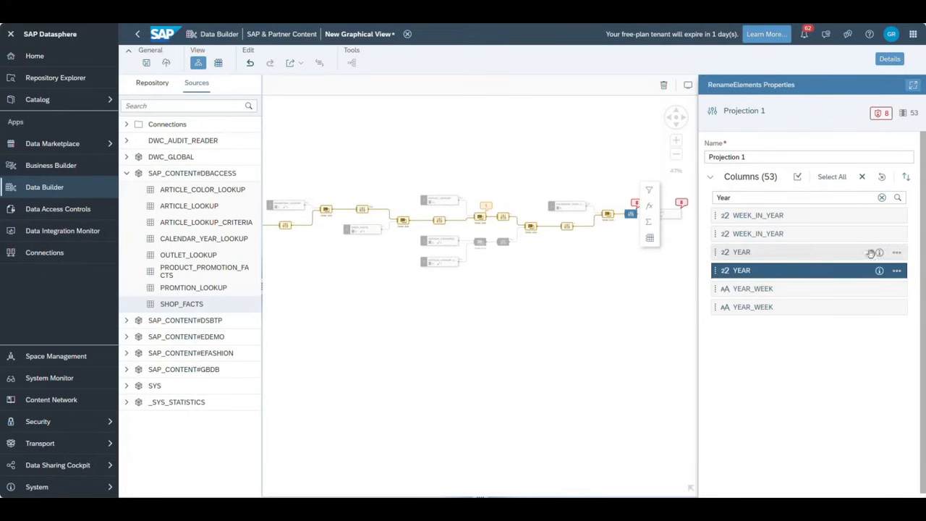
left_click(895, 269)
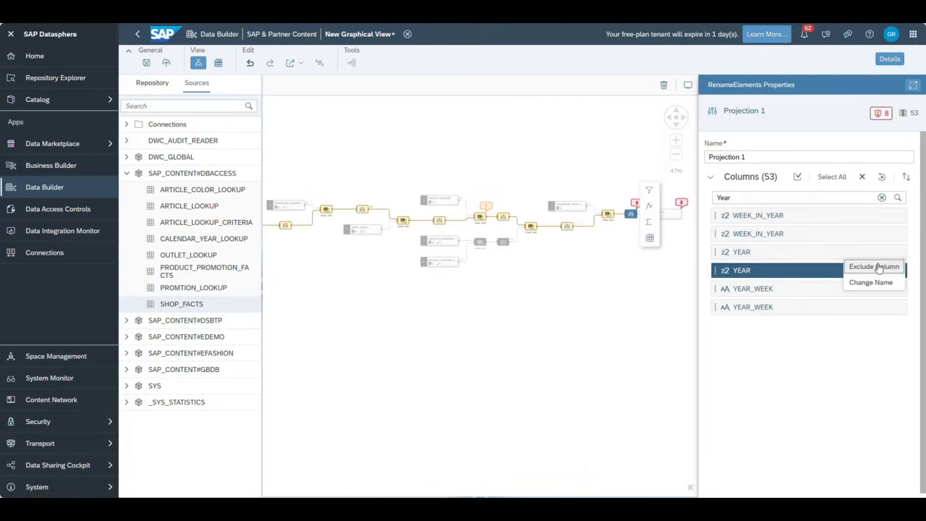
left_click(878, 267)
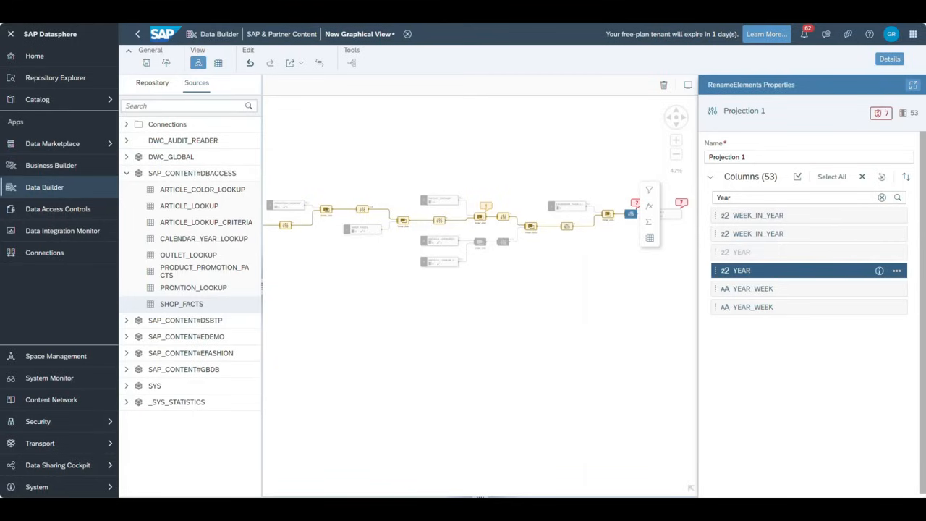
left_click(665, 323)
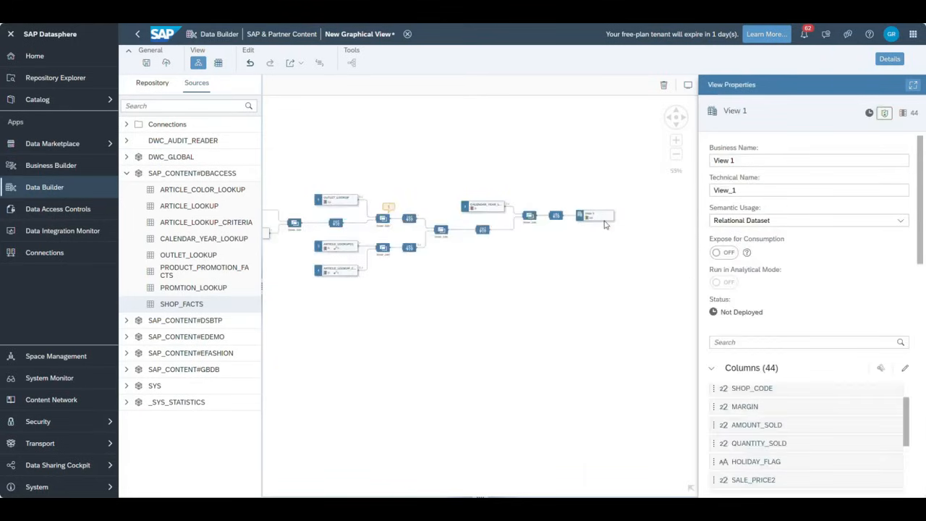
- Set the Business Name to ADS_eFashion and semantic usage to Analytical Dataset (deprecated)
mouse_move(393, 341)
left_mouse_down()
mouse_move(583, 366)
mouse_move(663, 353)
mouse_move(397, 337)
left_mouse_up()
left_click(749, 159)
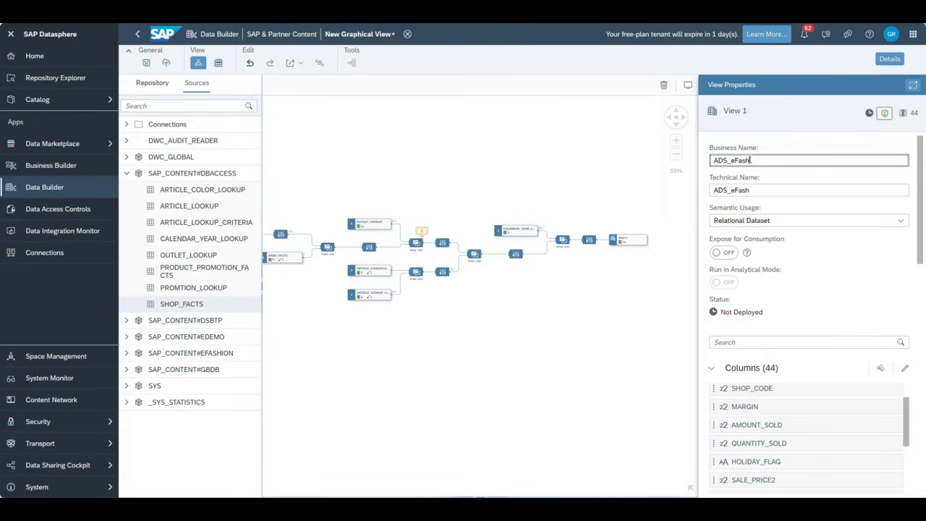
type("on")
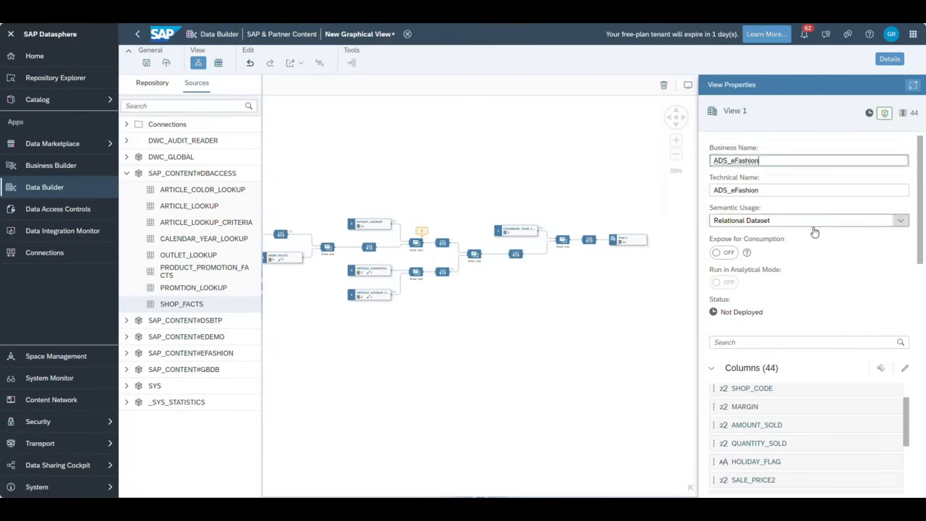
left_click(899, 221)
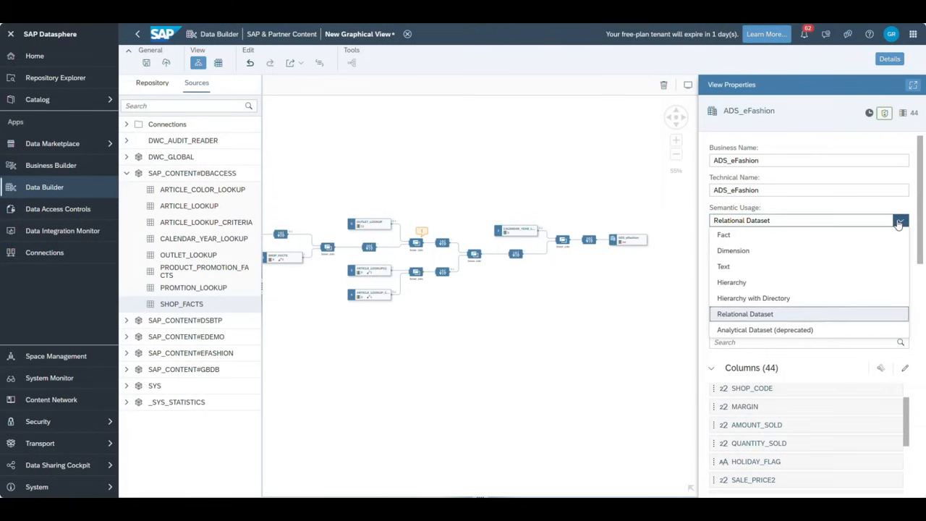
left_click(752, 331)
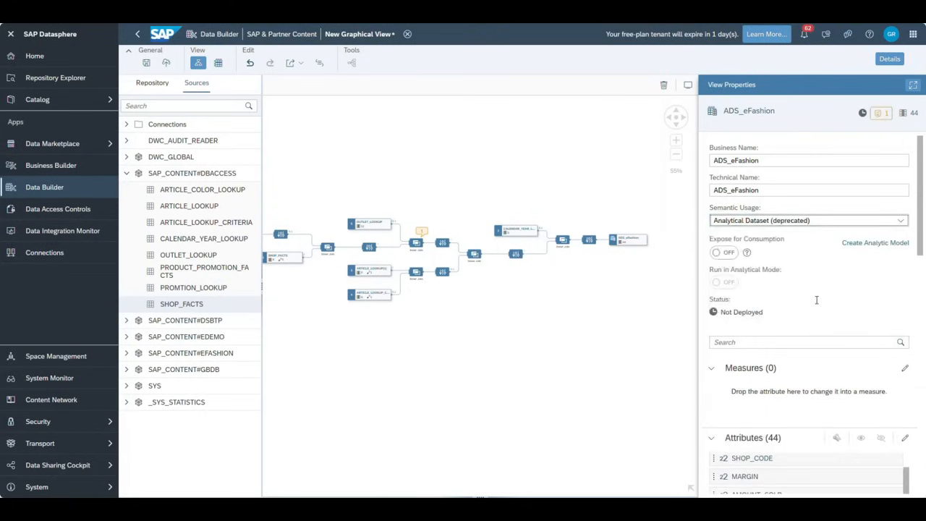
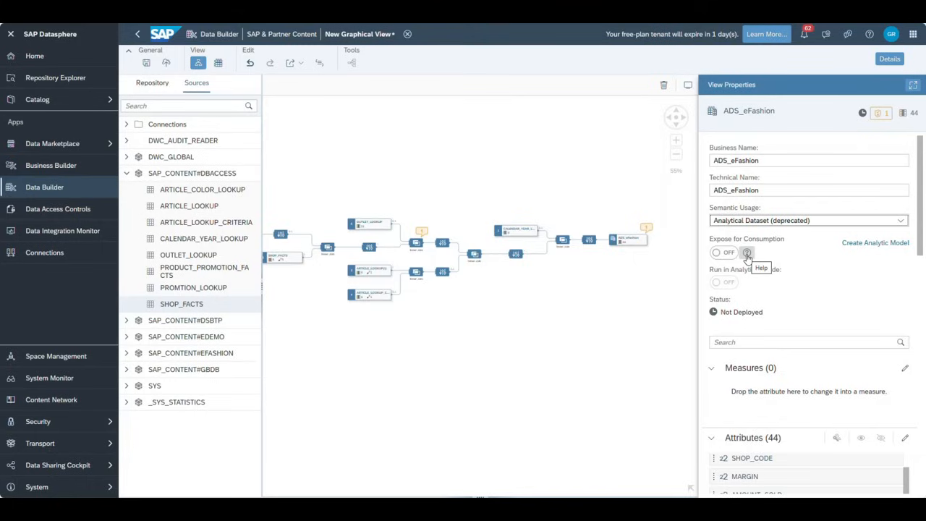
- Turn on Expose for Consumption for ADS_eFashion and list its one error and one warning
left_click(721, 252)
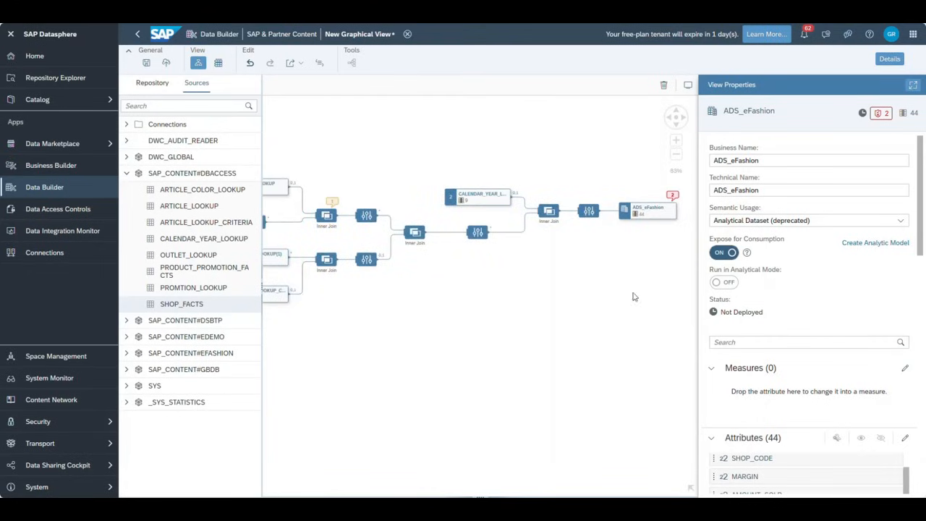
left_click(880, 112)
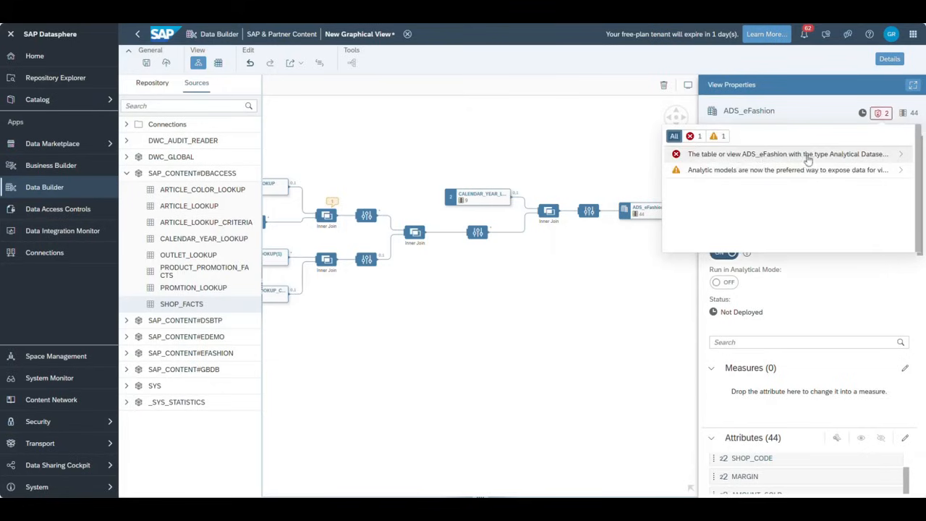
- Read the validation error details, then scroll through the view's column list
left_click(886, 155)
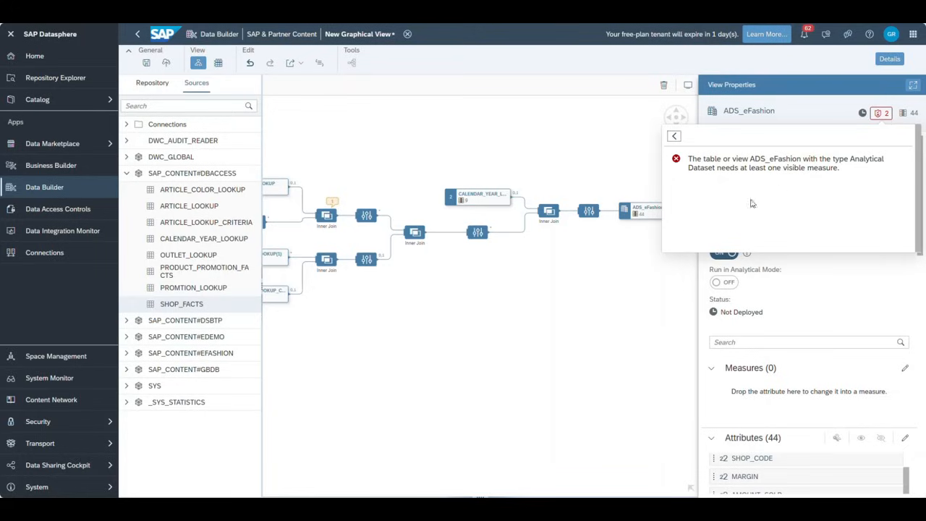
left_click(615, 298)
scroll(831, 383, "down", 2)
scroll(841, 417, "down", 4)
scroll(920, 282, "down", 5)
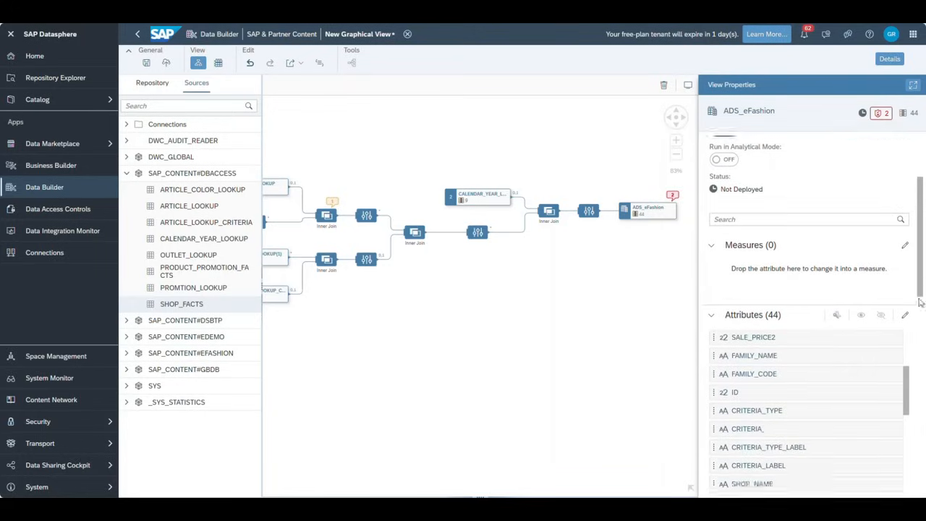
scroll(842, 273, "up", 2)
scroll(841, 273, "down", 8)
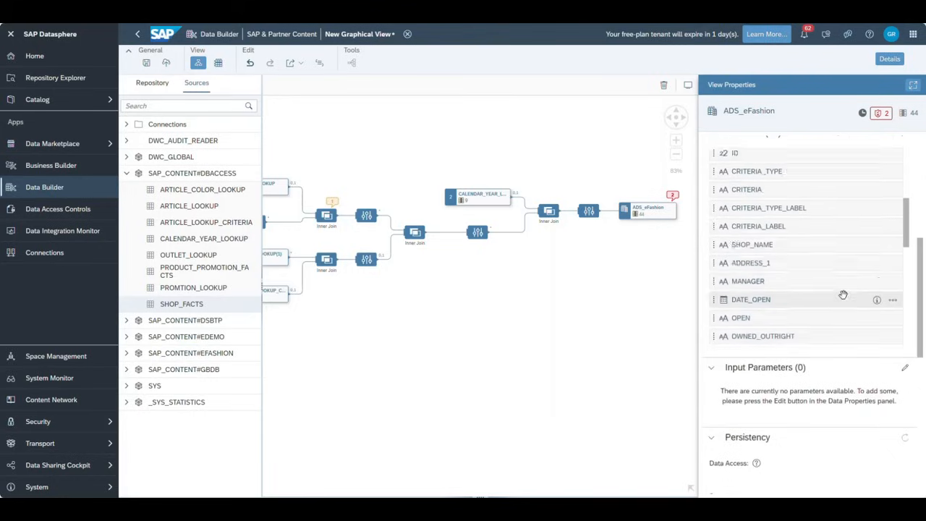
scroll(831, 322, "down", 5)
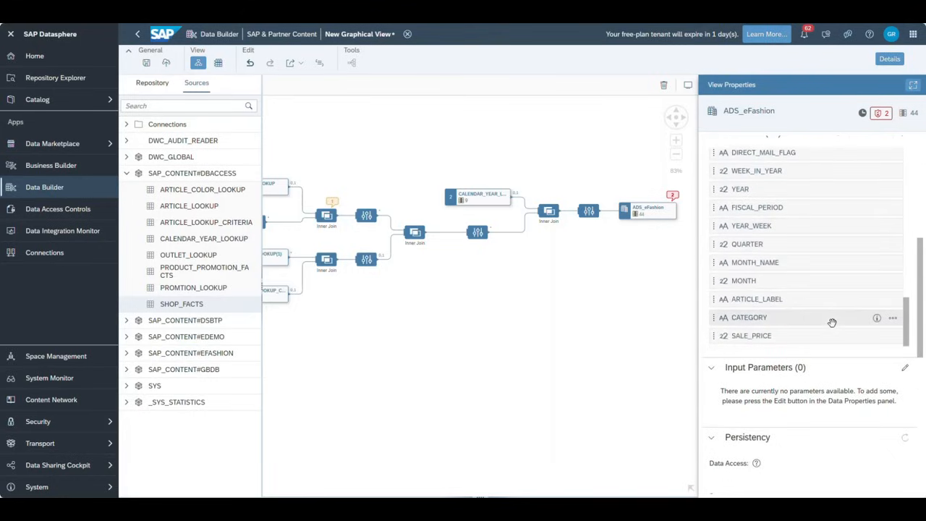
- Change SALE_PRICE and QUANTITY_SOLD to measures via each column's menu
left_click(892, 336)
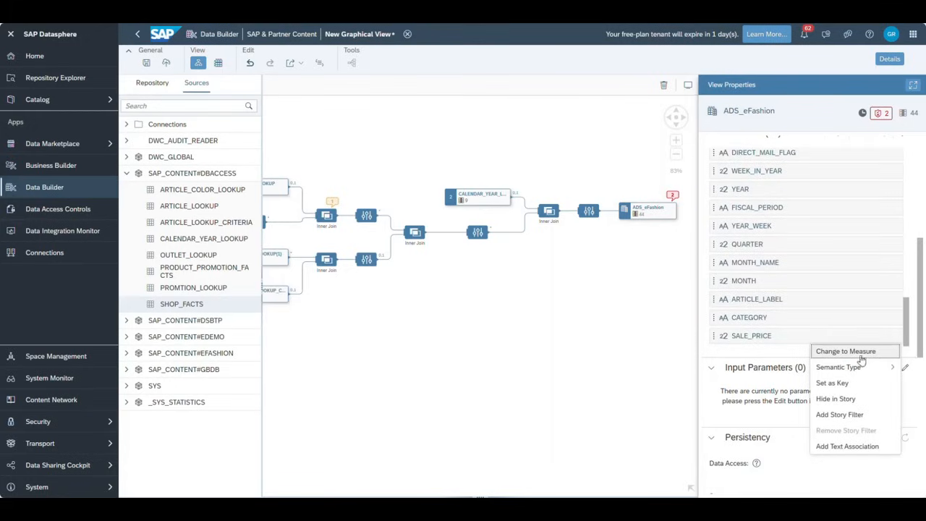
left_click(854, 353)
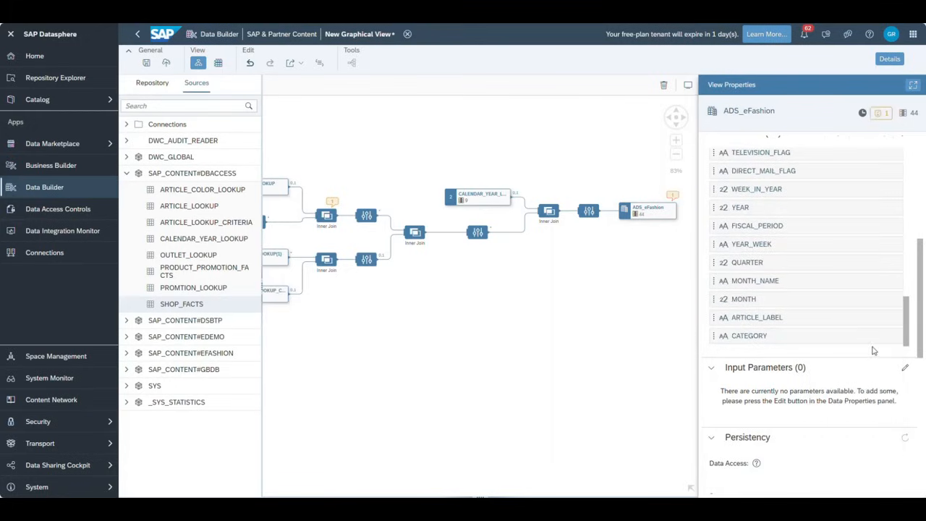
scroll(884, 305, "up", 3)
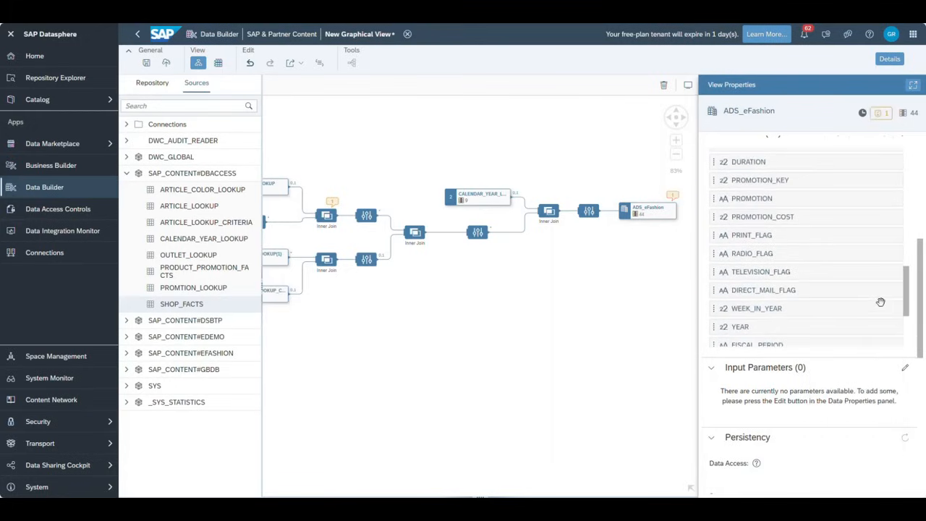
scroll(880, 302, "up", 5)
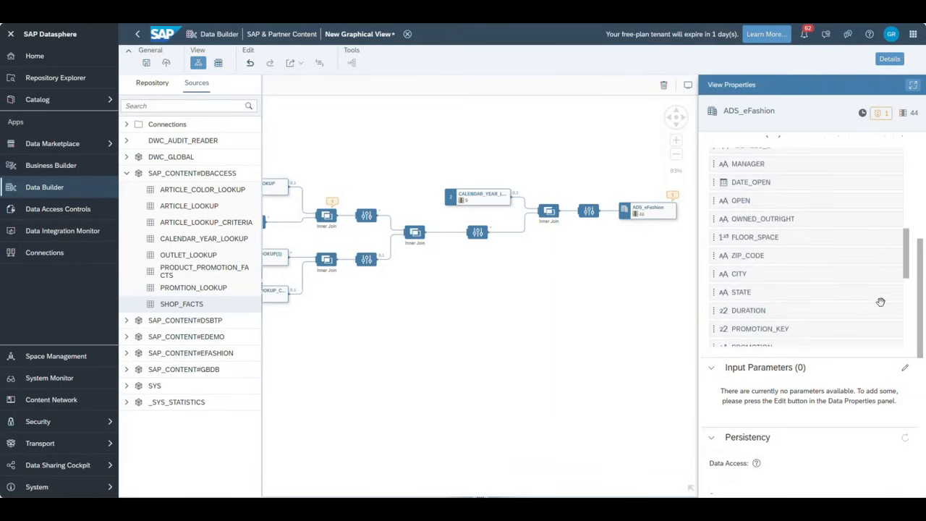
scroll(878, 300, "up", 10)
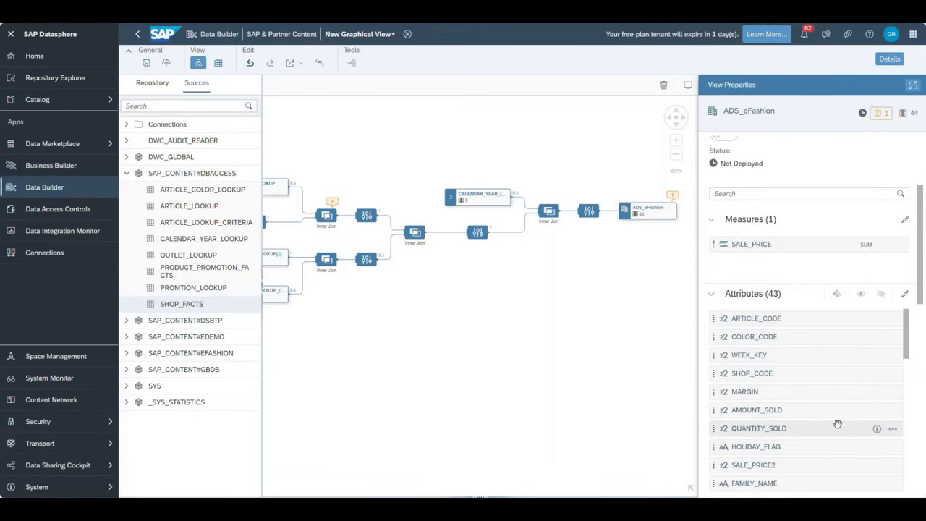
left_click(893, 429)
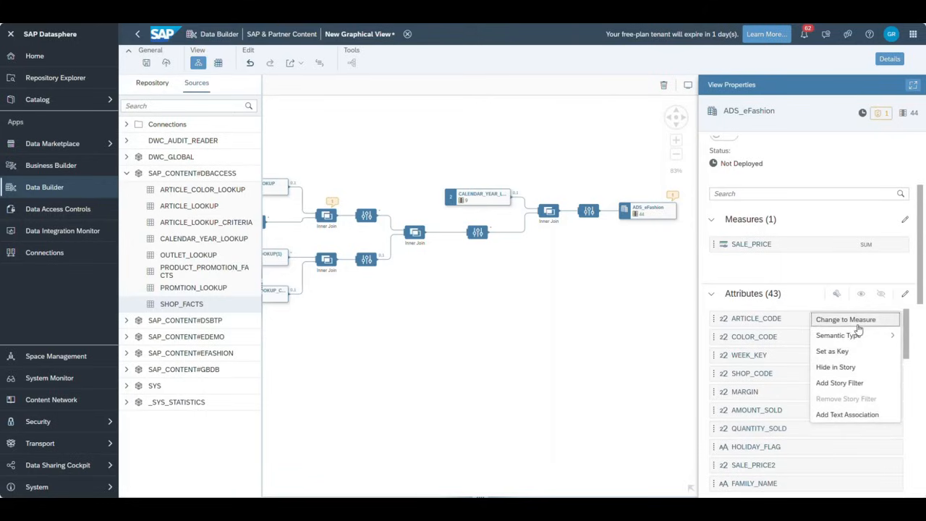
left_click(852, 319)
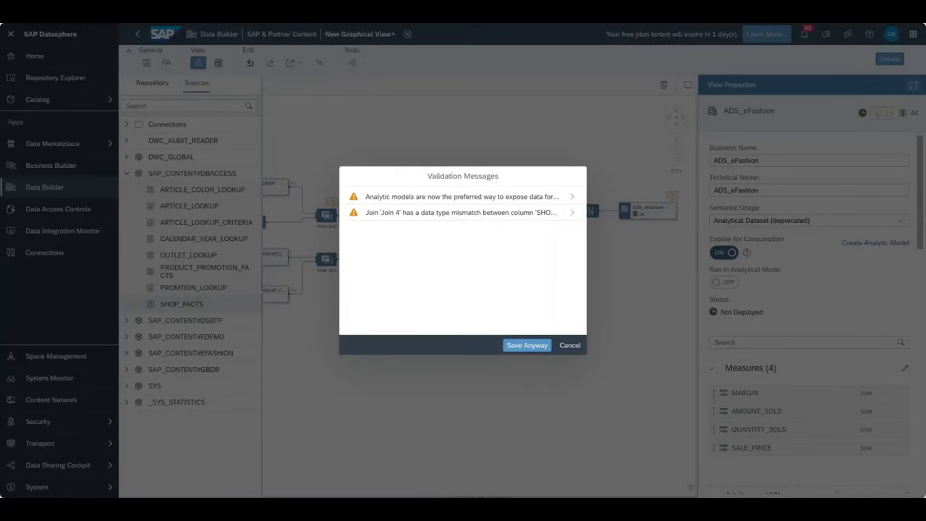
- Save the view as ADS_eFashion despite the warnings, deploying it
left_click(531, 345)
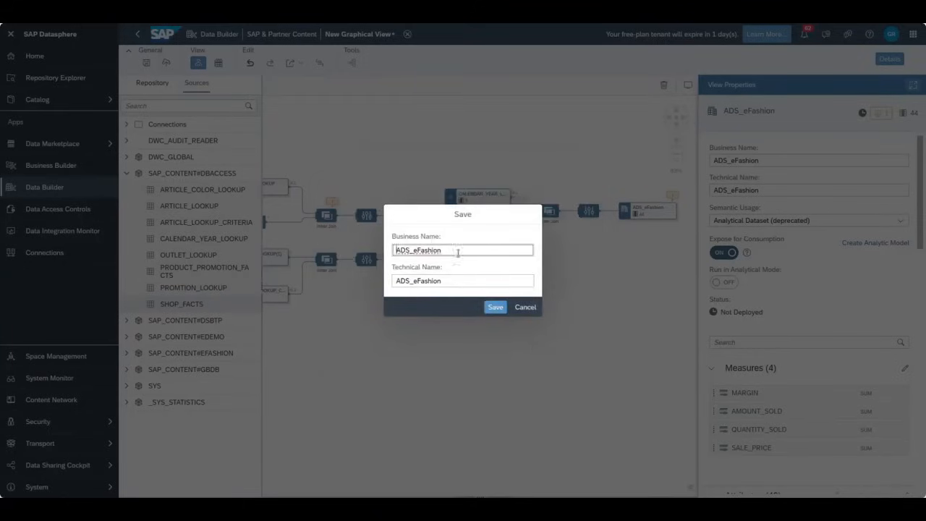
left_click(495, 307)
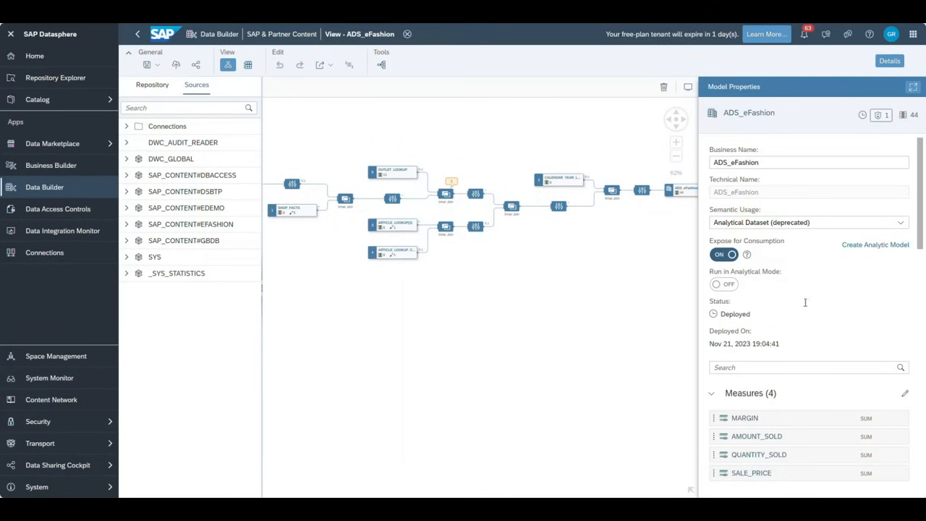
scroll(759, 291, "down", 2)
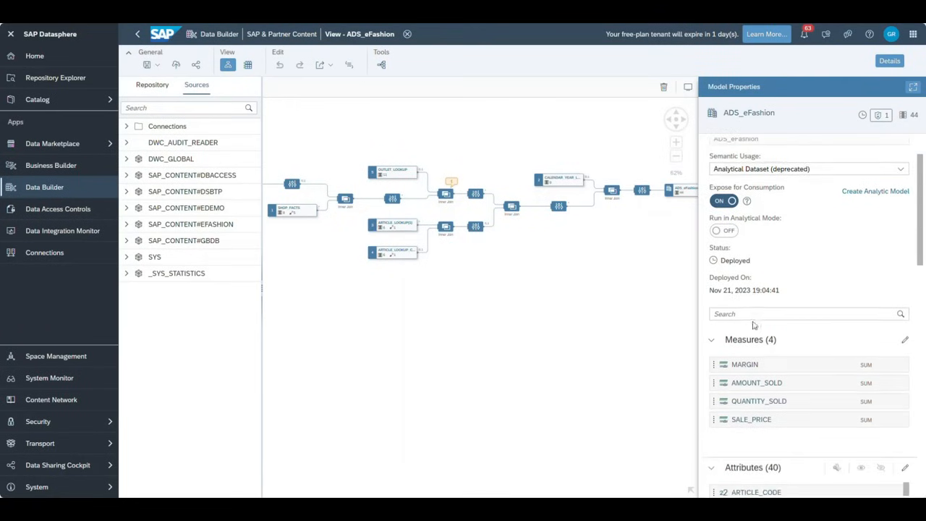
scroll(734, 275, "down", 2)
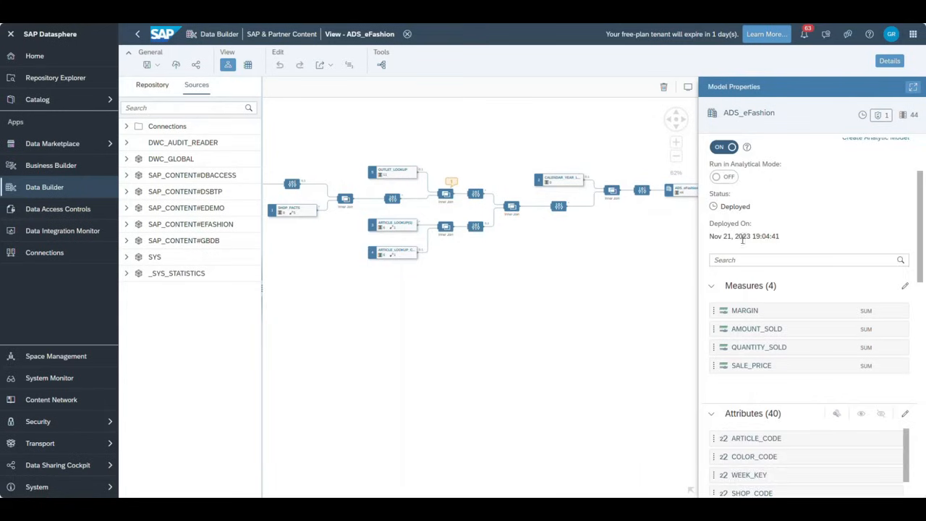
scroll(743, 240, "up", 4)
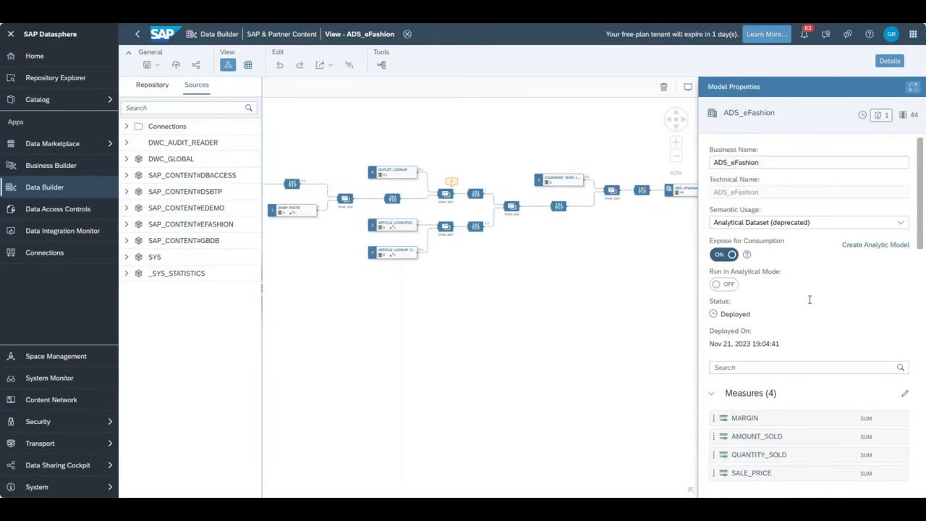
scroll(810, 310, "down", 15)
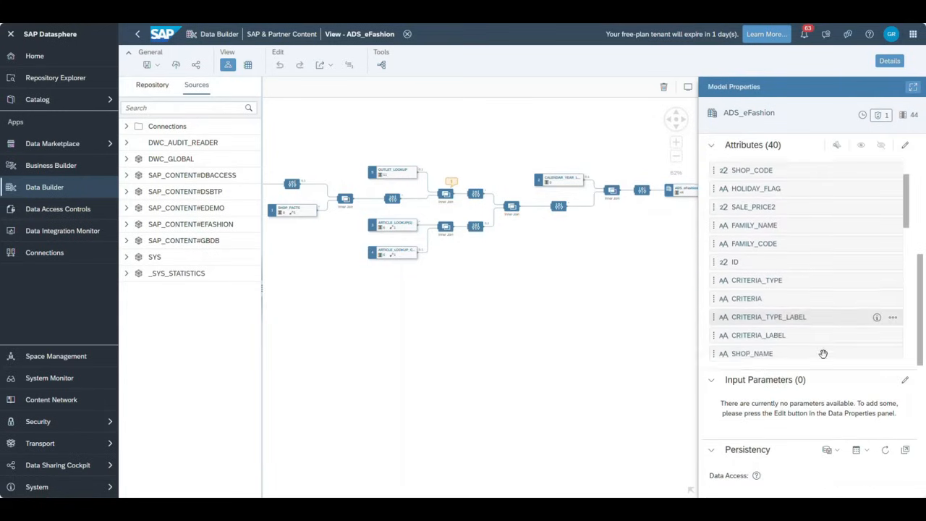
scroll(839, 434, "down", 3)
scroll(802, 388, "down", 4)
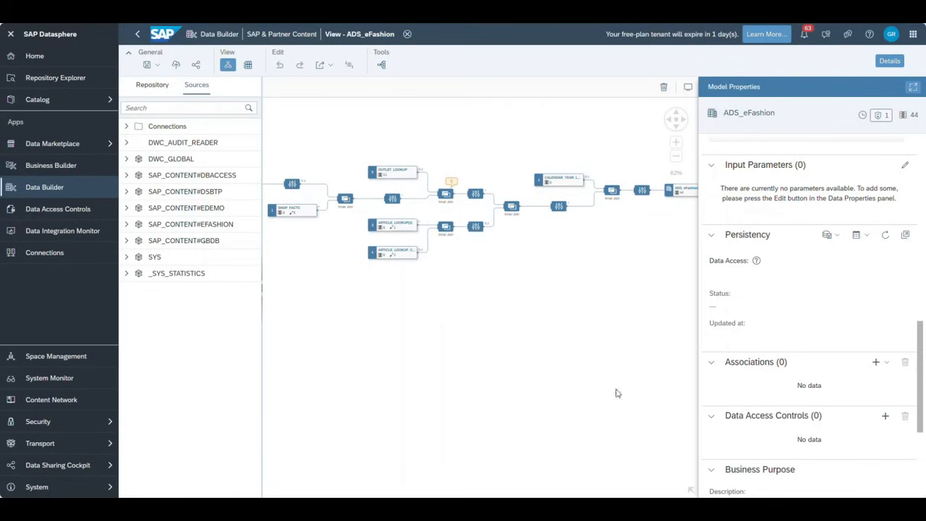
left_click_drag(632, 311, 541, 311)
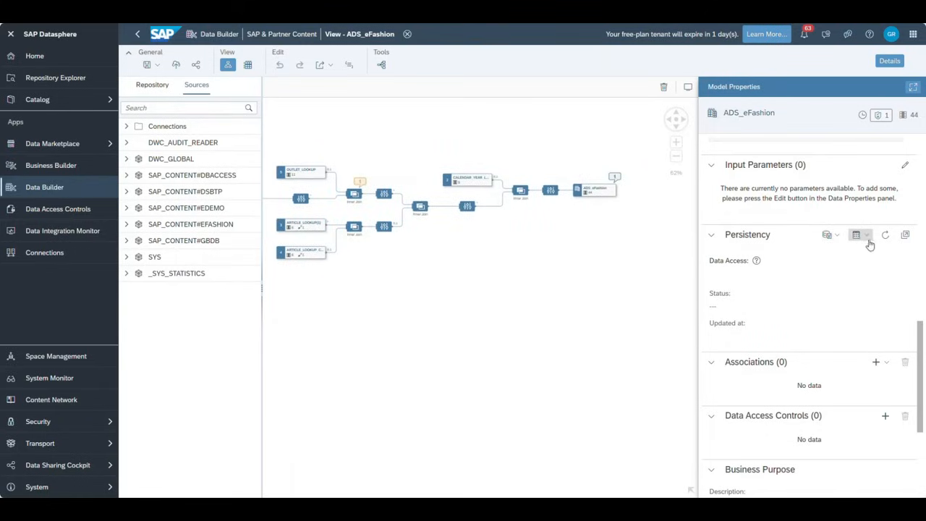
- Start a Simple Schedule for ADS_eFashion's data persistence, then cancel and discard it
left_click(829, 235)
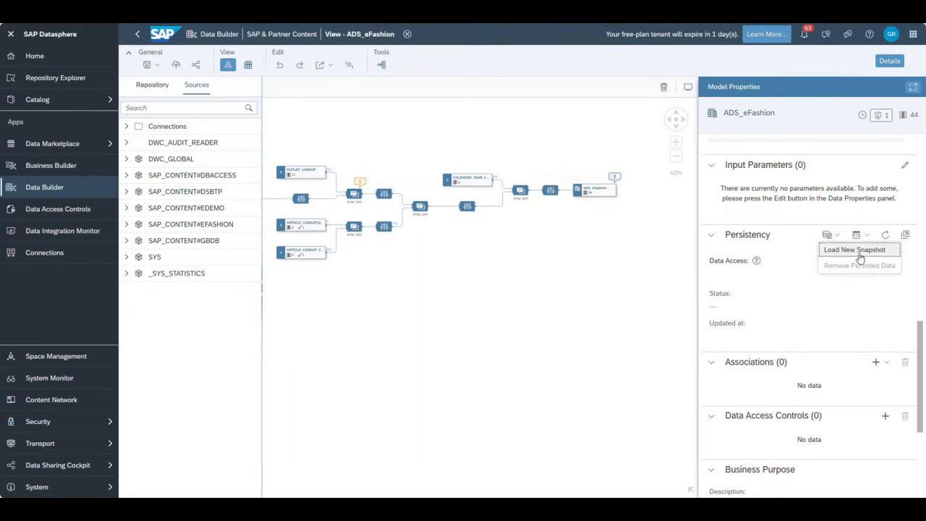
left_click(857, 235)
left_click(878, 251)
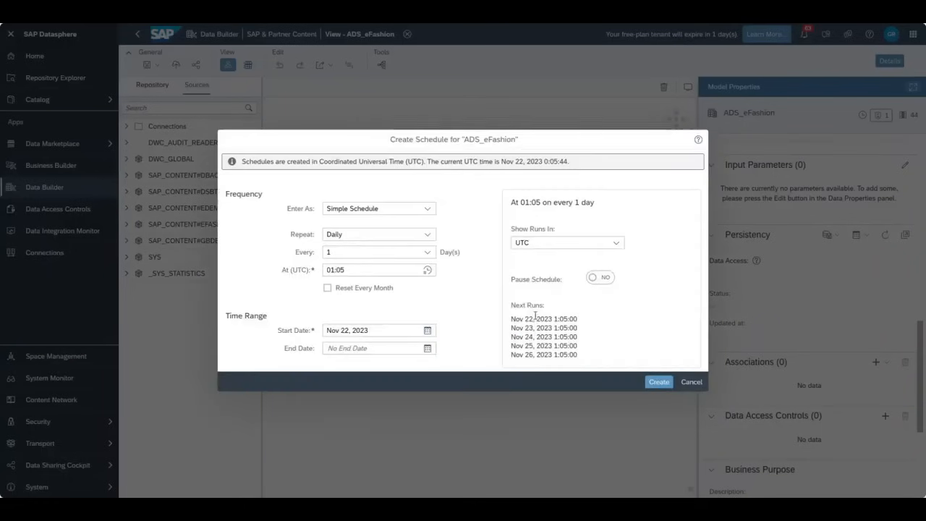
left_click(430, 225)
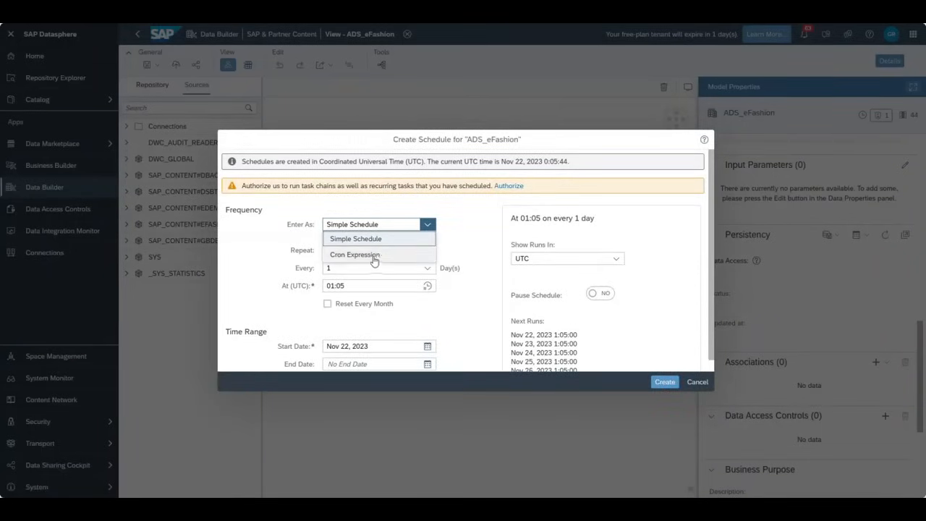
left_click(463, 228)
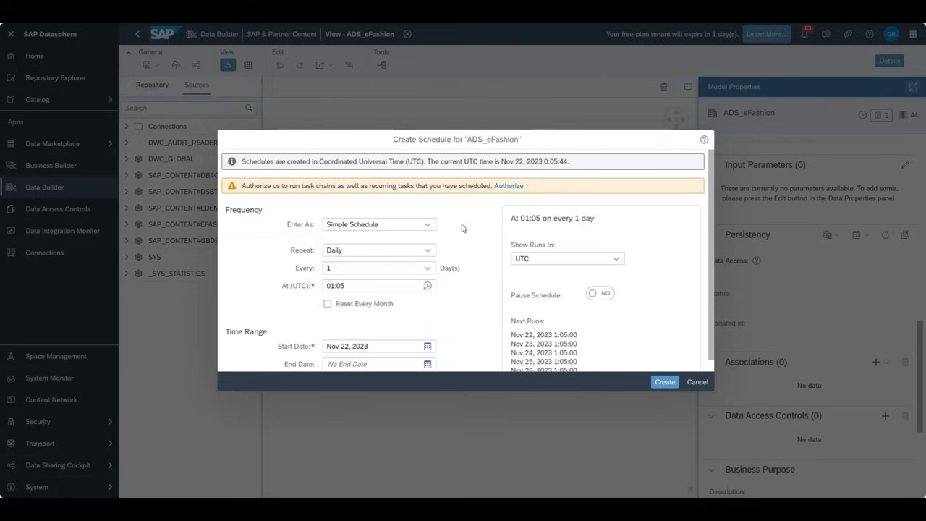
scroll(427, 310, "down", 1)
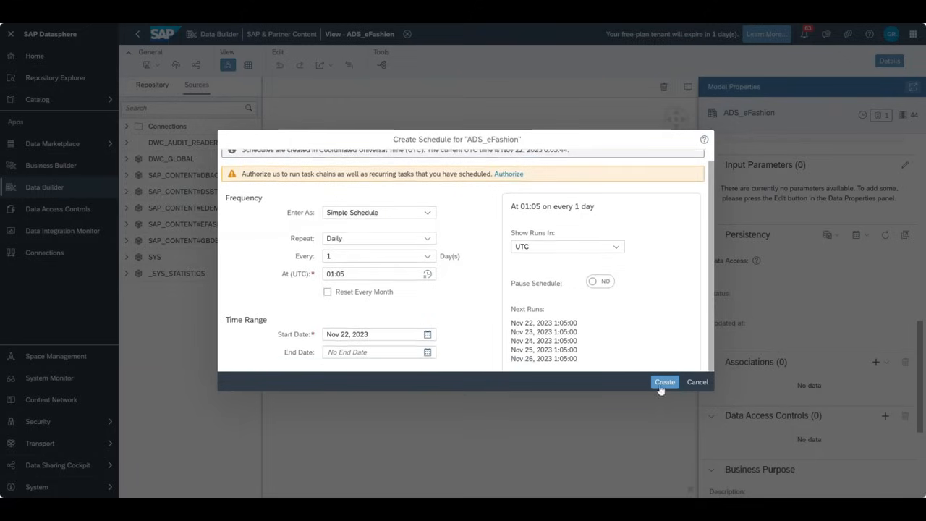
left_click(697, 382)
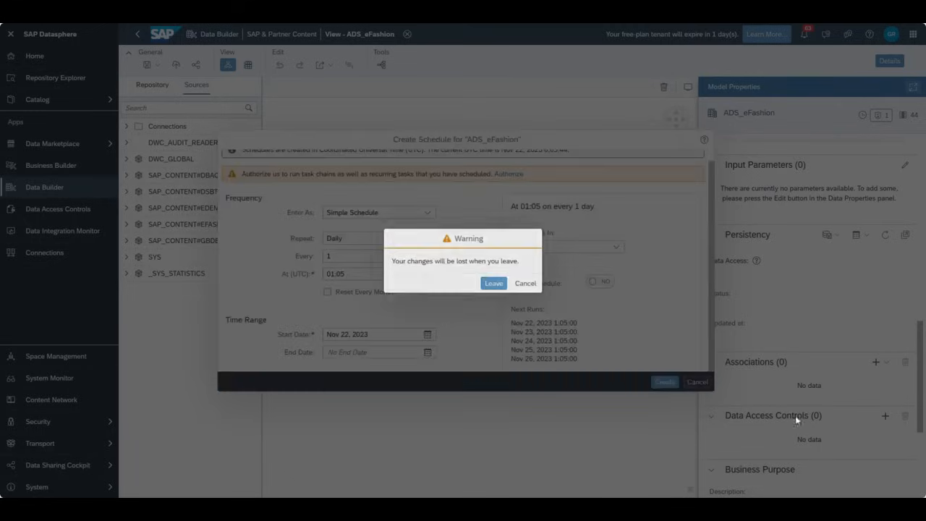
left_click(520, 287)
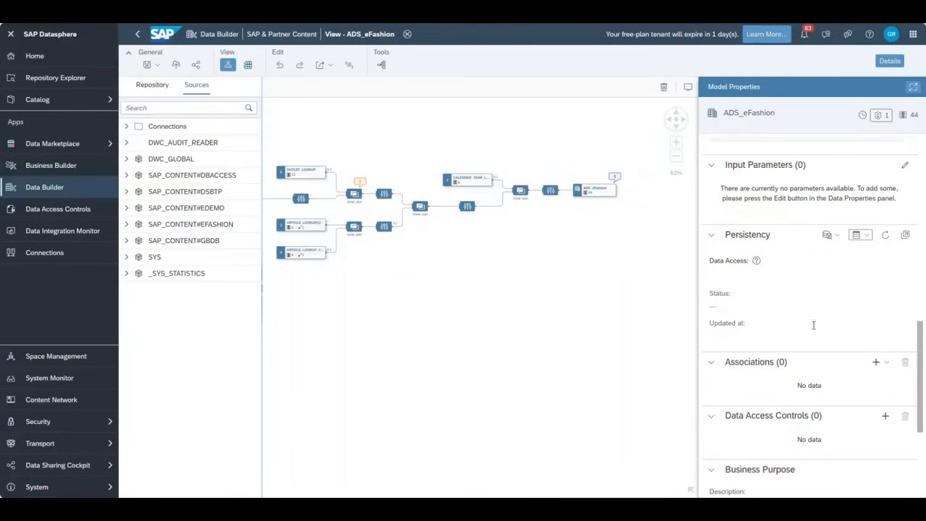
scroll(802, 322, "down", 3)
scroll(791, 316, "up", 2)
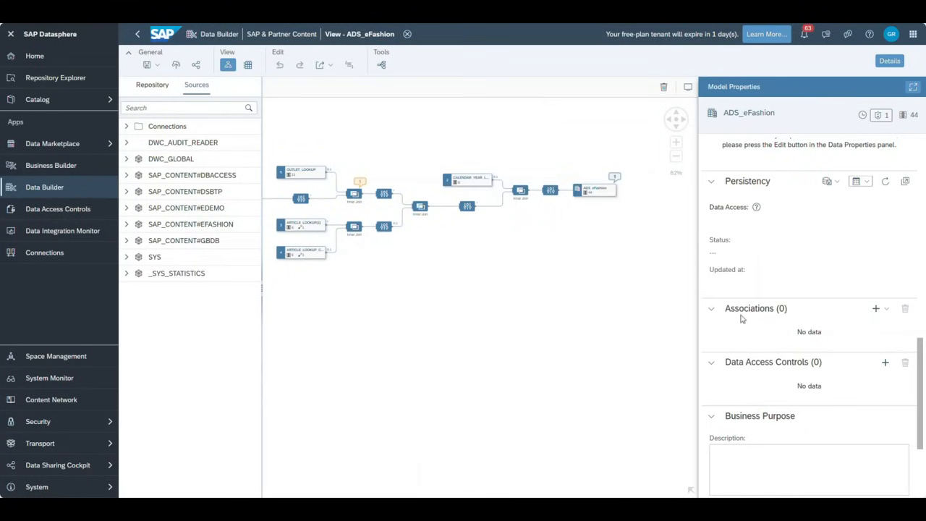
scroll(741, 318, "down", 2)
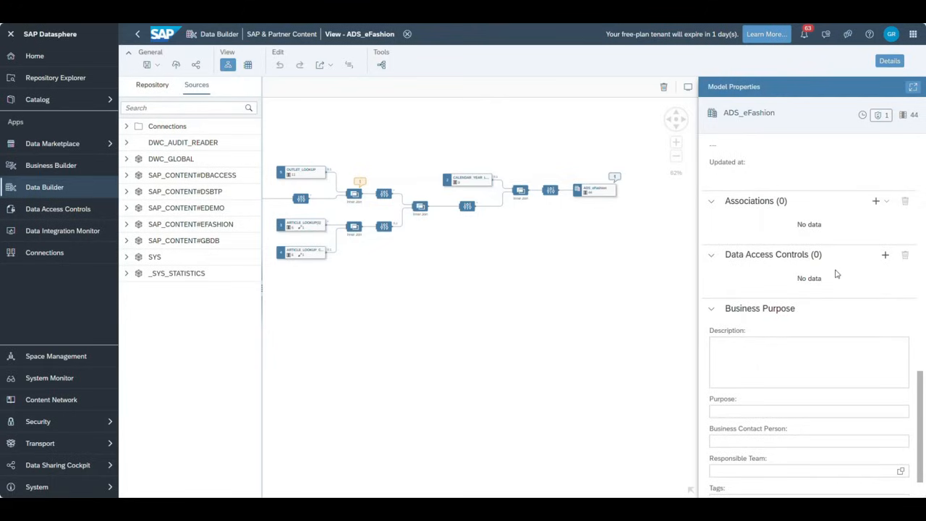
scroll(806, 317, "down", 1)
left_click(805, 313)
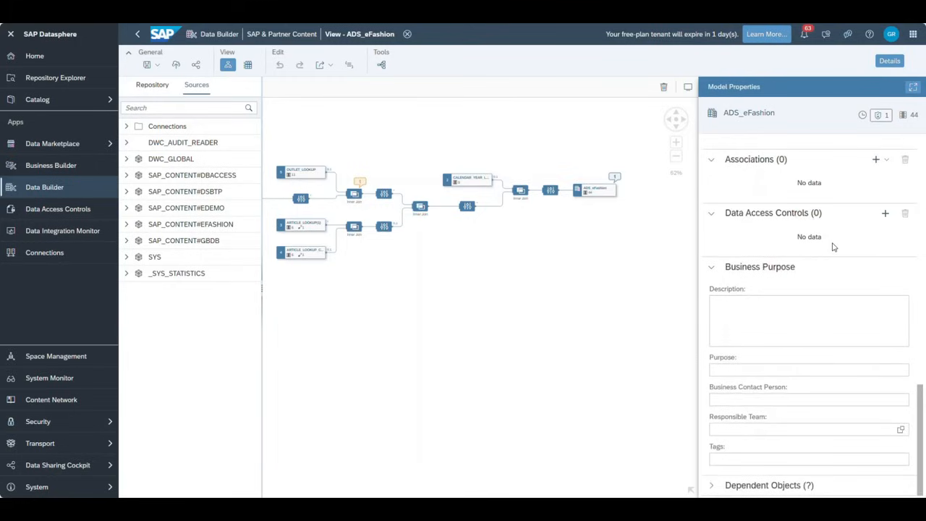
left_click(749, 307)
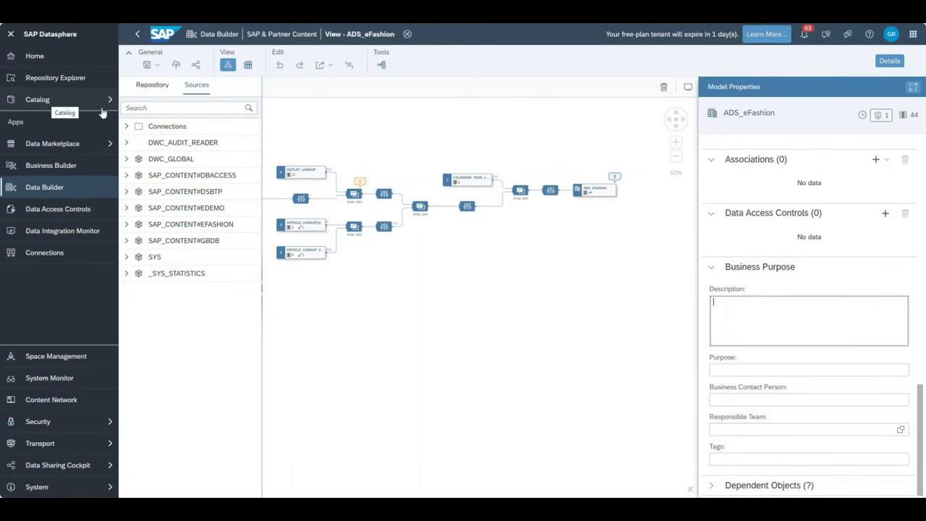
scroll(842, 311, "up", 5)
scroll(842, 311, "up", 10)
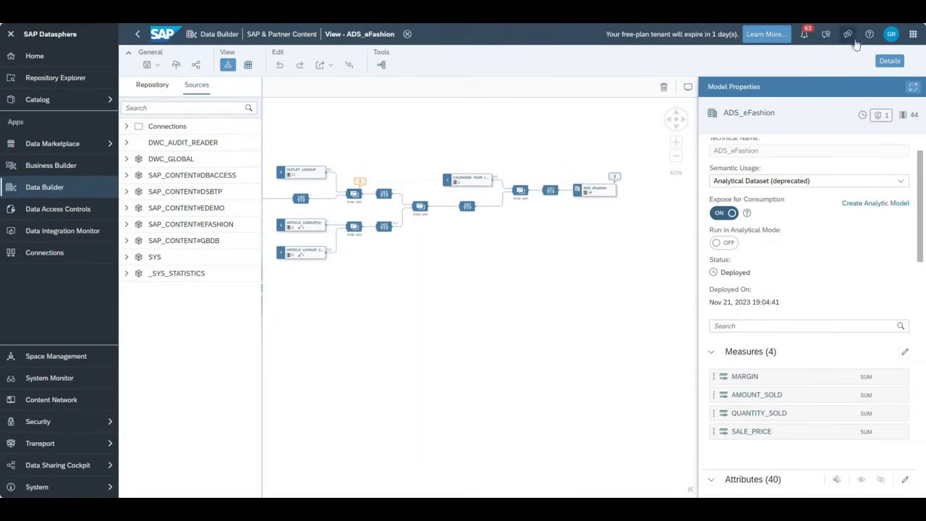
- Use the product switcher to open SAP Analytics Cloud's Home page
left_click(912, 34)
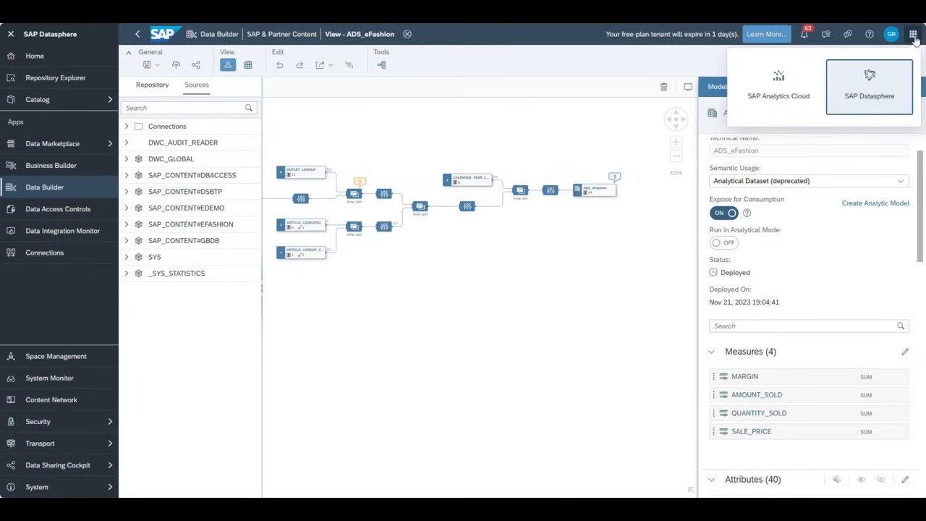
left_click(771, 83)
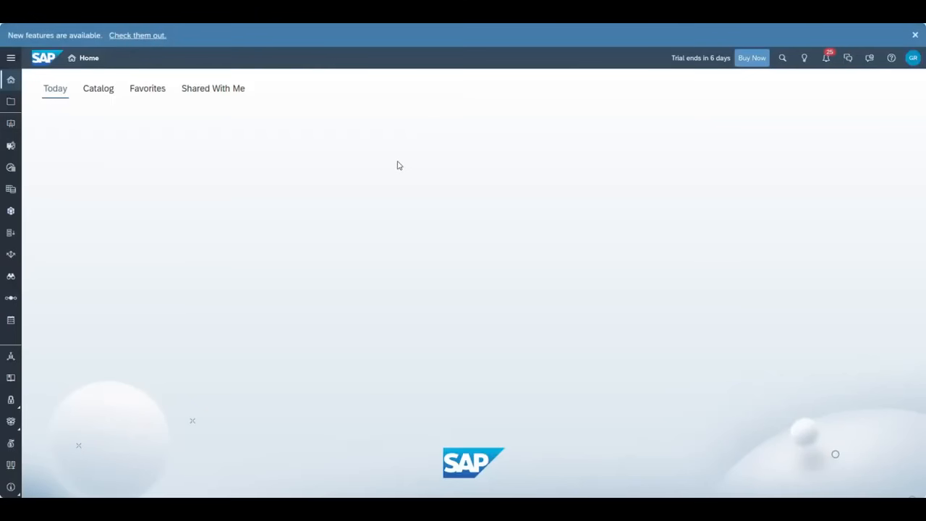
- Create a new responsive story with the Classic Design Experience from Stories
left_click(12, 60)
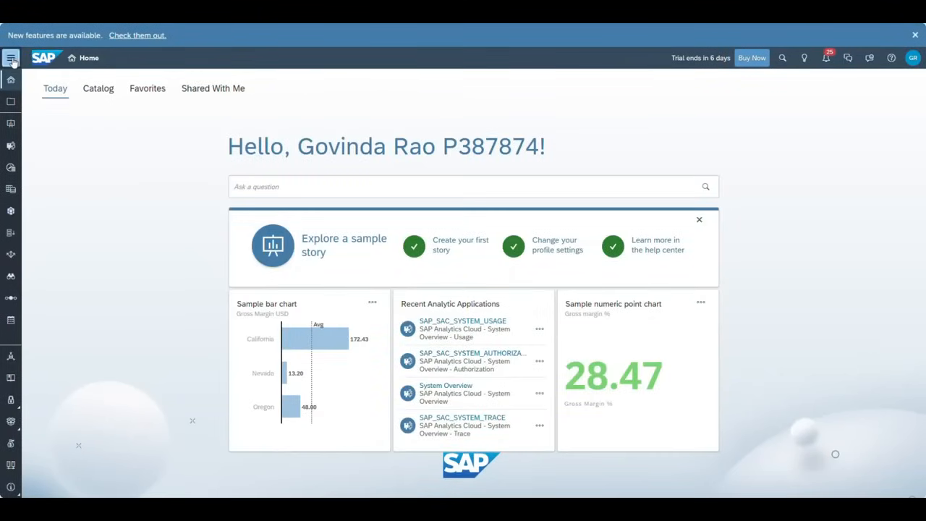
left_click(36, 146)
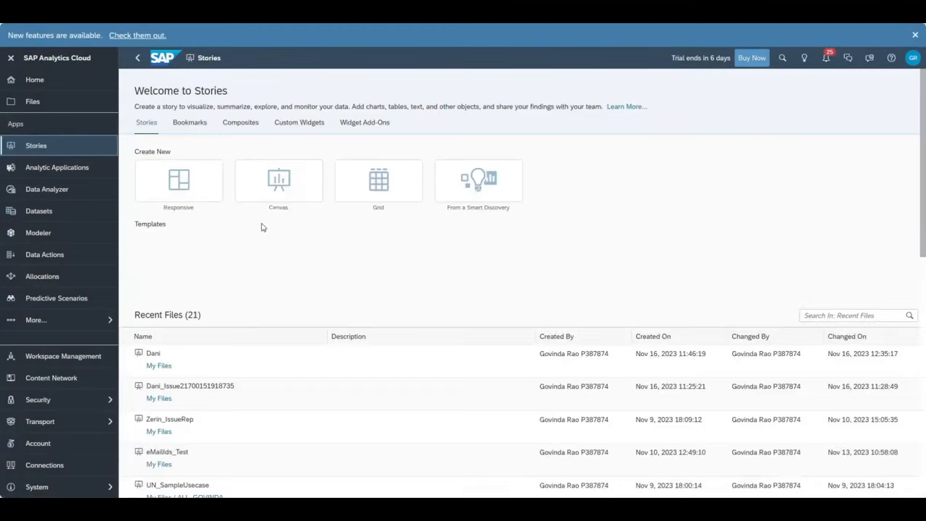
left_click(188, 187)
left_click(394, 358)
left_click(551, 405)
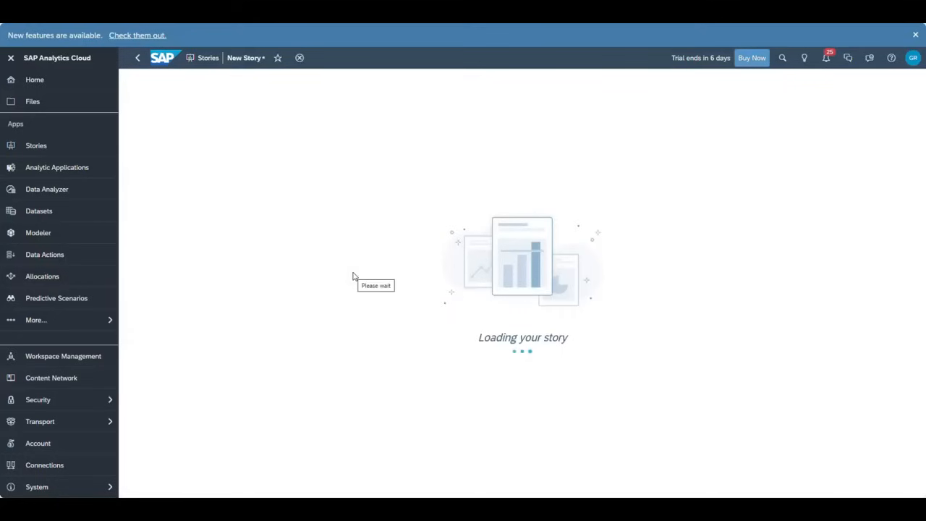
- Select the page's left section and insert a chart from the expanded toolbar
left_click(224, 140)
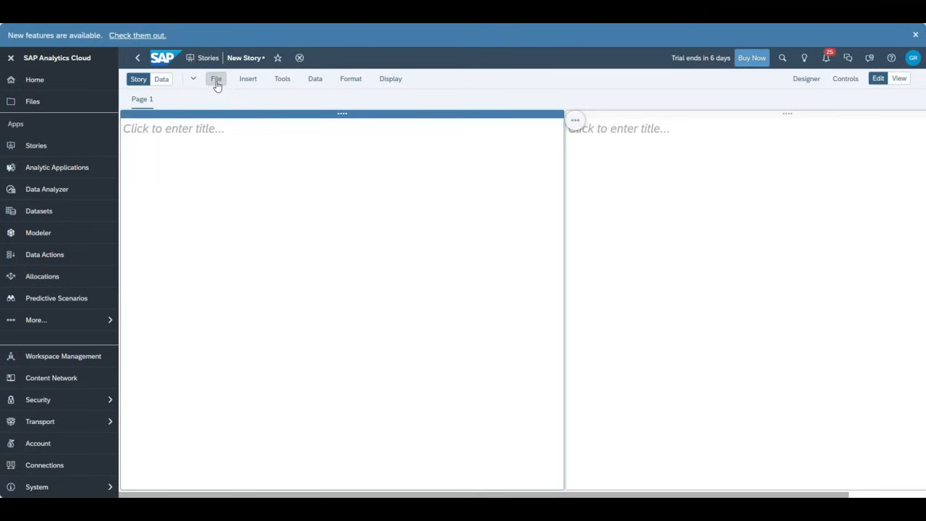
left_click(193, 78)
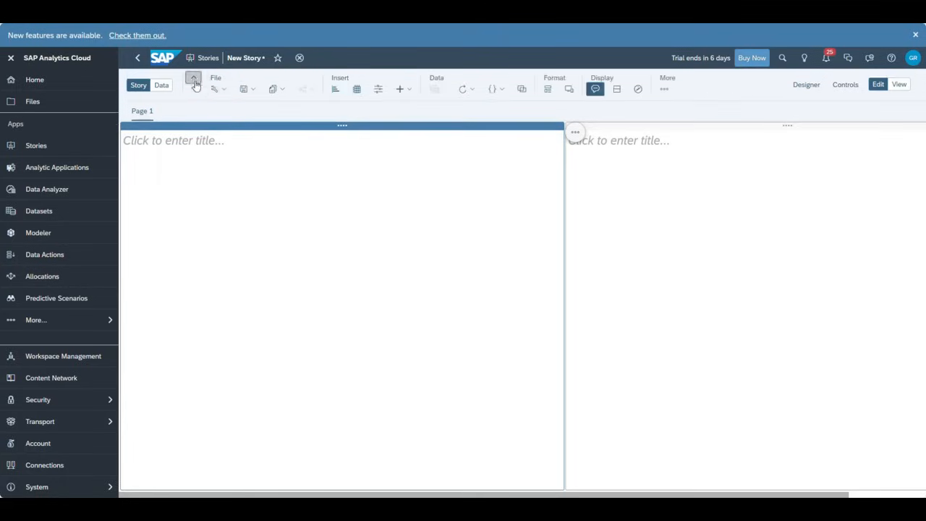
left_click(335, 90)
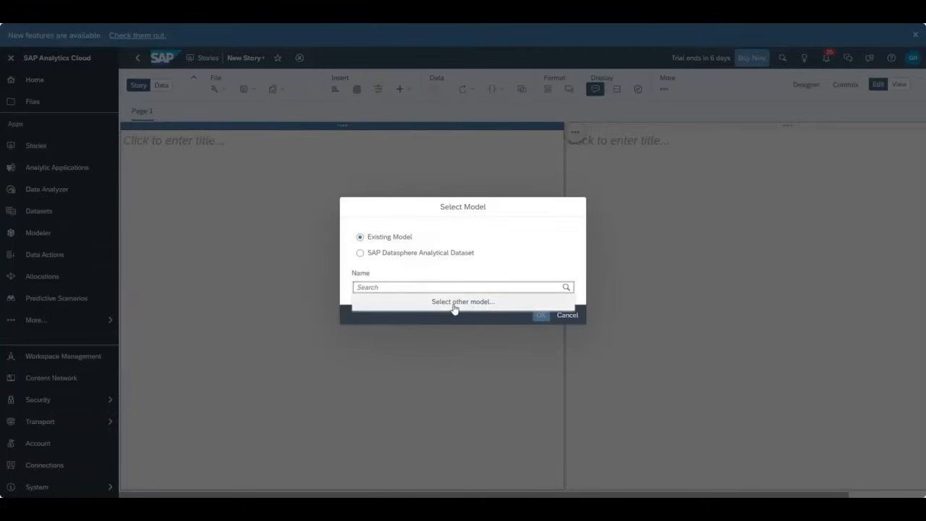
- Use Datasphere dataset ADS_eFashion from connection GBDSLIVE, space SAP & Partner Content, as the chart's model
left_click(424, 253)
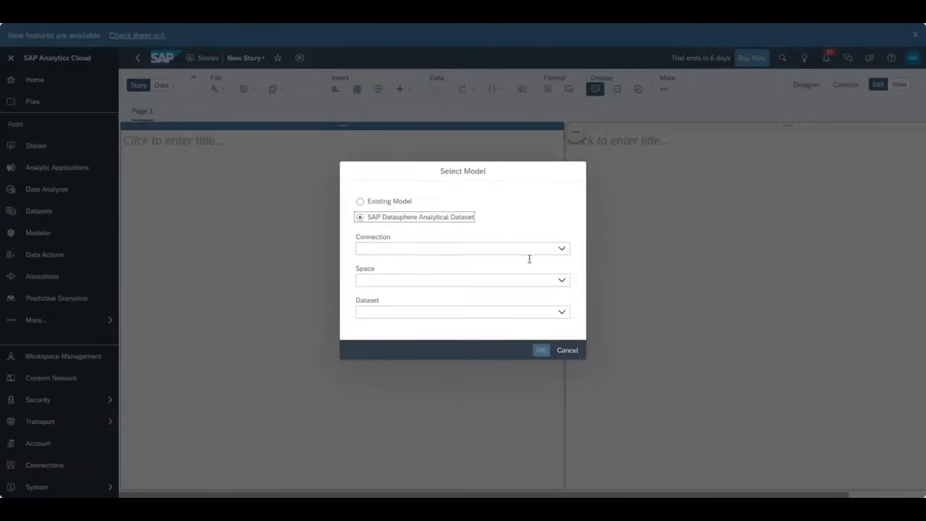
left_click(561, 250)
left_click(390, 265)
left_click(564, 283)
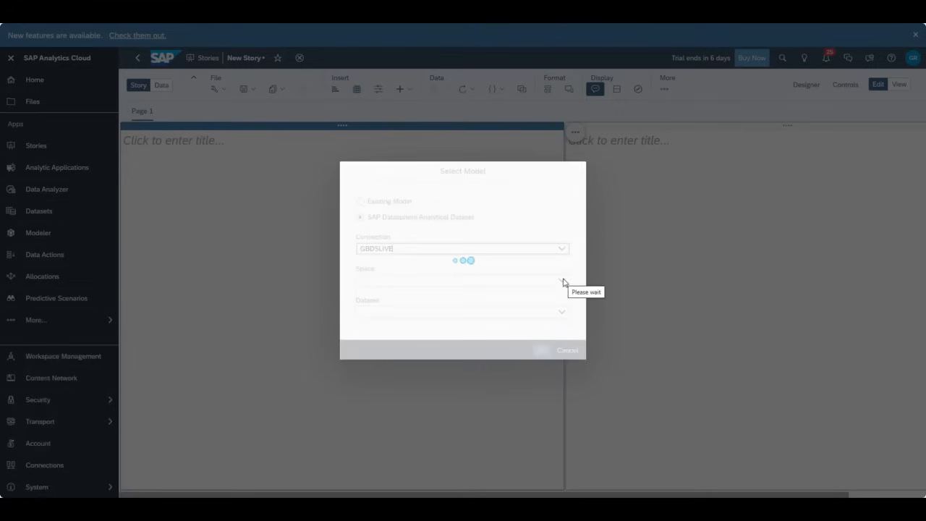
left_click(562, 281)
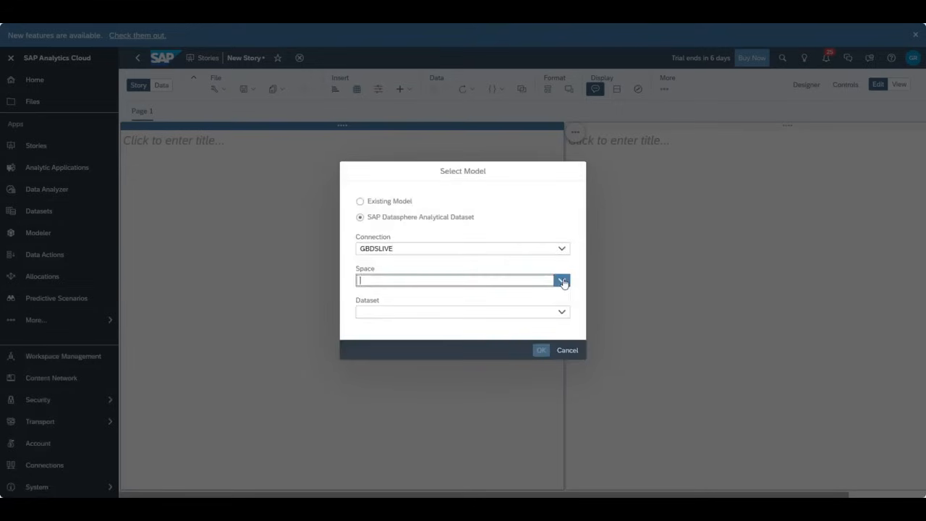
left_click(458, 295)
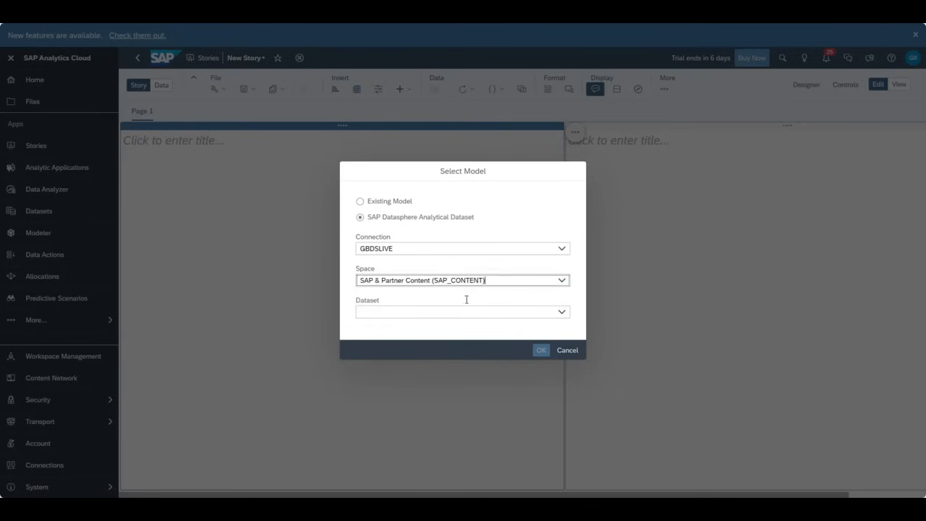
left_click(562, 313)
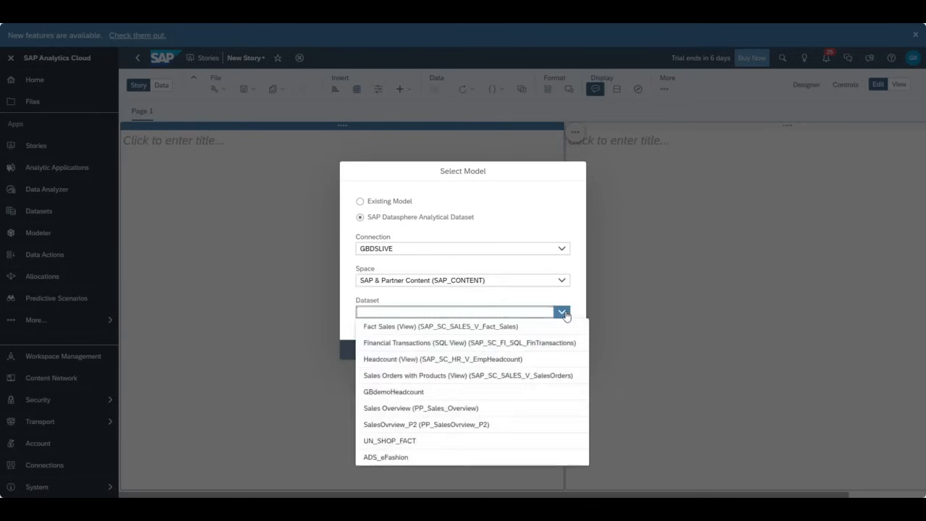
type("e")
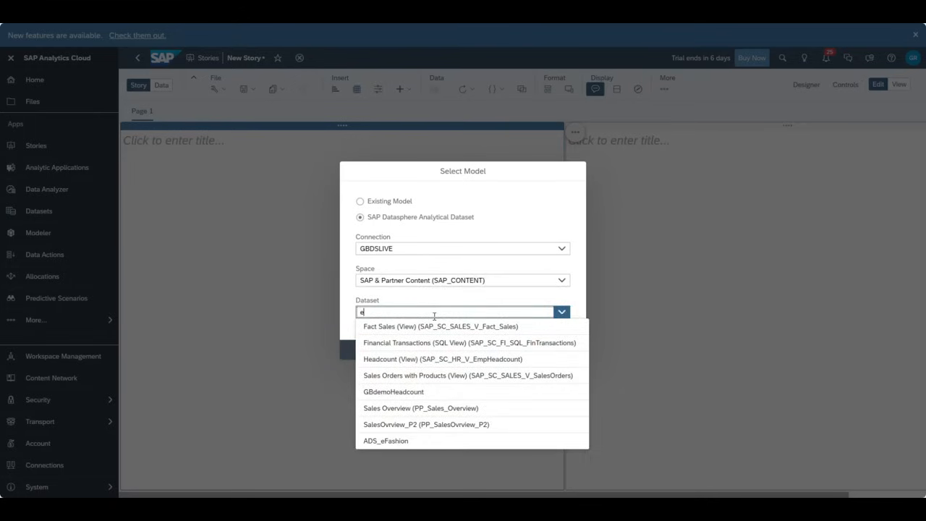
type("f")
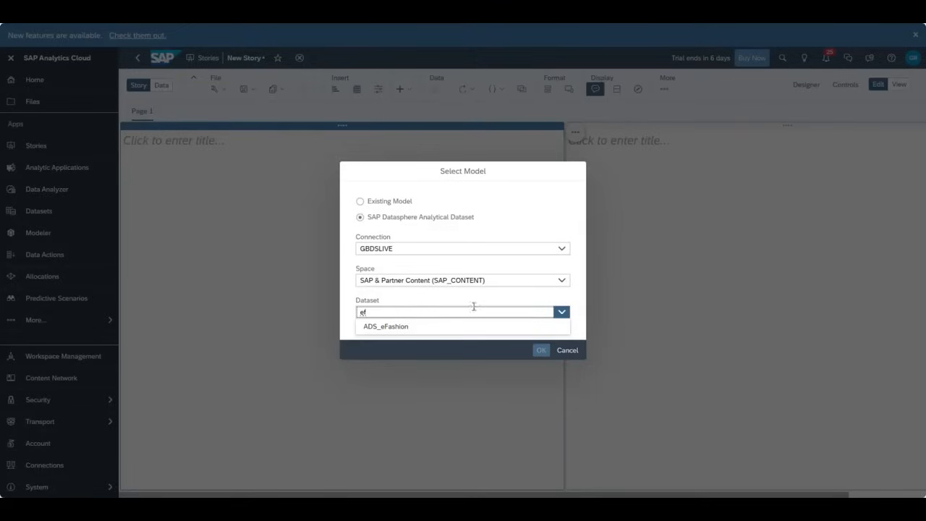
left_click(395, 329)
left_click(540, 350)
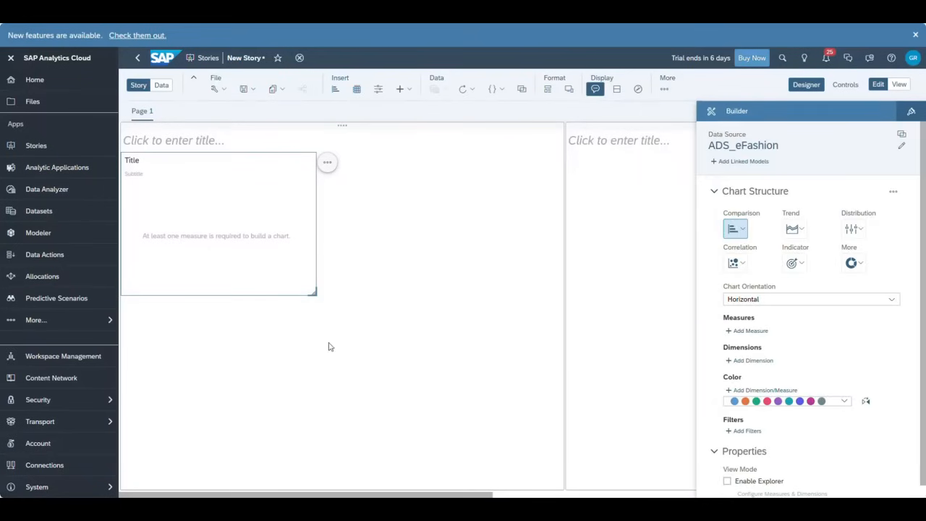
- Add measures AMOUNT_SOLD, MARGIN, QUANTITY_SOLD and SALE_PRICE to the chart
left_click(749, 330)
left_click(799, 392)
left_click(789, 408)
left_click(790, 422)
left_click(791, 435)
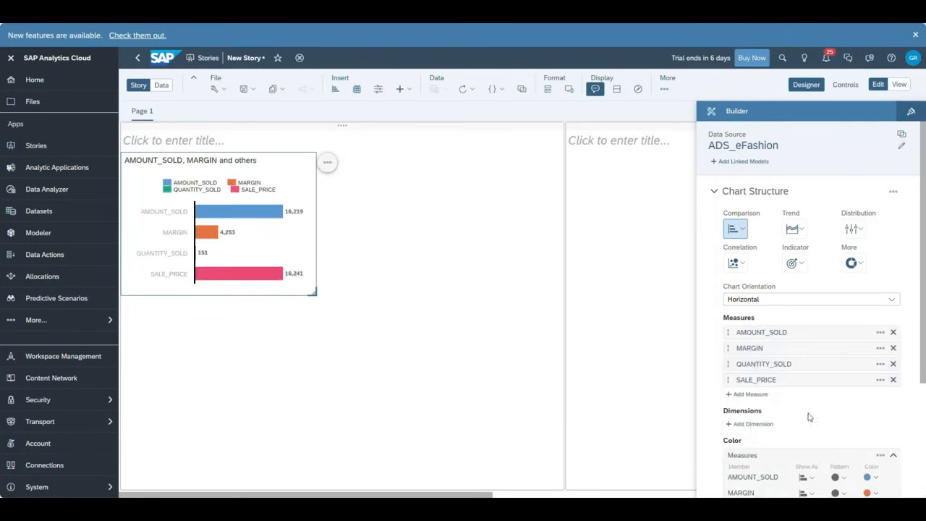
- Add SHOP_NAME as the chart's dimension and drag the chart larger on the page
left_click(752, 423)
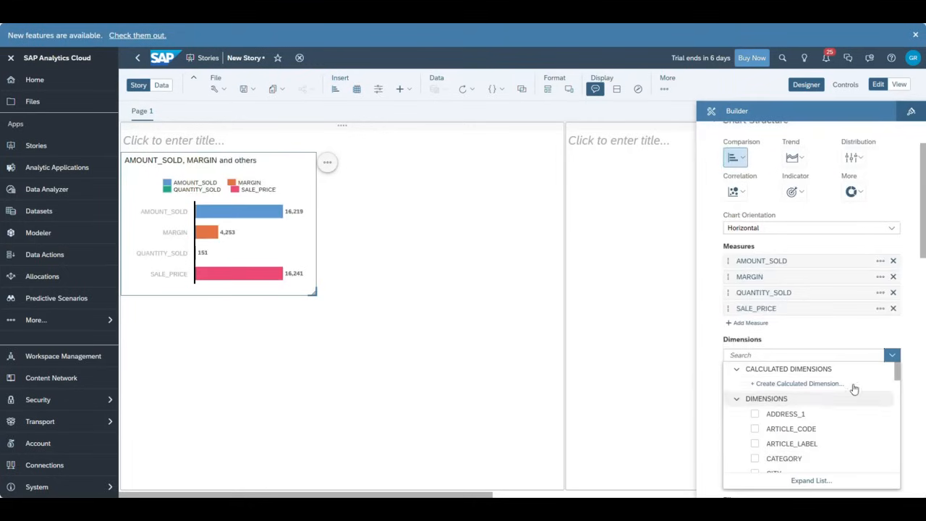
scroll(870, 412, "down", 1)
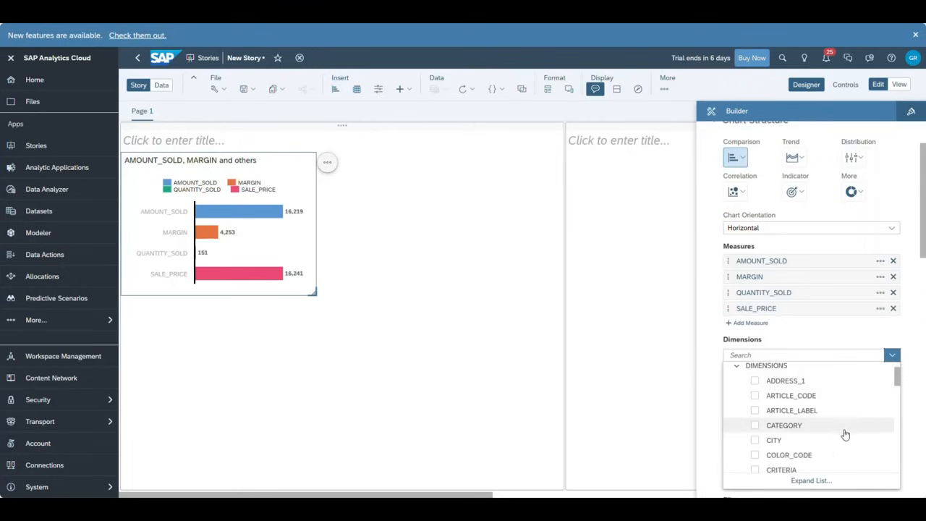
scroll(804, 438, "down", 2)
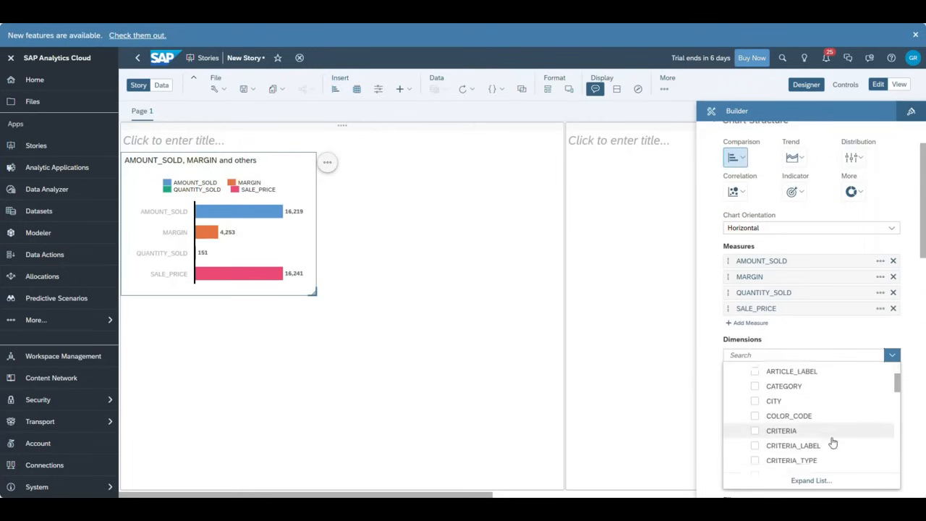
scroll(833, 445, "down", 4)
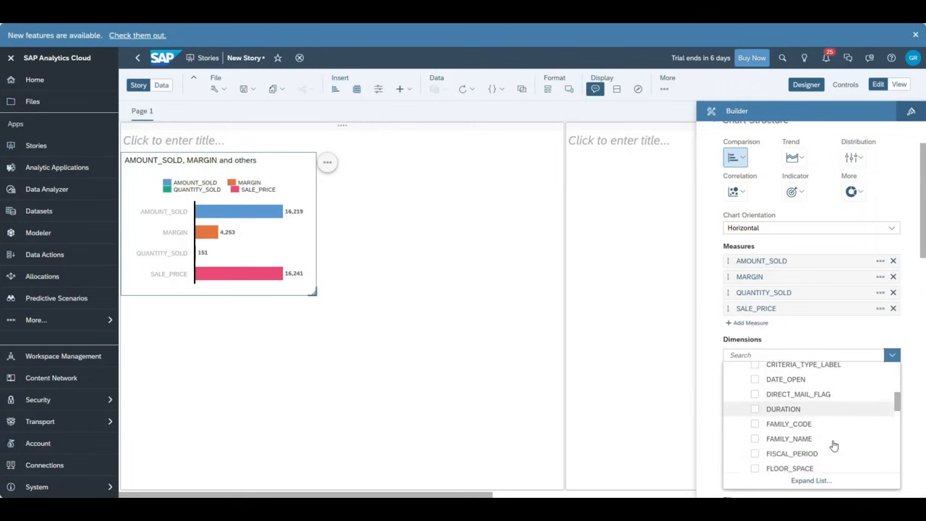
scroll(833, 443, "down", 3)
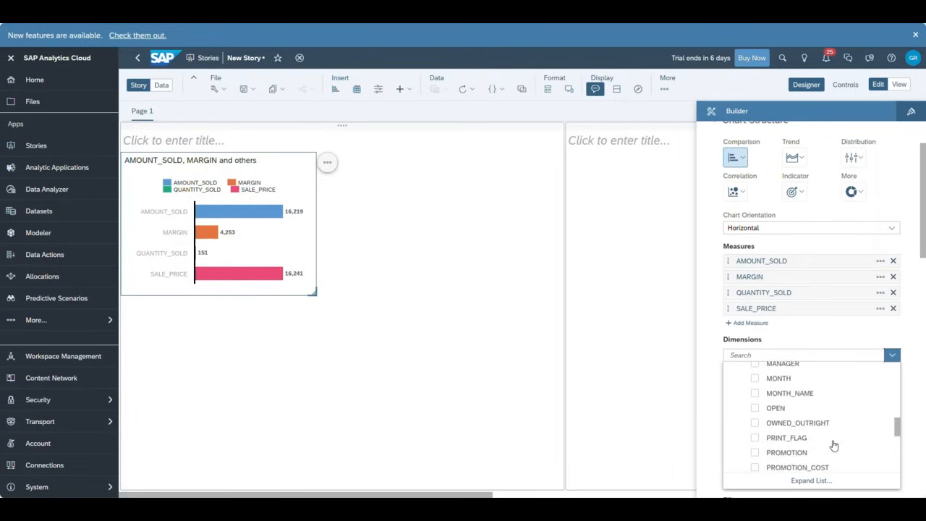
scroll(831, 441, "down", 2)
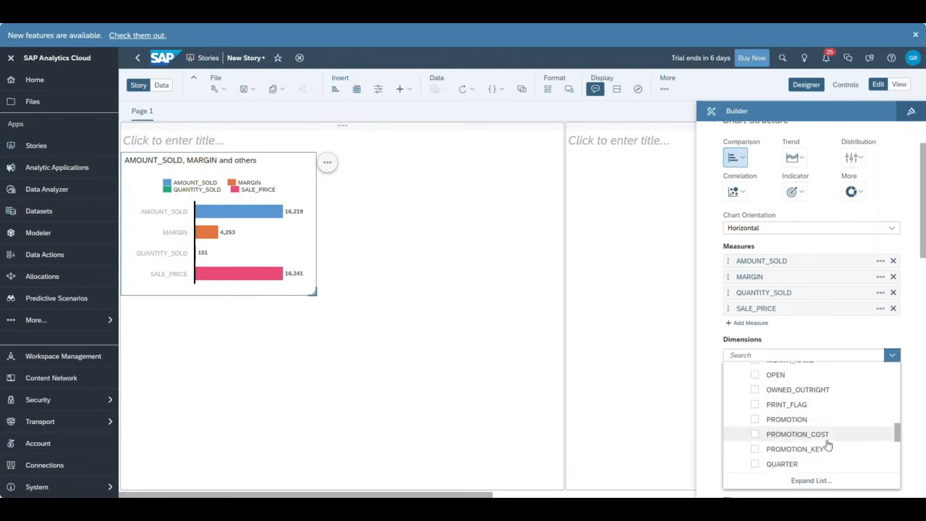
scroll(833, 444, "down", 3)
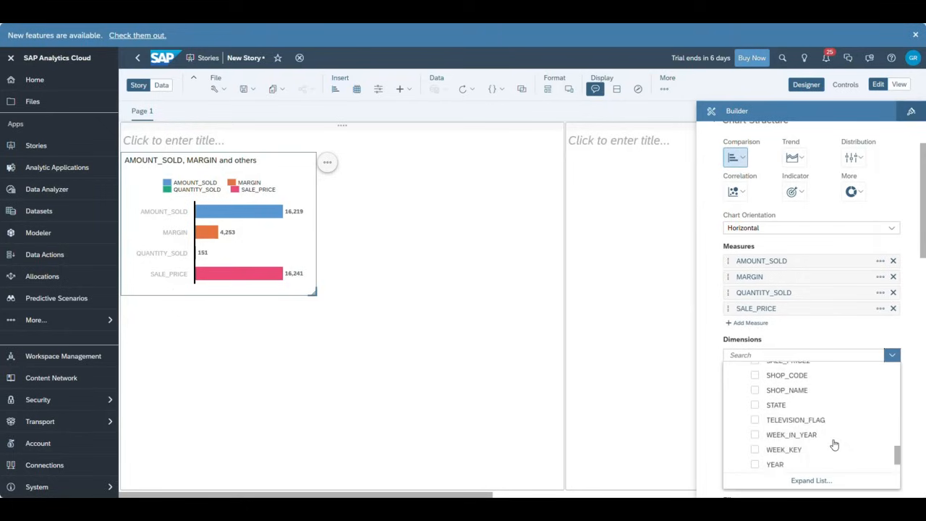
left_click(791, 391)
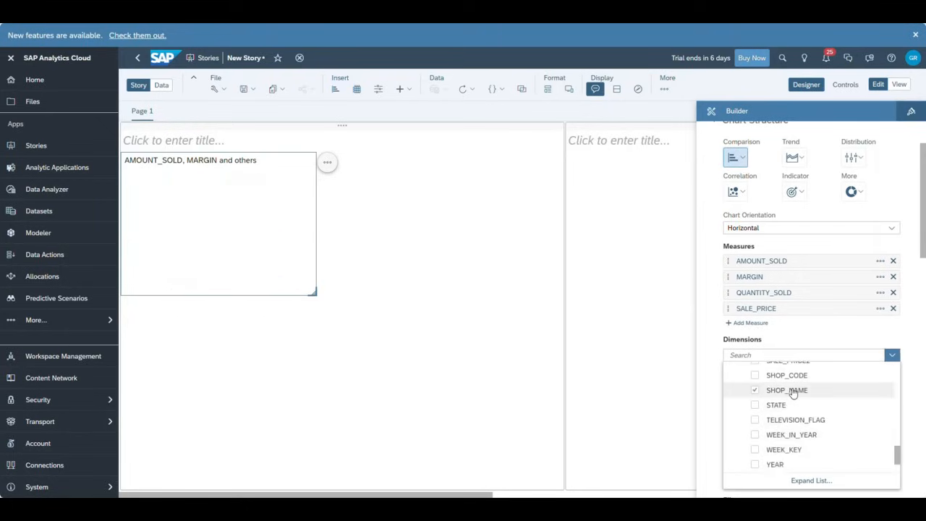
left_click(312, 291)
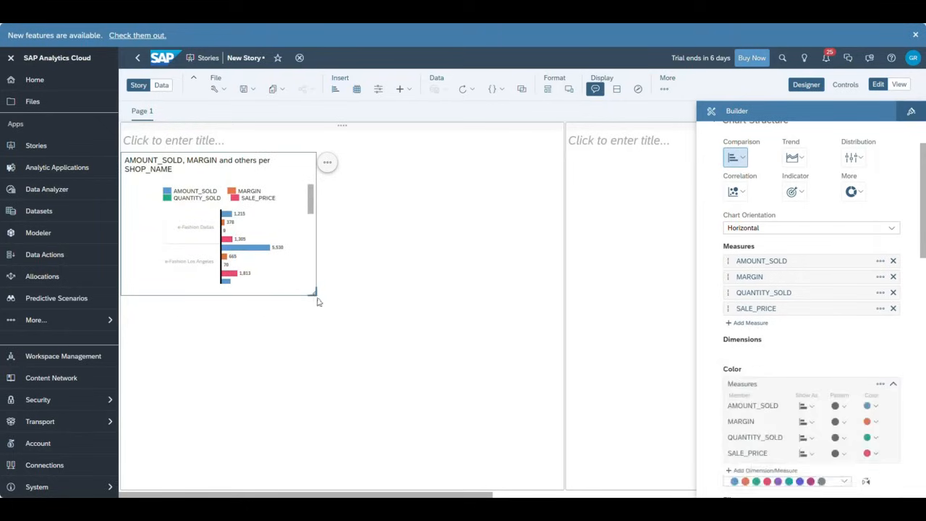
left_click_drag(311, 292, 537, 430)
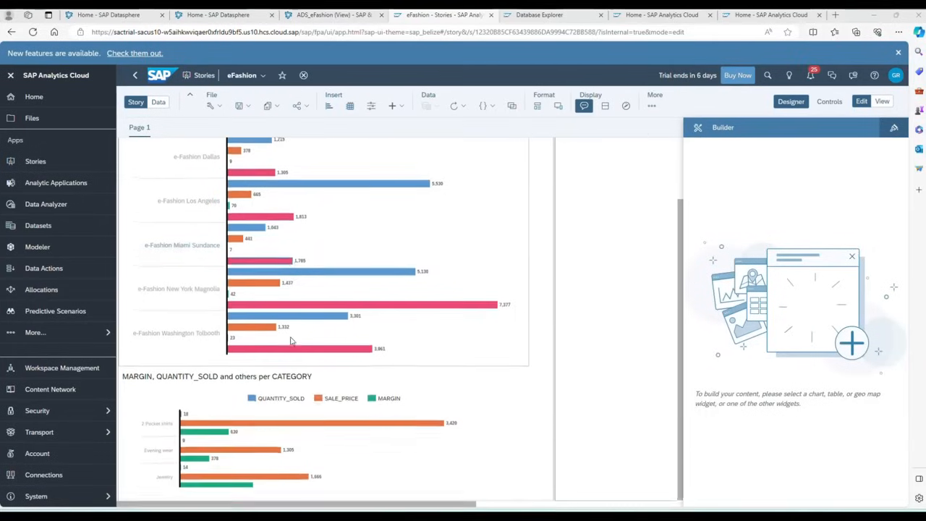
- In Data mode, break AMOUNT_SOLD for e-Fashion Dallas down by CATEGORY, then return to the story
scroll(293, 341, "up", 2)
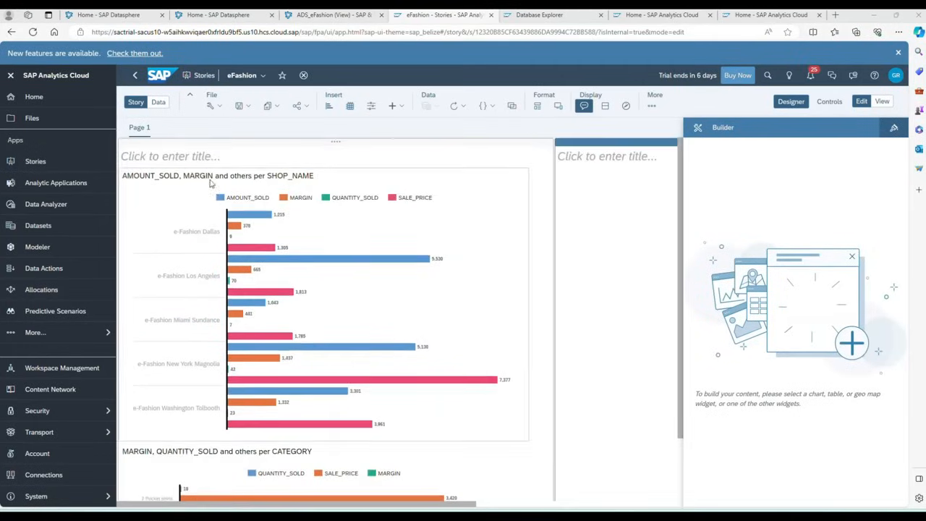
left_click(158, 105)
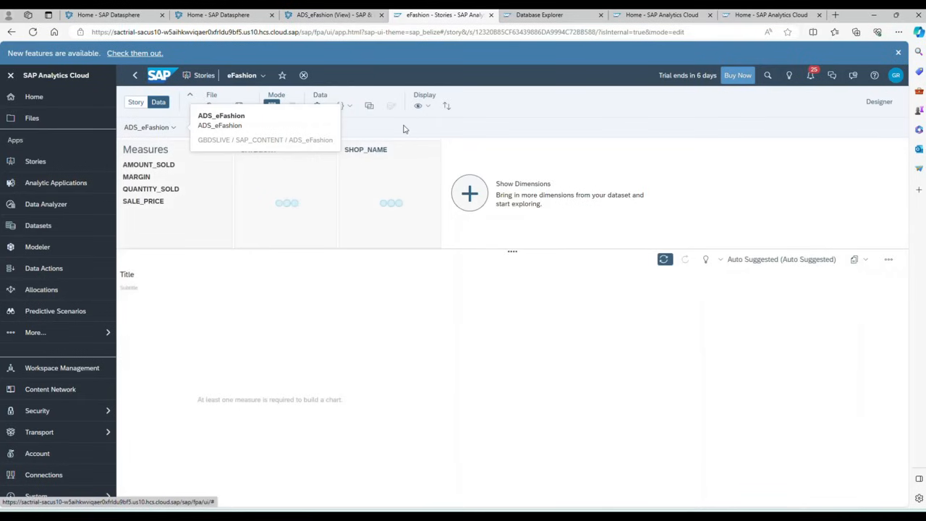
left_click(152, 167)
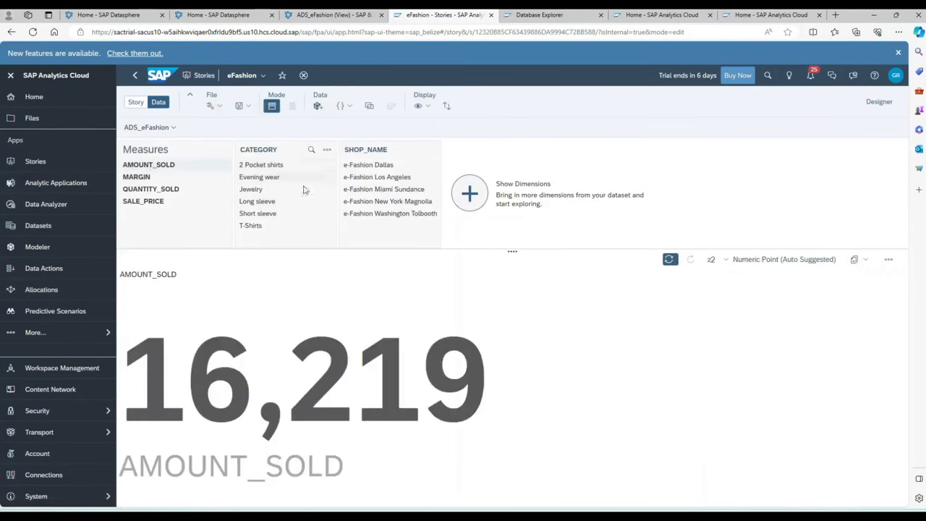
left_click(369, 165)
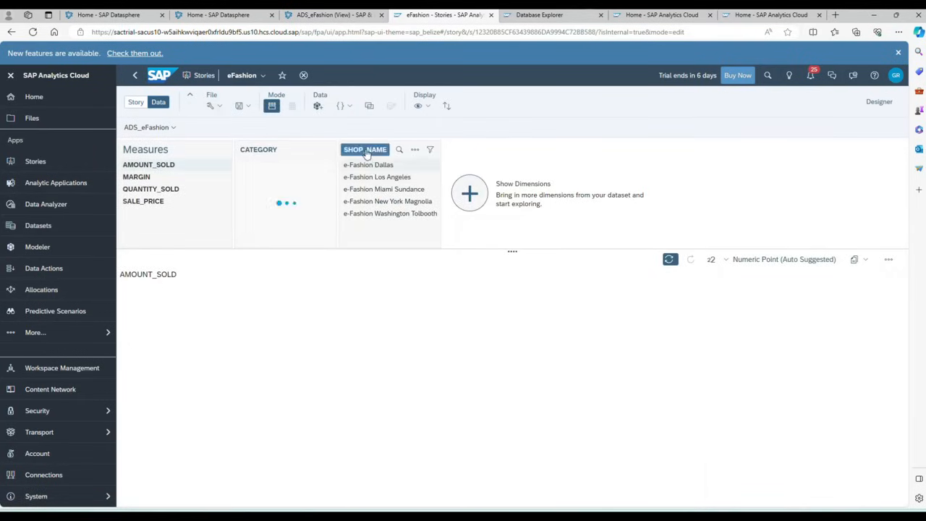
left_click(262, 151)
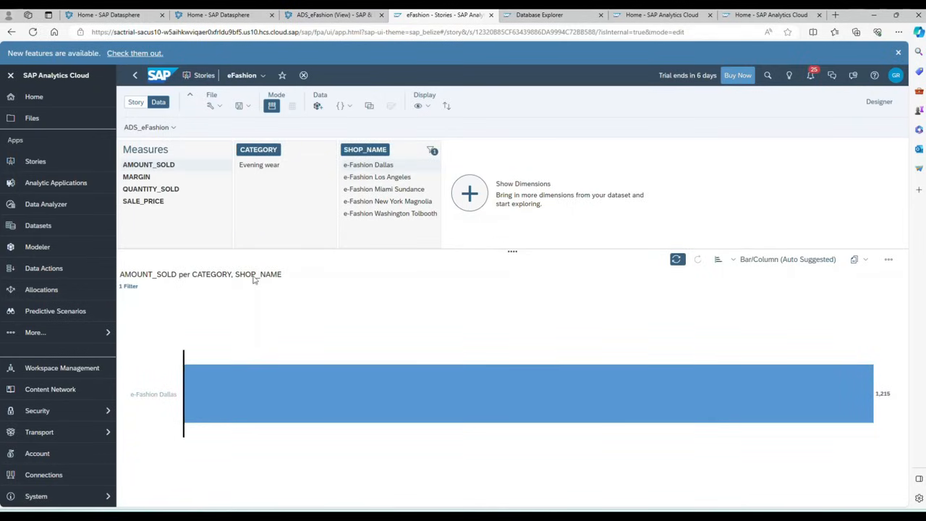
left_click(136, 102)
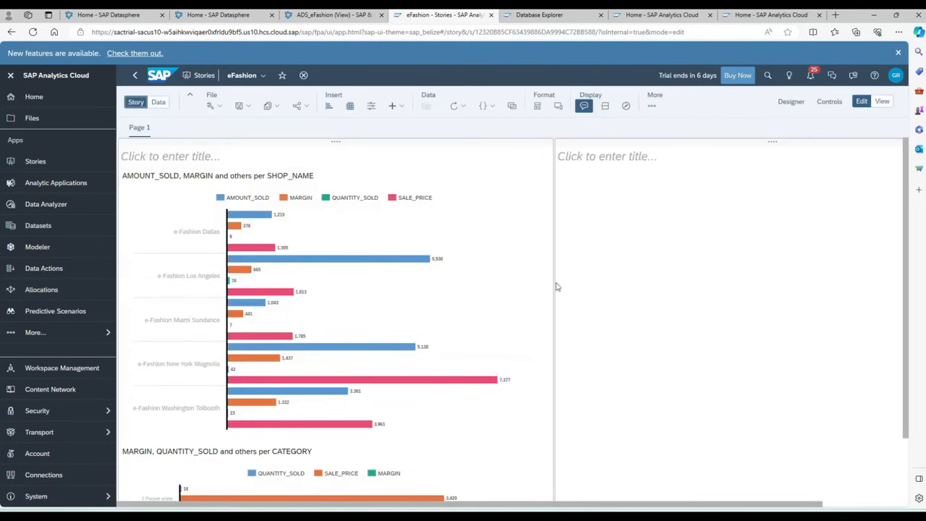
left_click(648, 271)
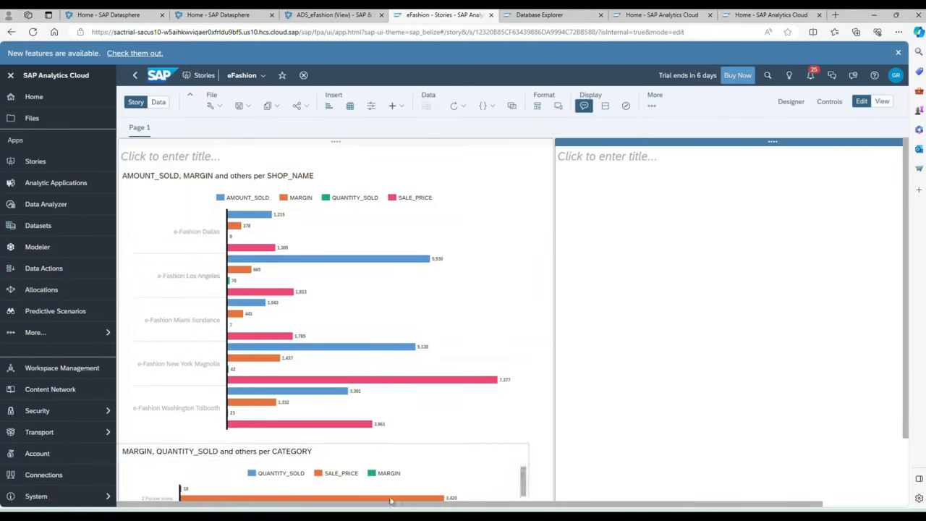
- Bring Excel forward, maximize it, and sign in to the SAP Analytics Cloud add-in with Go!
mouse_move(457, 515)
left_click(456, 476)
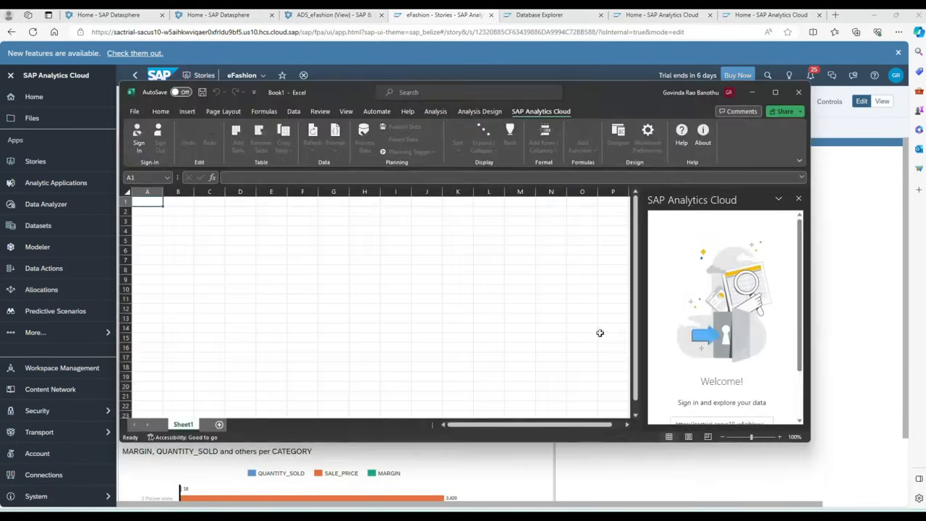
left_click(774, 92)
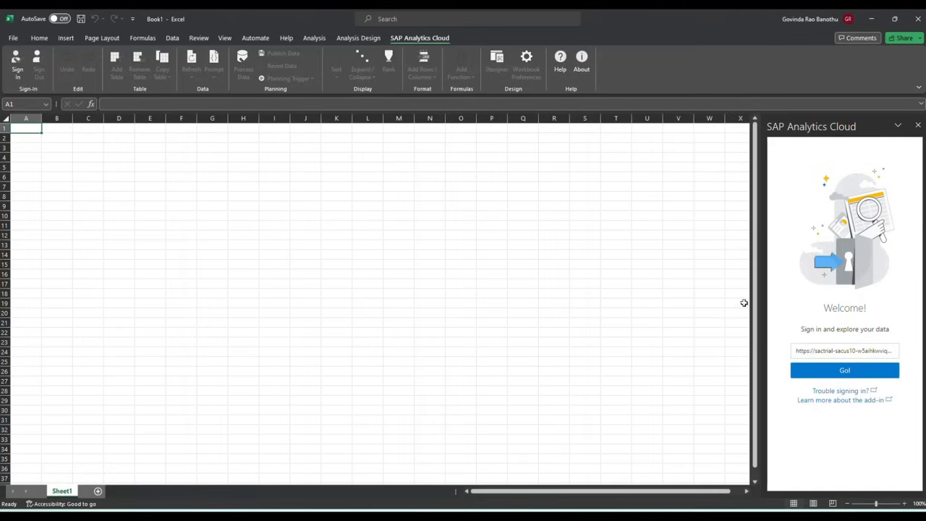
left_click(838, 372)
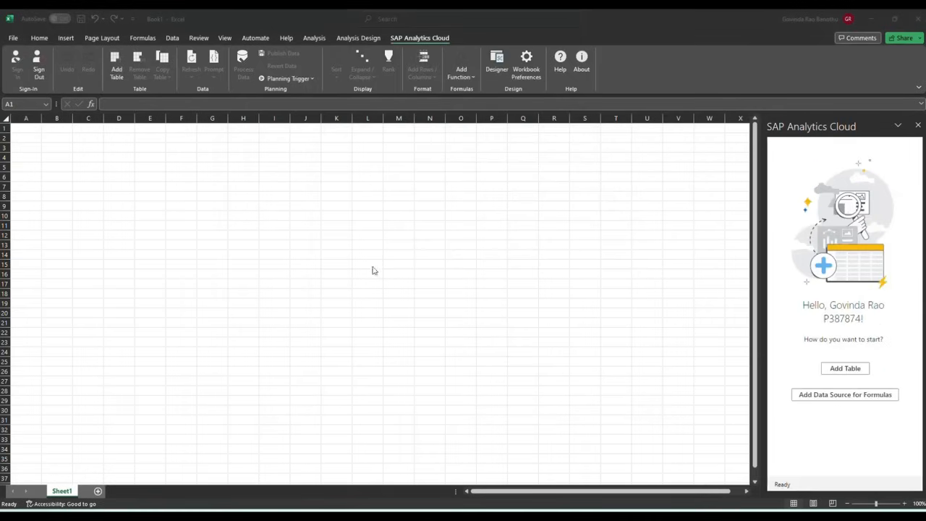
- Insert a table sourced from the ADS_eFashion model in the GBDSLIVE connection's SAP_CONTENT space
left_click(844, 368)
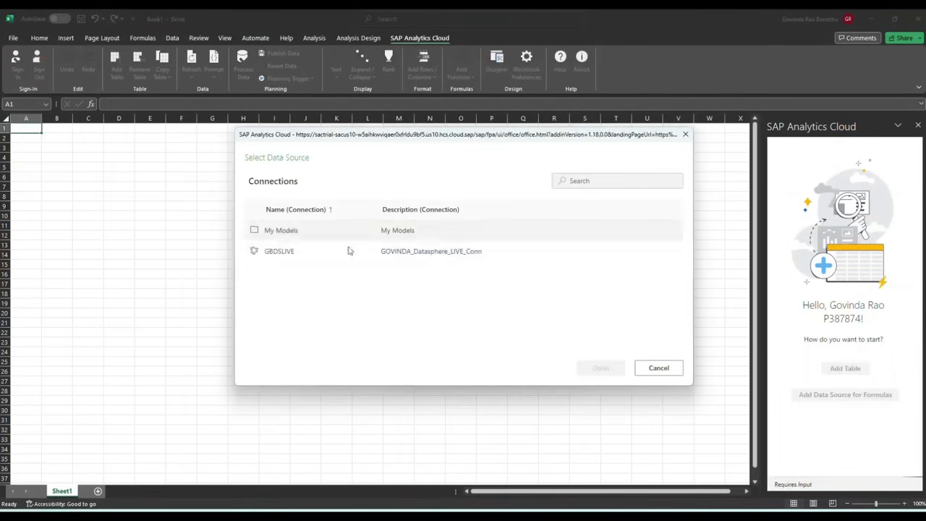
left_click(282, 253)
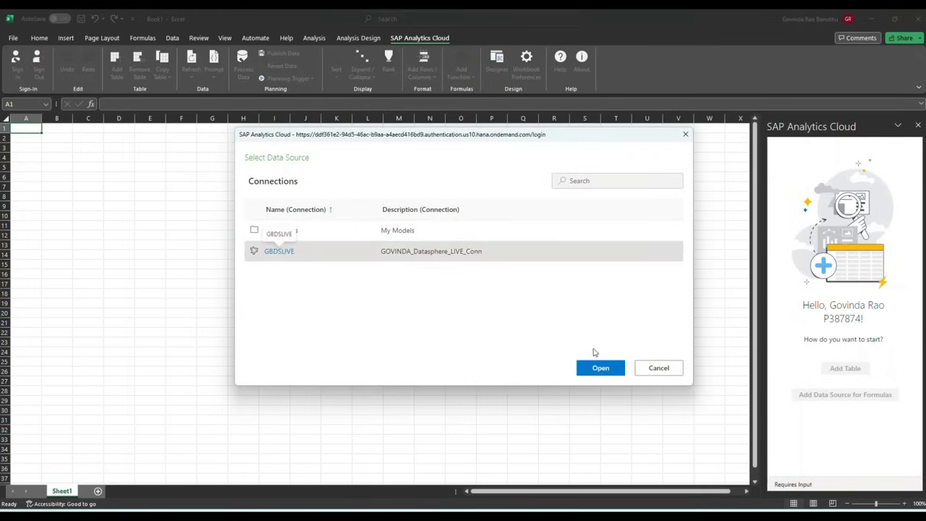
left_click(610, 369)
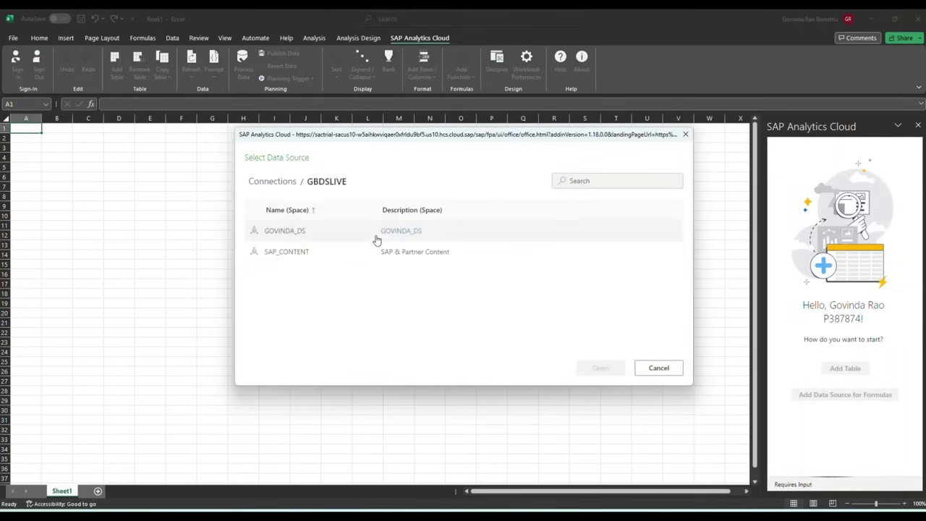
left_click(288, 253)
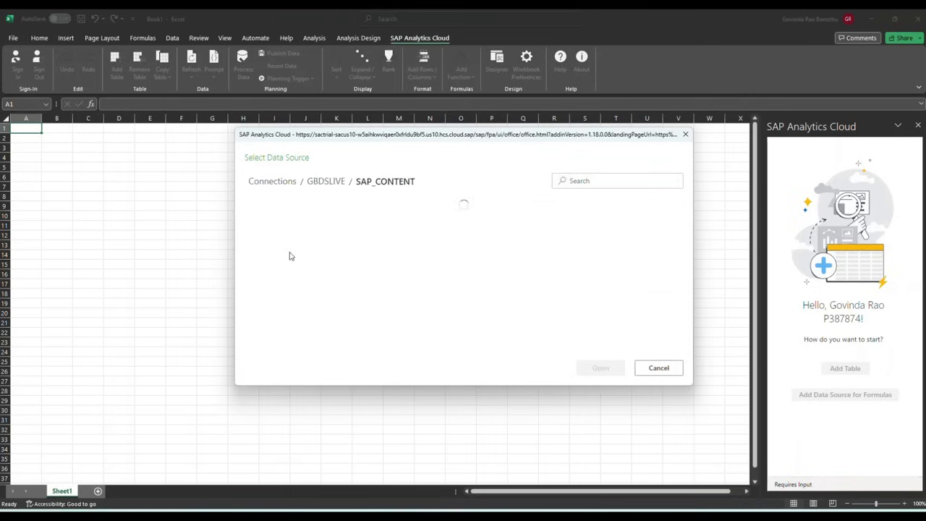
double_click(292, 230)
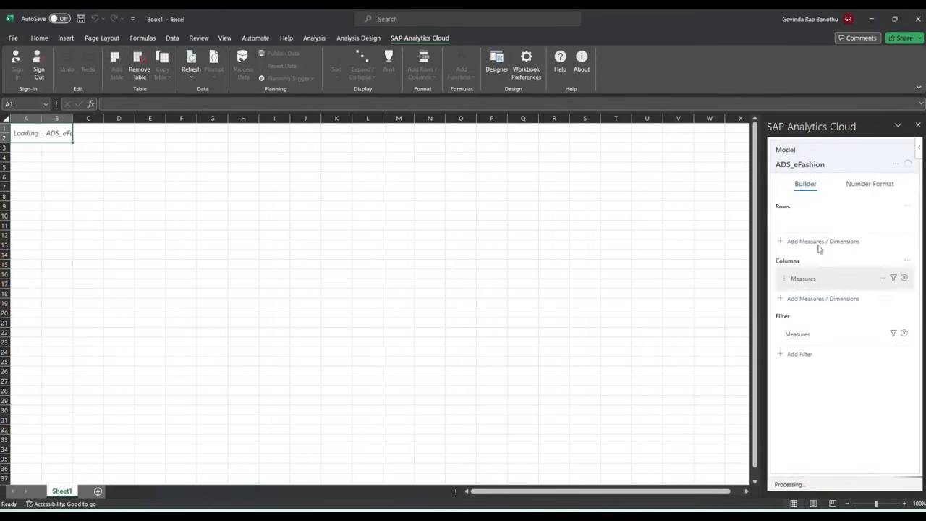
- In the table builder, add SHOP_NAME and SHOP_CODE as row dimensions
left_click(869, 185)
left_click(806, 187)
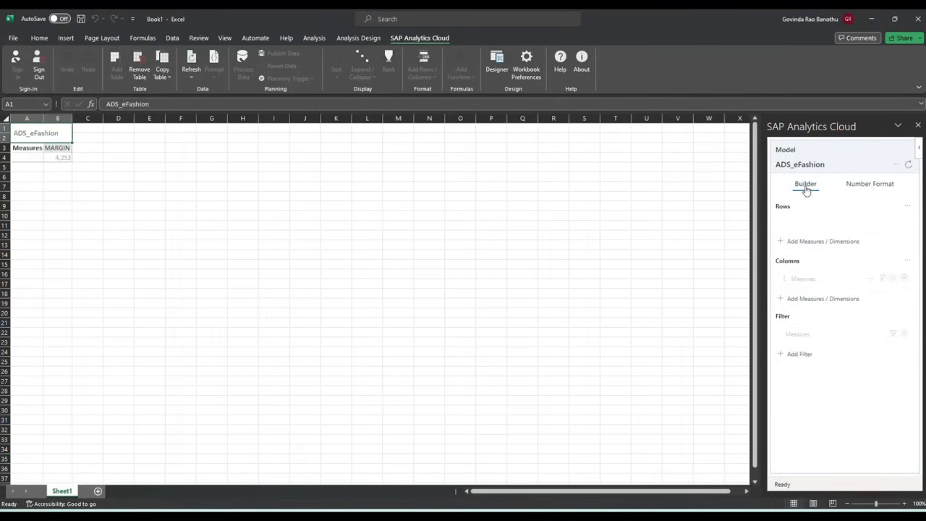
left_click(817, 242)
scroll(836, 311, "down", 4)
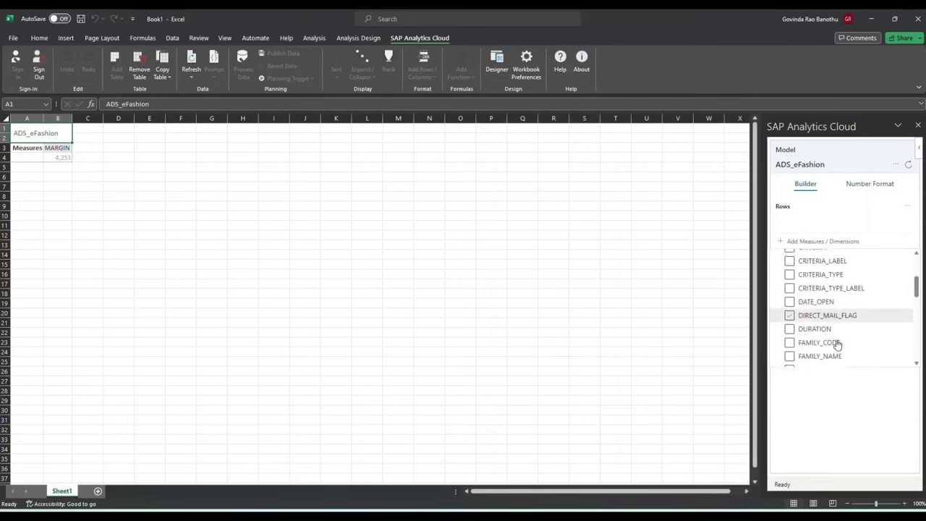
scroll(836, 343, "down", 6)
scroll(837, 359, "down", 5)
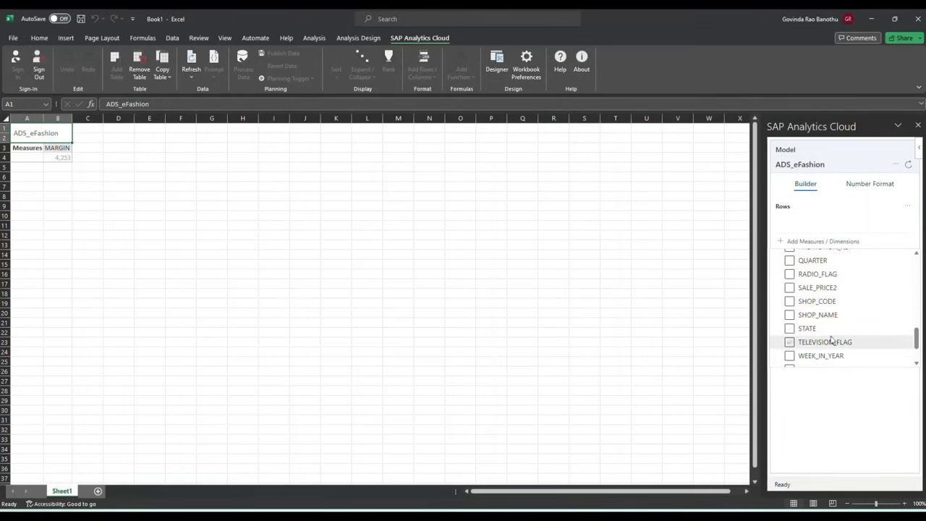
left_click(832, 319)
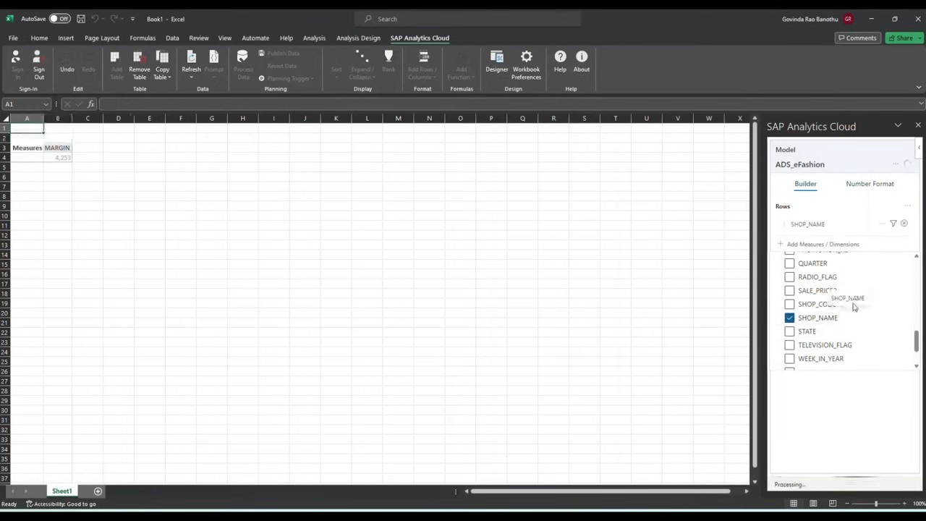
left_click(829, 306)
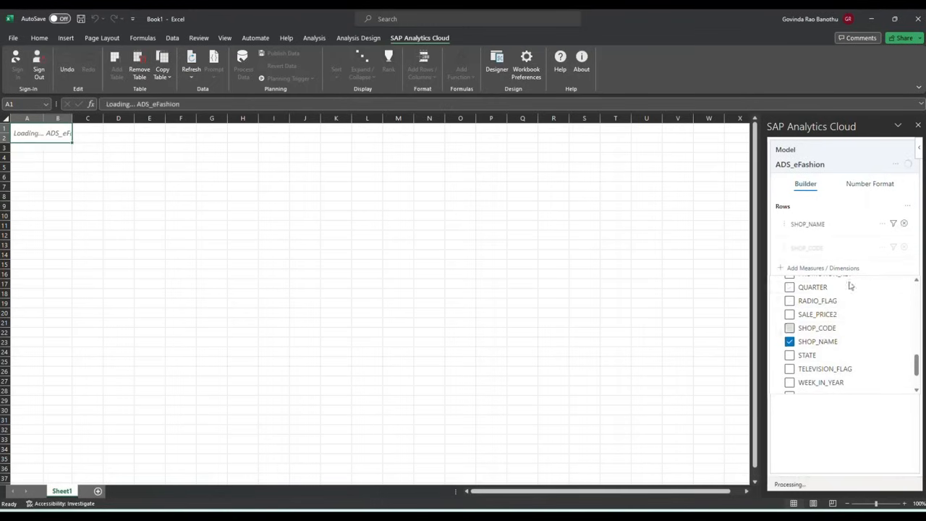
- Add STATE and YEAR as row dimensions and close the dimension list
left_click(867, 361)
scroll(844, 374, "down", 2)
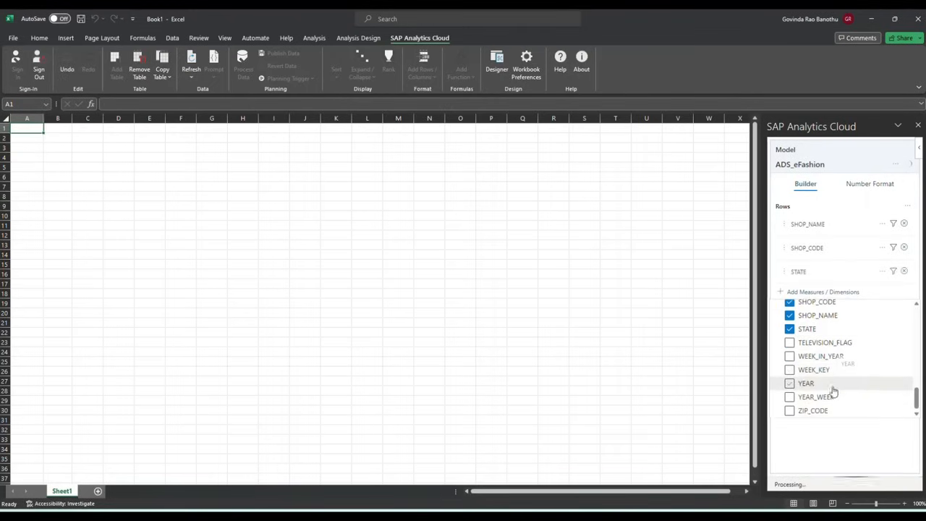
left_click(818, 387)
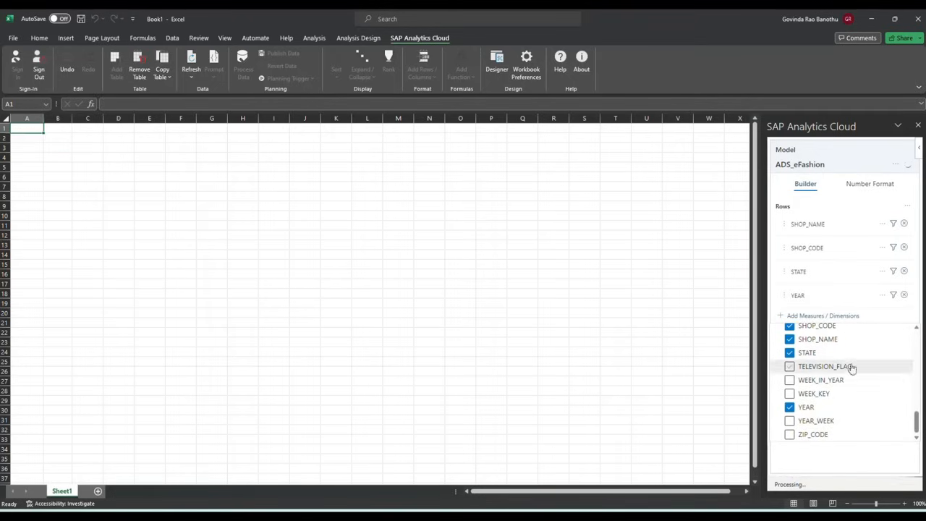
left_click(615, 304)
scroll(870, 374, "up", 2)
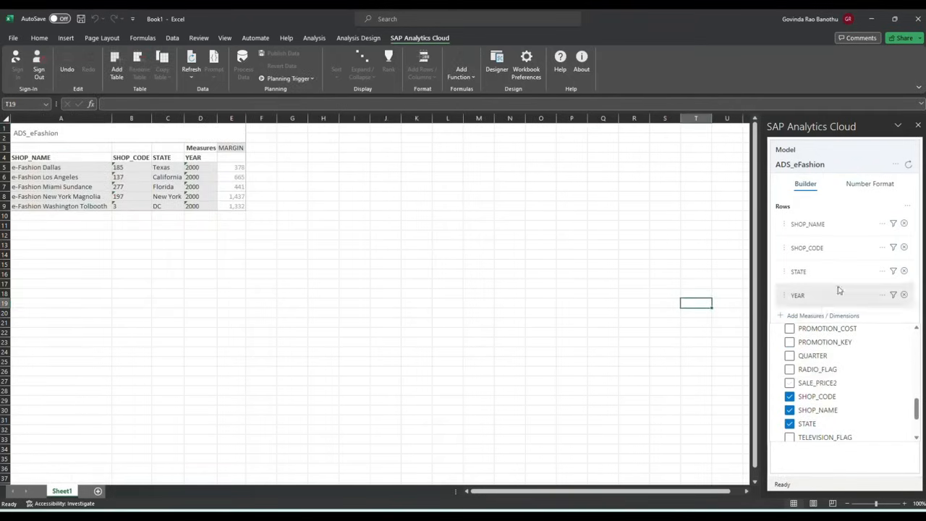
left_click(840, 162)
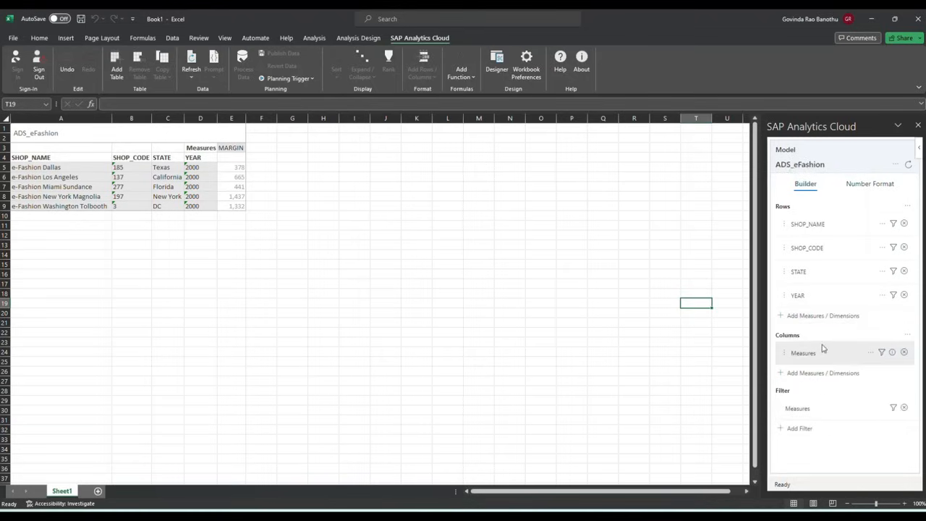
- Set the Measures filter to All Members so every measure appears, then select table range A3:H9
left_click(881, 353)
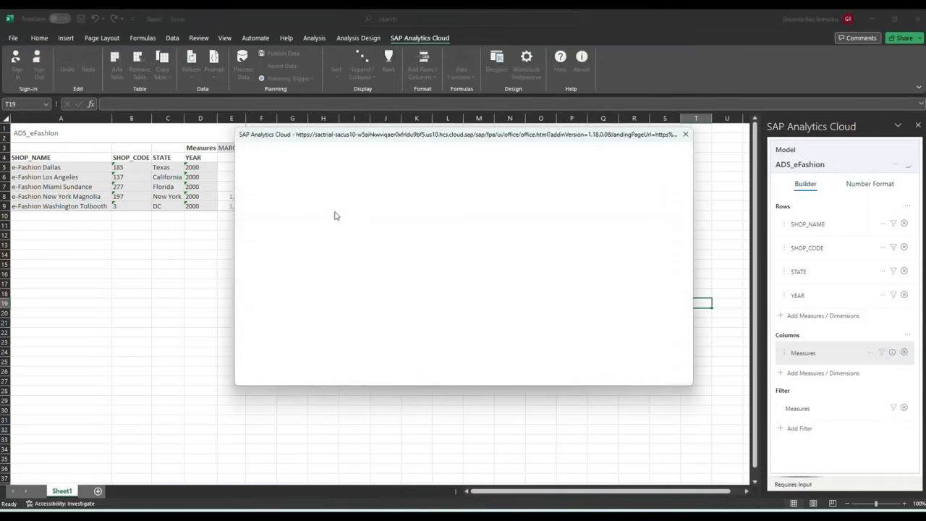
left_click(254, 226)
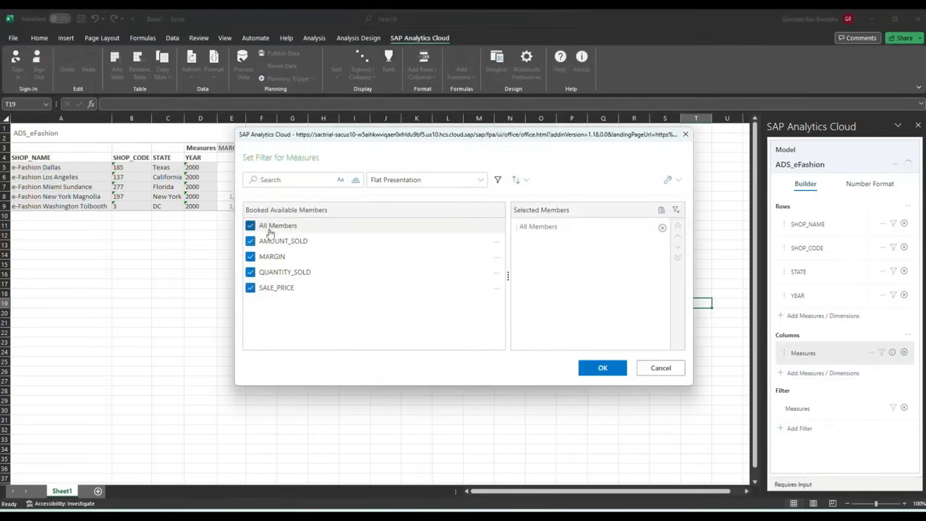
left_click(614, 369)
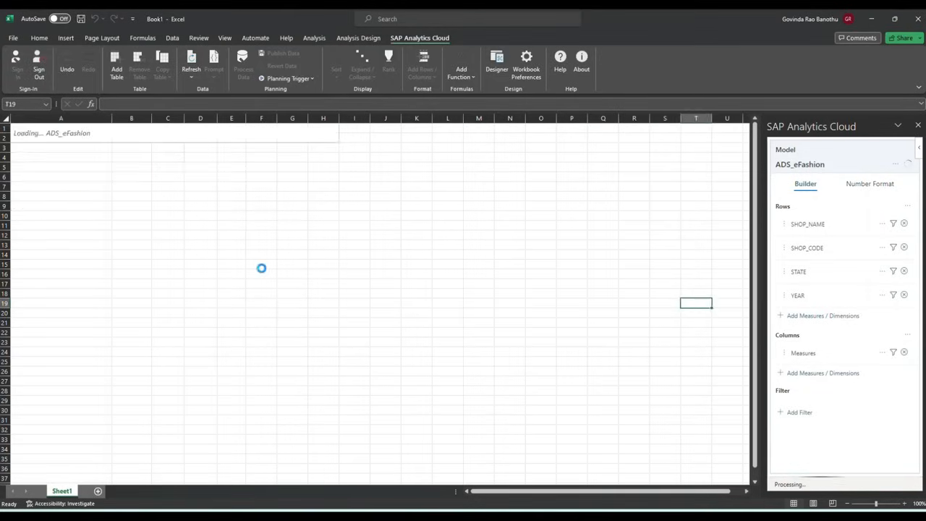
left_click(273, 302)
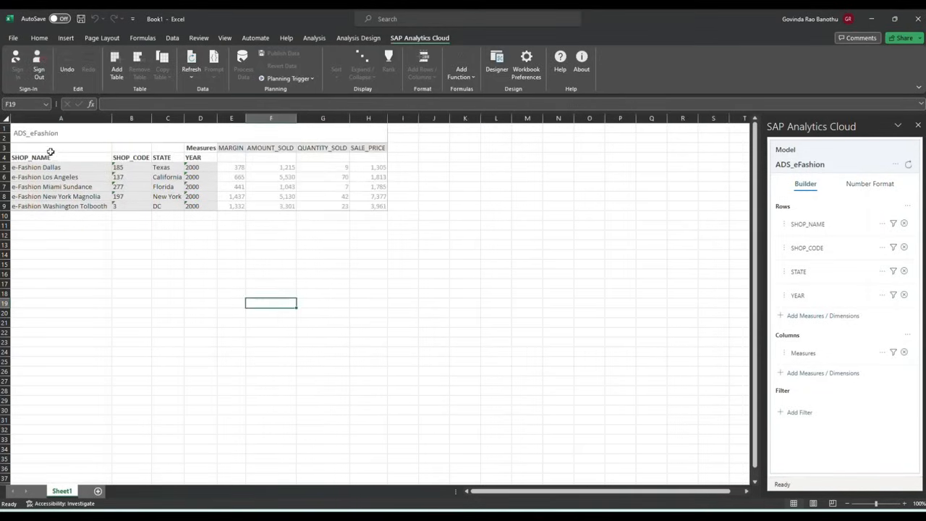
left_click_drag(51, 148, 380, 206)
- Insert a stacked column chart of the selected table, enlarge it and place it below the table
left_click(394, 218)
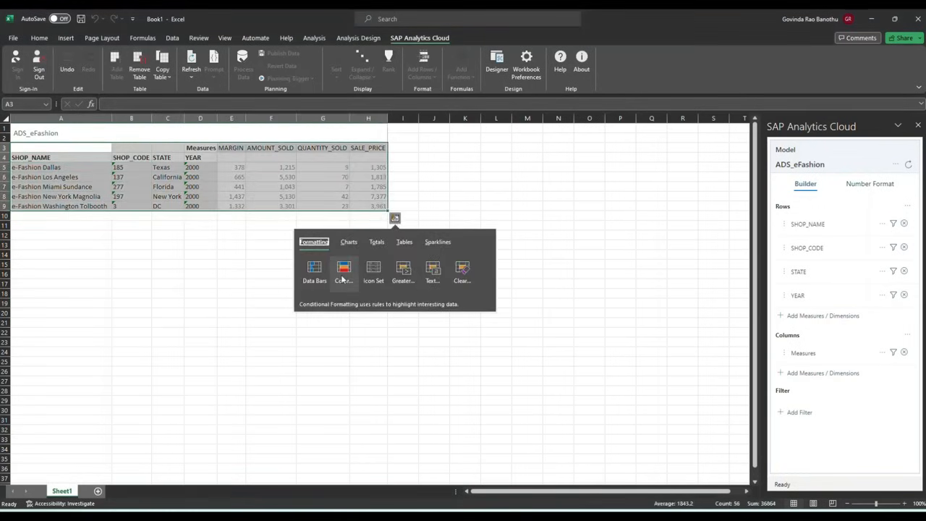
left_click(349, 243)
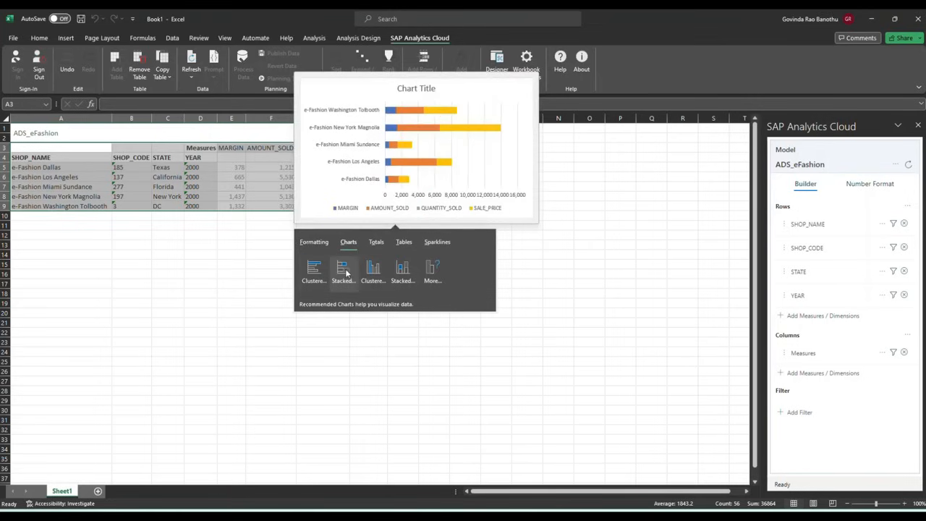
left_click(400, 272)
left_click_drag(496, 372, 602, 457)
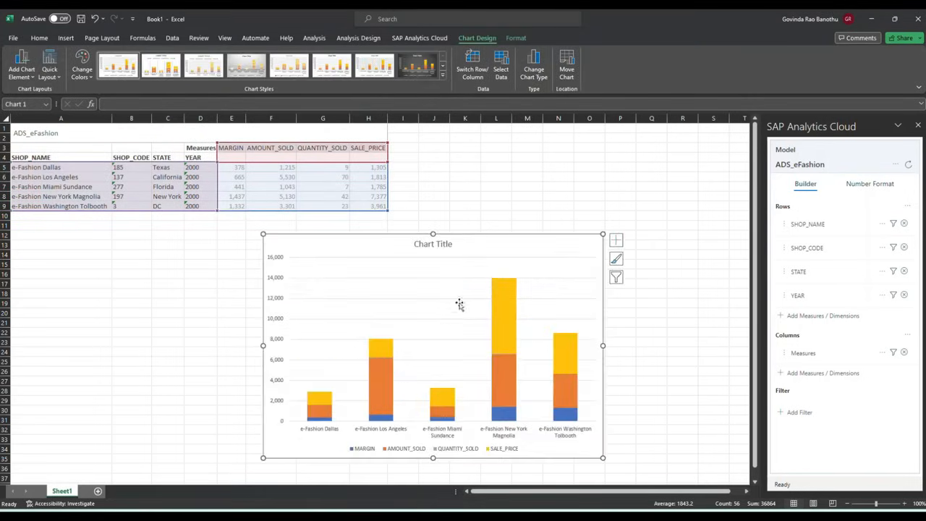
left_click_drag(433, 234, 479, 210)
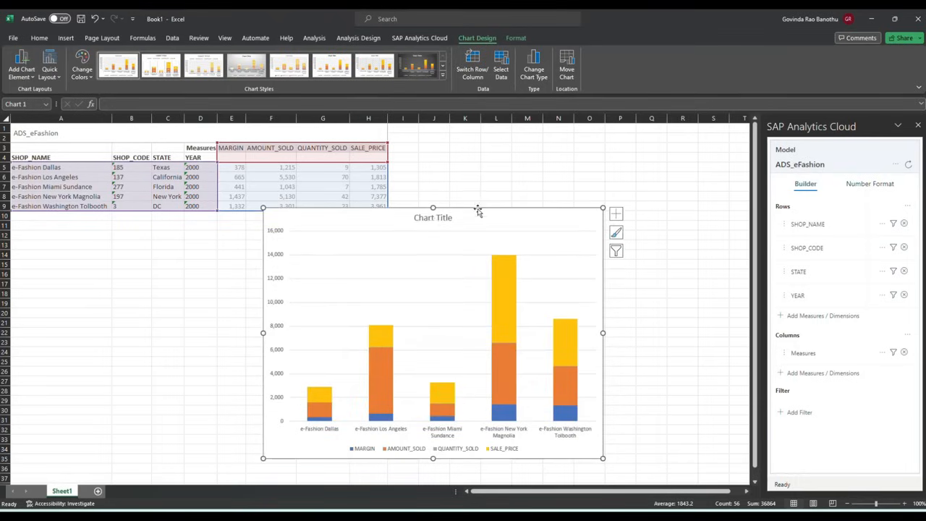
left_click_drag(418, 209, 248, 219)
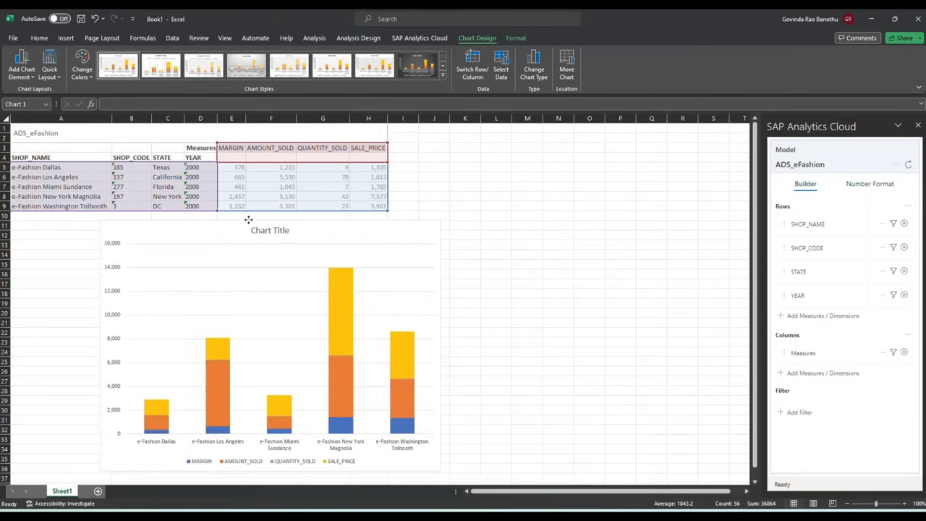
left_click(538, 272)
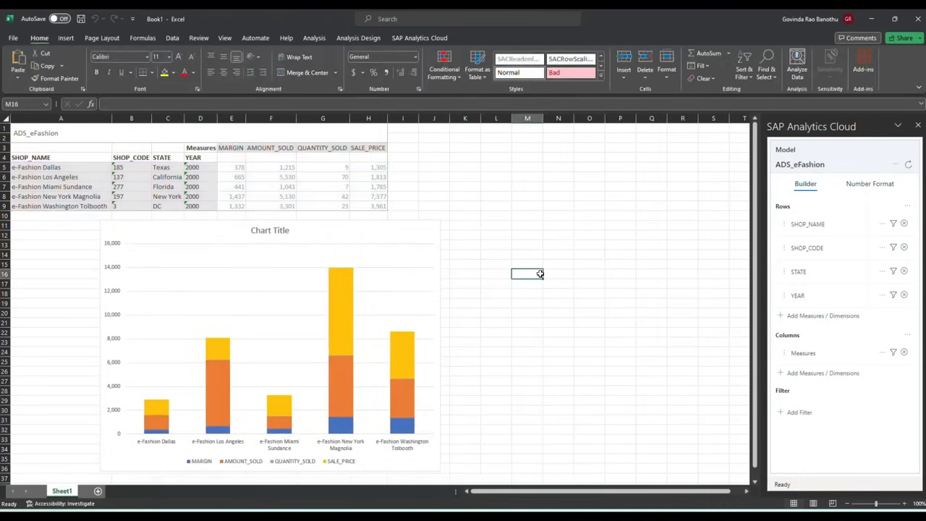
- Return to the SAP Analytics Cloud ribbon commands in Excel
left_click(421, 39)
left_click(573, 331)
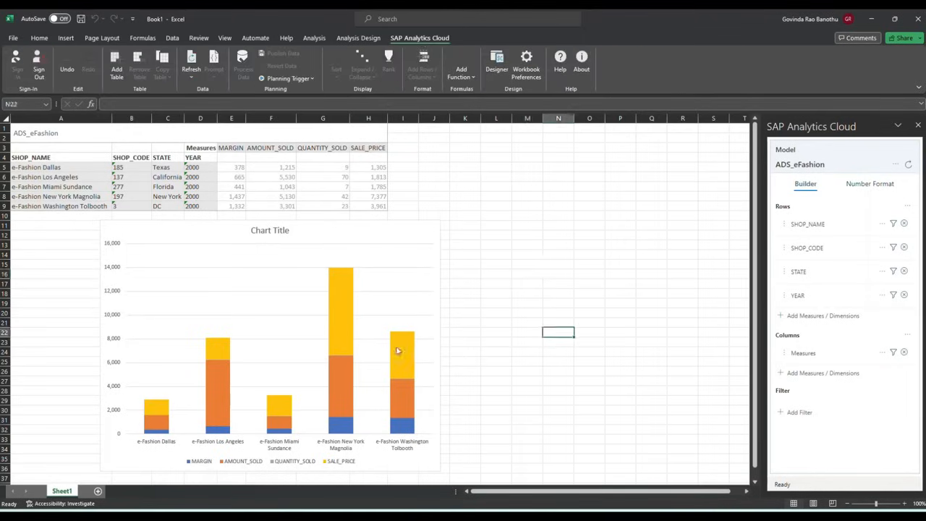
left_click(60, 266)
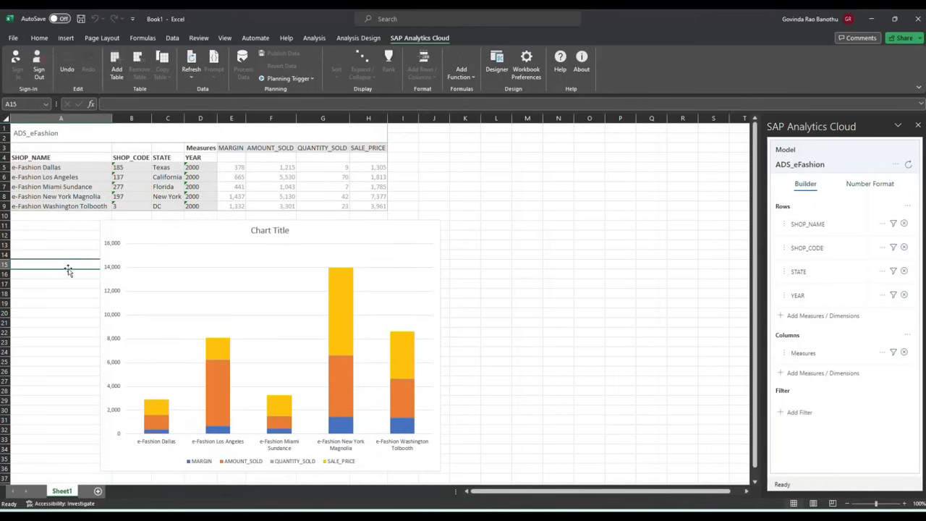
scroll(540, 319, "down", 1)
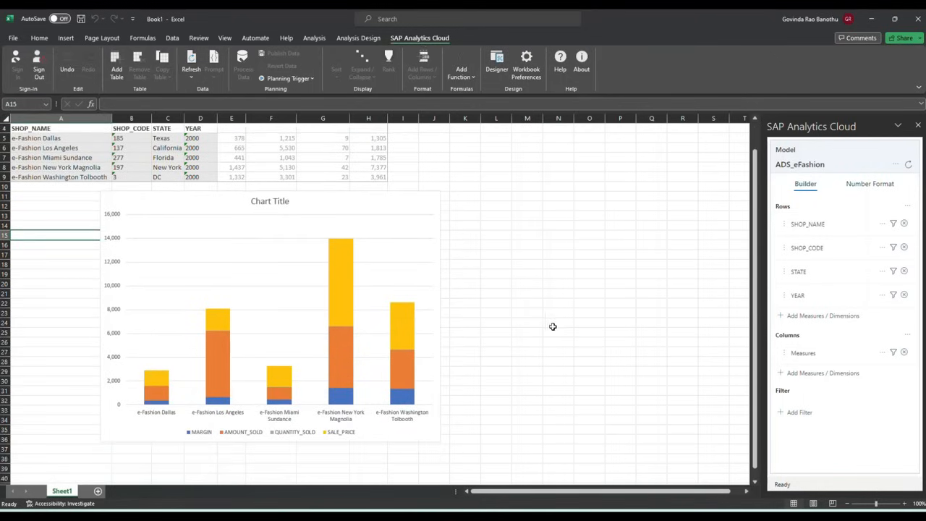